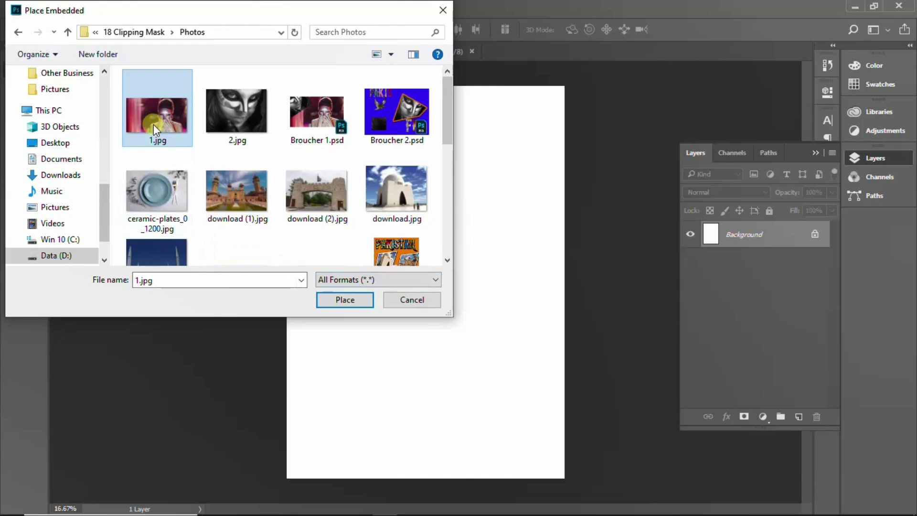
- Place photo 1.jpg and commit it as an embedded smart object spanning the canvas width
click(352, 298)
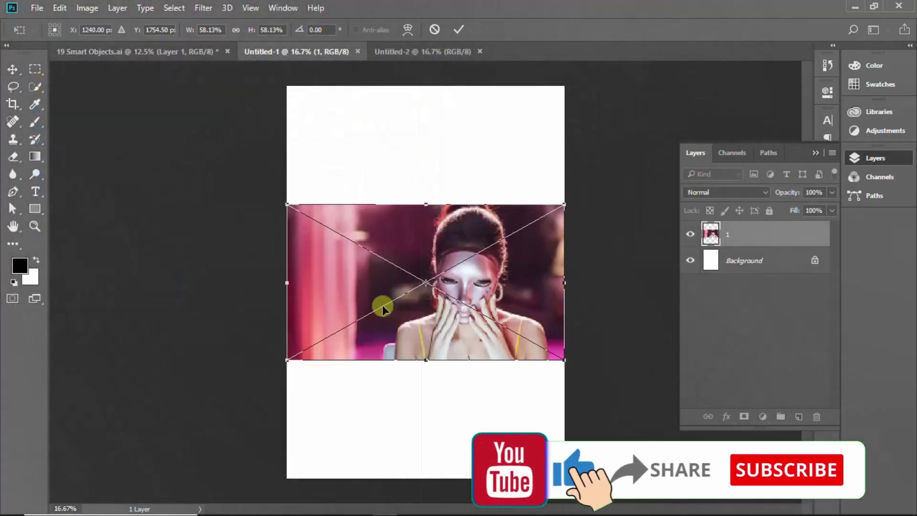
key(Return)
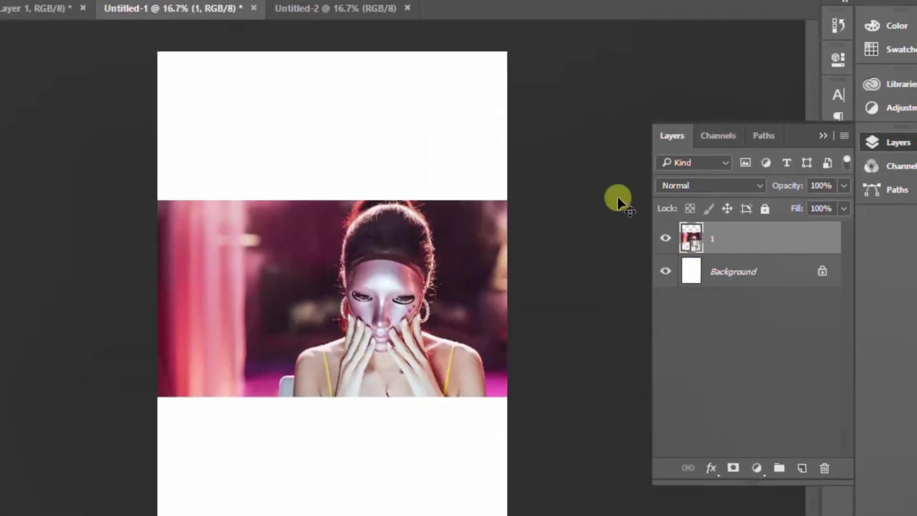
- Drag 2.jpg from the Photos folder onto Untitled-1 and commit it over the page top
click(403, 50)
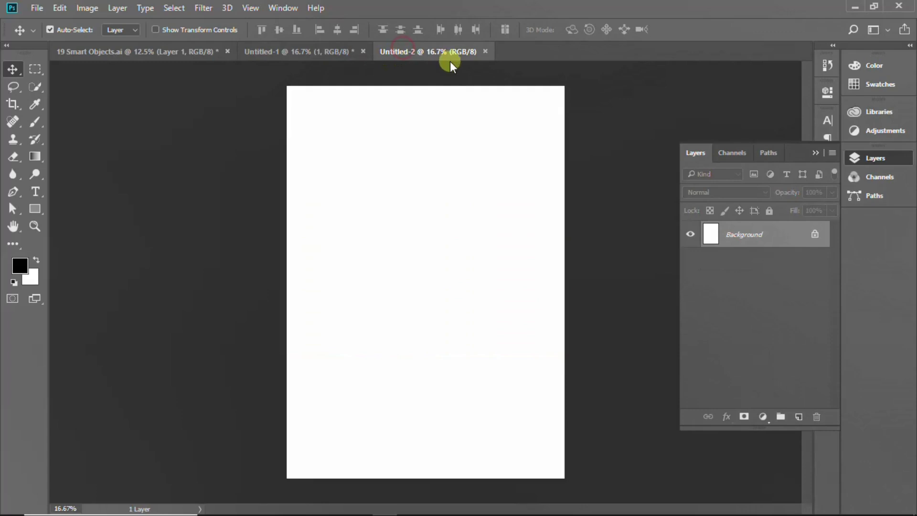
click(331, 52)
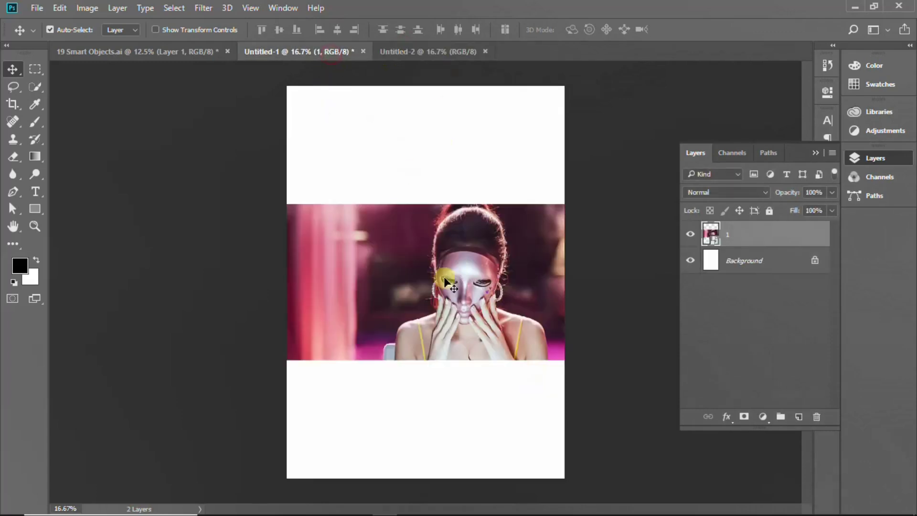
mouse_move(387, 505)
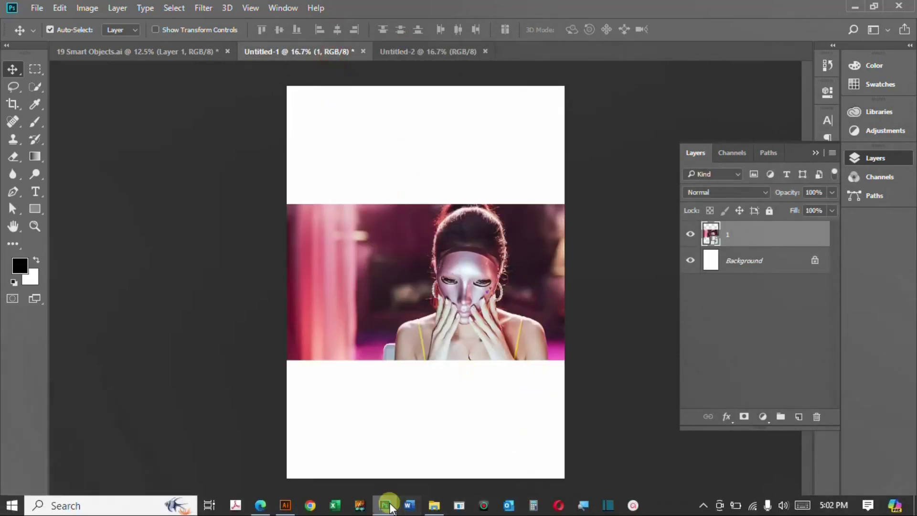
click(434, 506)
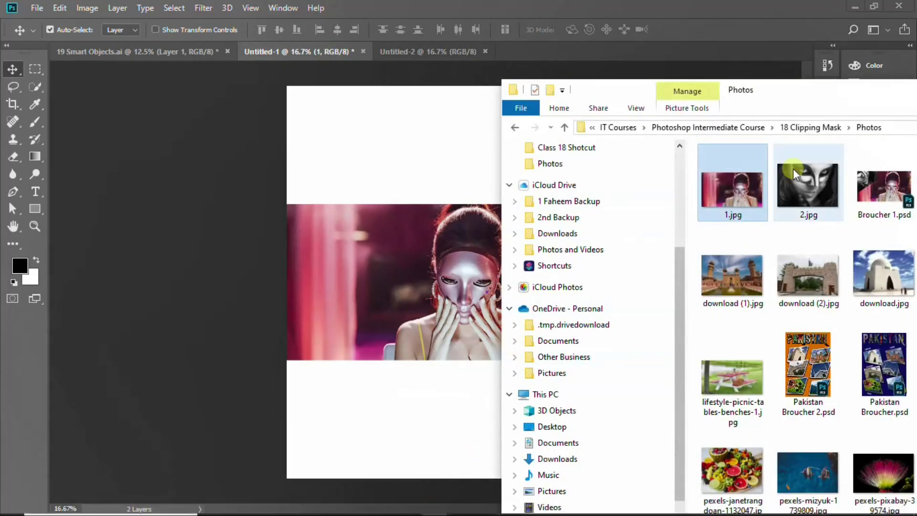
mouse_move(794, 173)
mouse_down()
mouse_move(400, 227)
mouse_move(419, 242)
mouse_move(440, 232)
mouse_move(447, 153)
mouse_move(438, 153)
mouse_up()
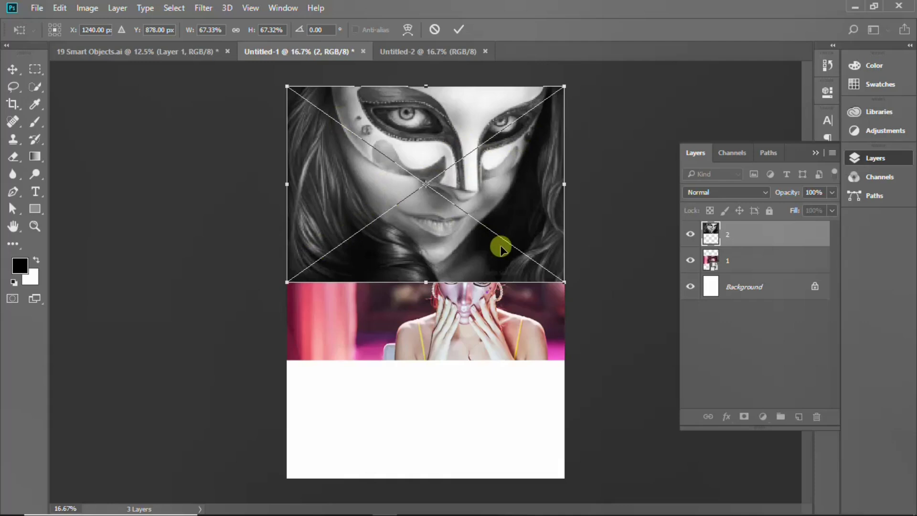
key(Return)
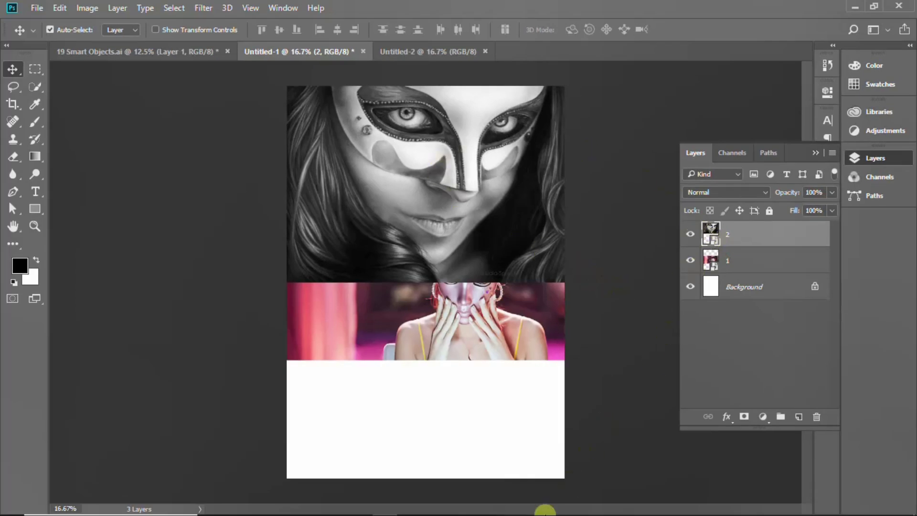
- Drop the mosque photo download (1).jpg onto the canvas near the top and commit it
click(435, 506)
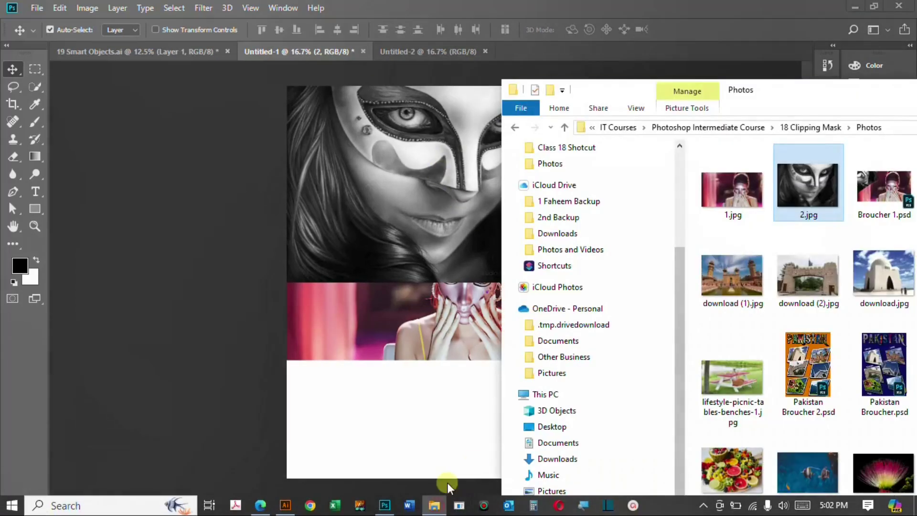
click(728, 271)
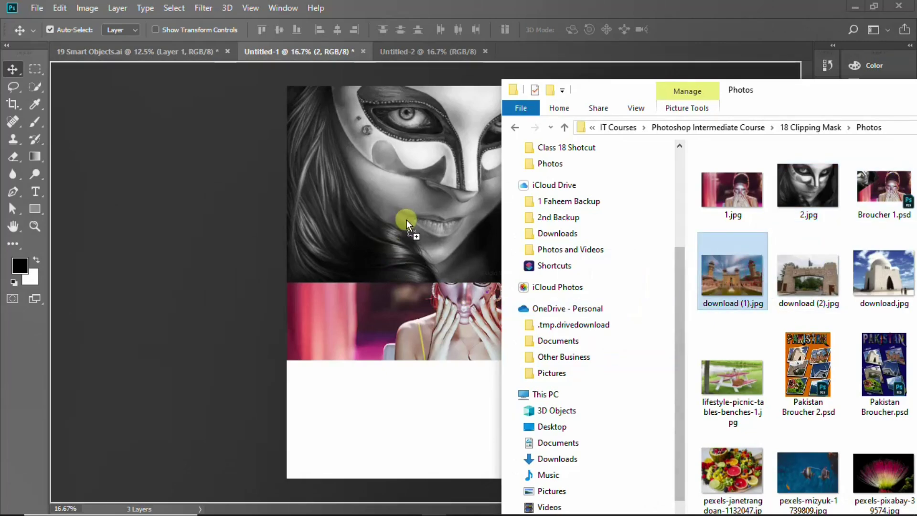
drag(756, 277, 406, 220)
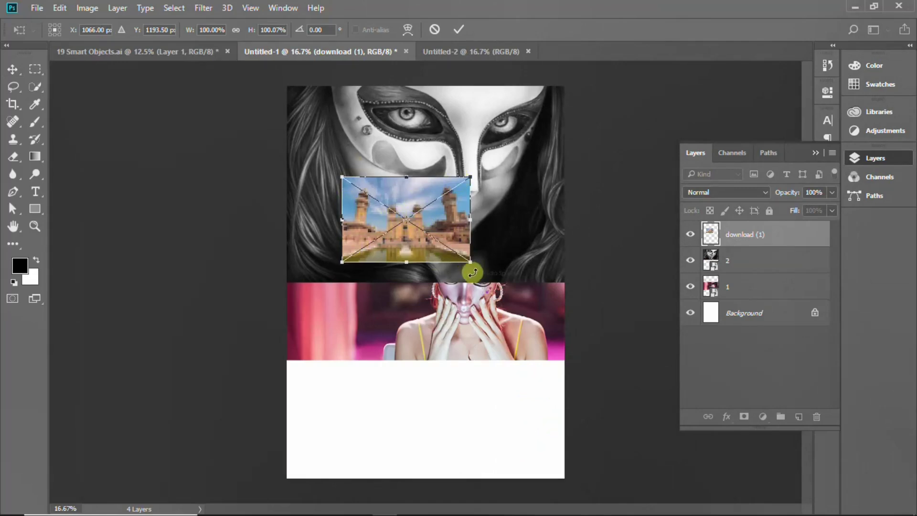
double_click(431, 213)
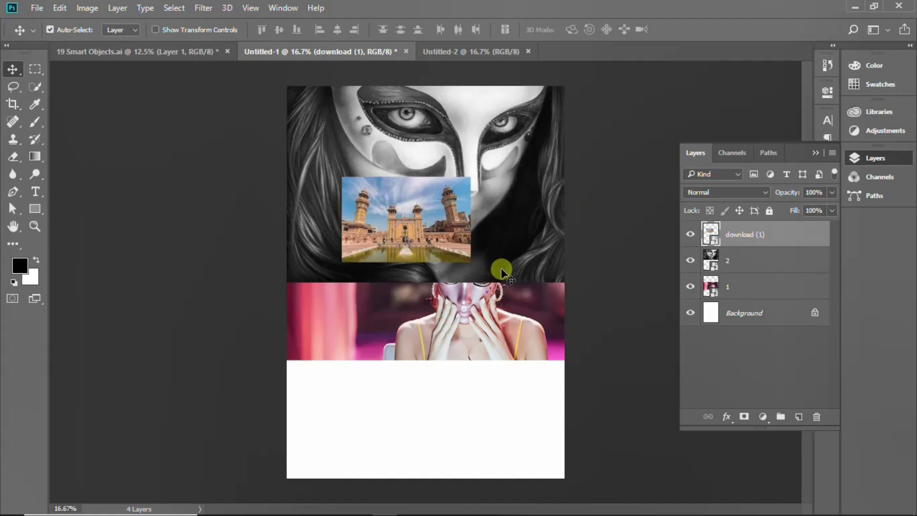
- Hide download (1) and layer 2, marquee the mask on photo 1, and try deleting it
click(690, 234)
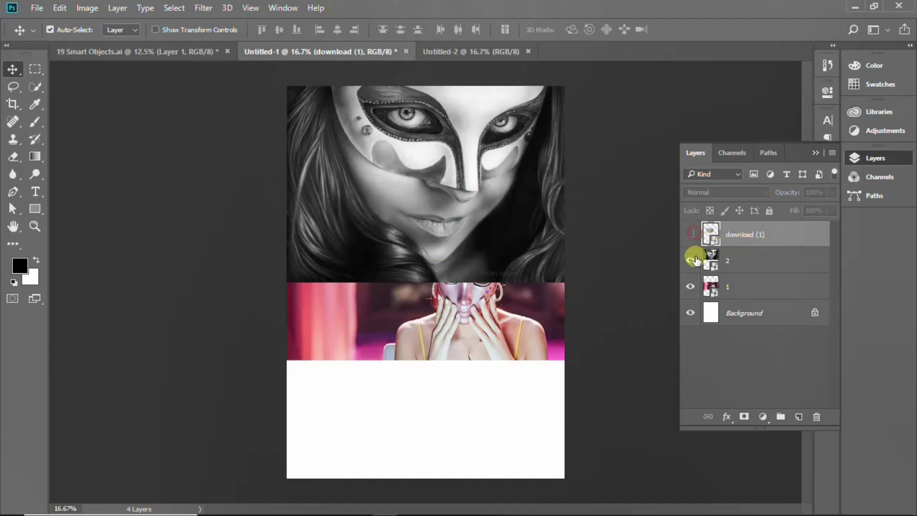
click(690, 260)
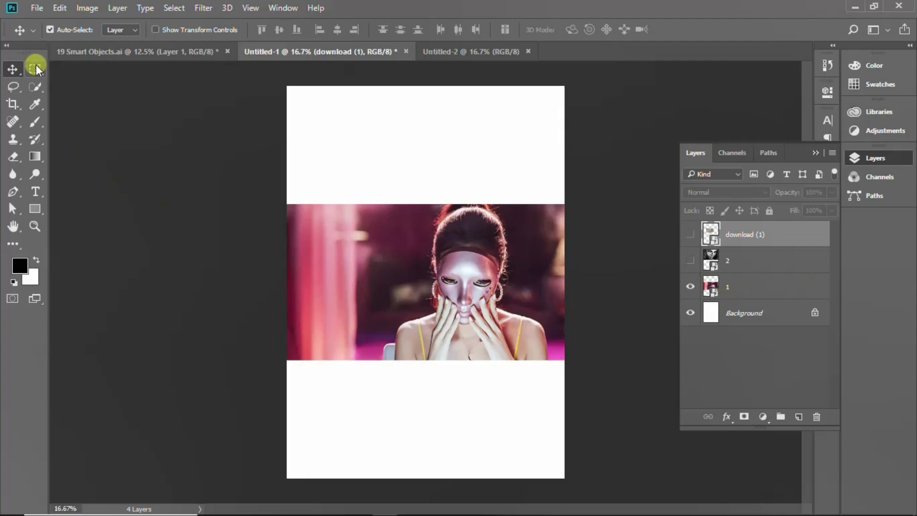
click(35, 68)
drag(404, 242, 510, 321)
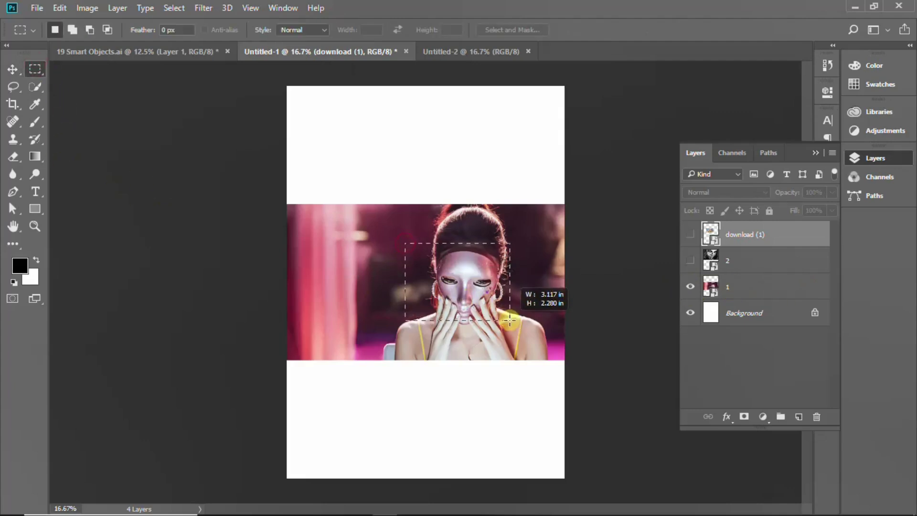
click(750, 286)
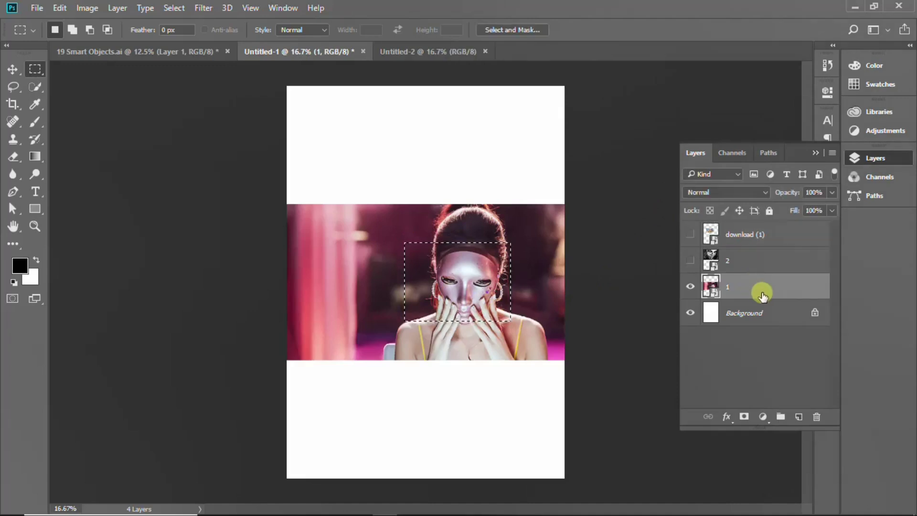
key(Delete)
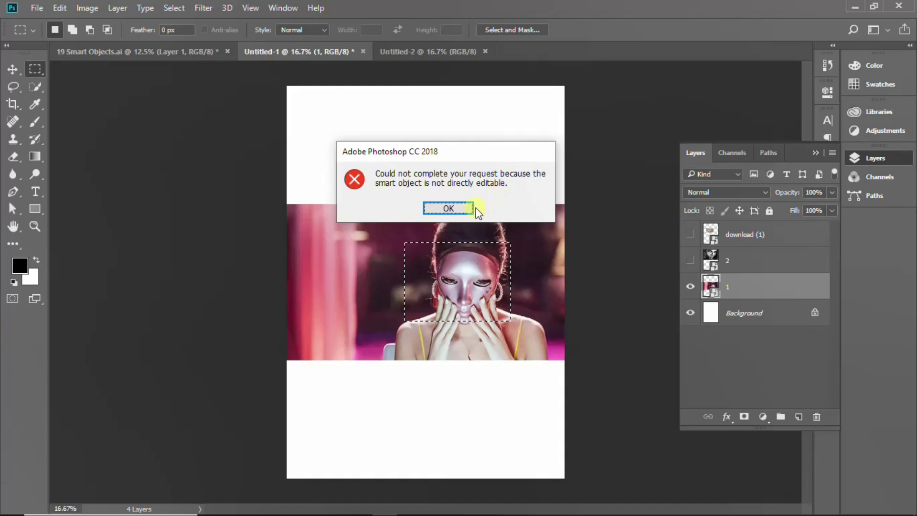
- Dismiss the error, show only layer 2, marquee its mask, and rasterize layer 2
click(448, 209)
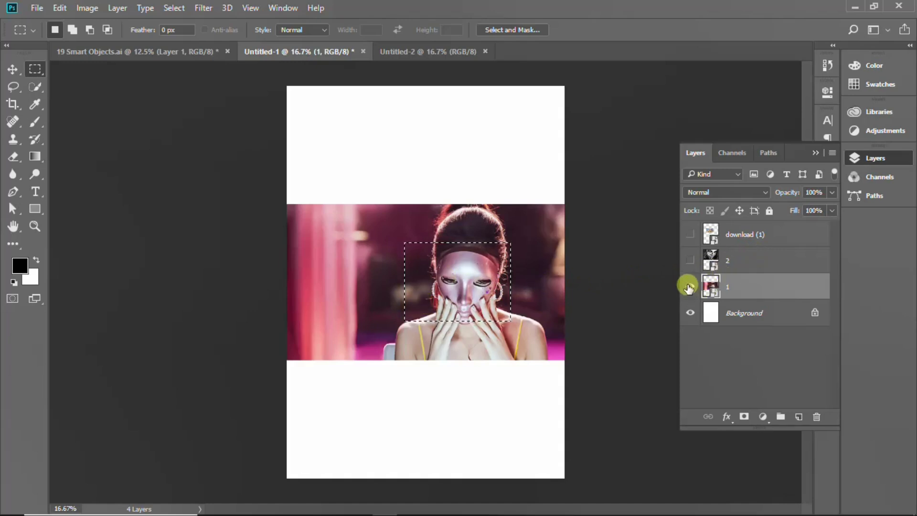
click(688, 286)
click(689, 260)
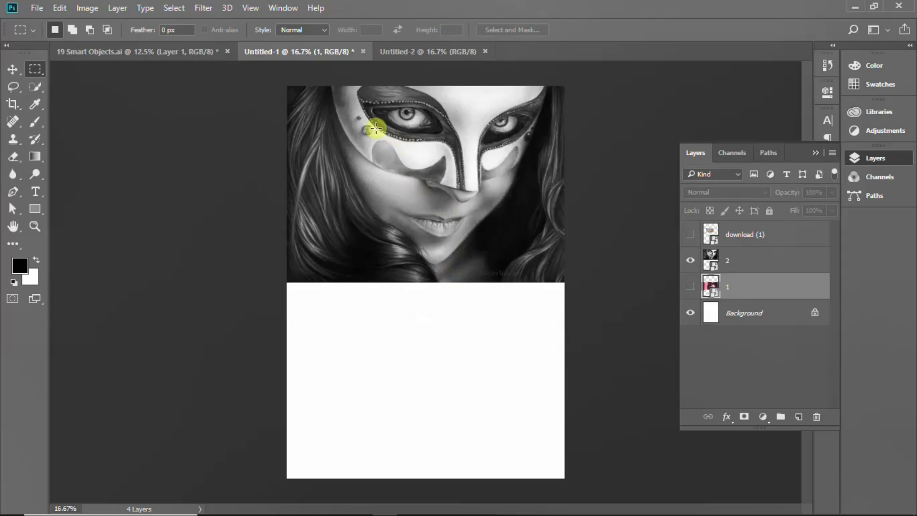
drag(372, 127, 476, 215)
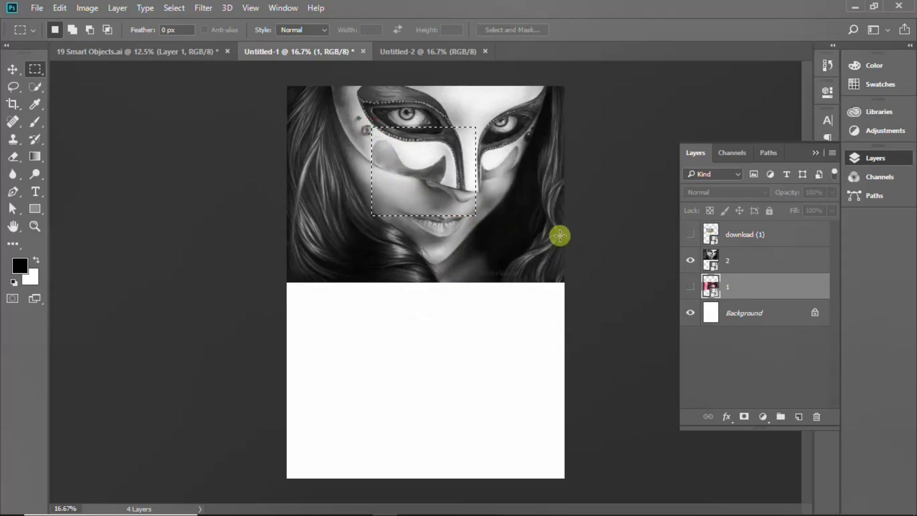
click(760, 260)
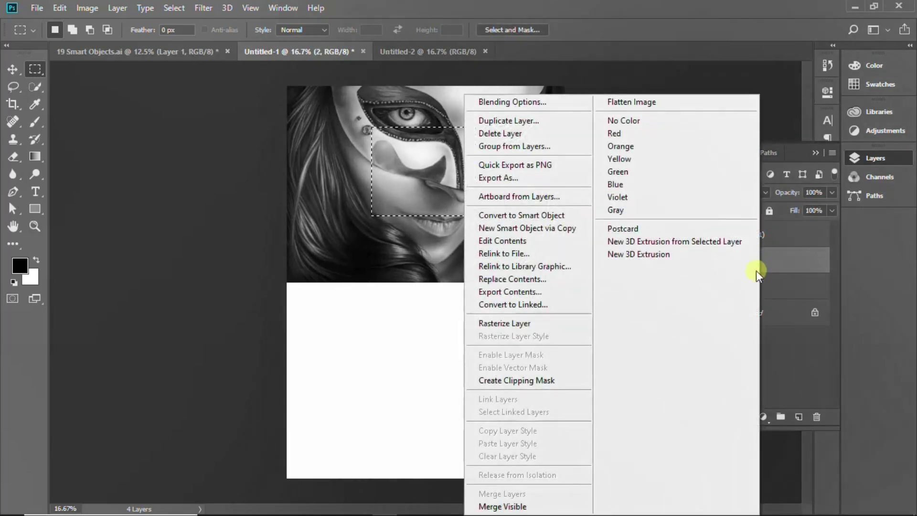
click(505, 324)
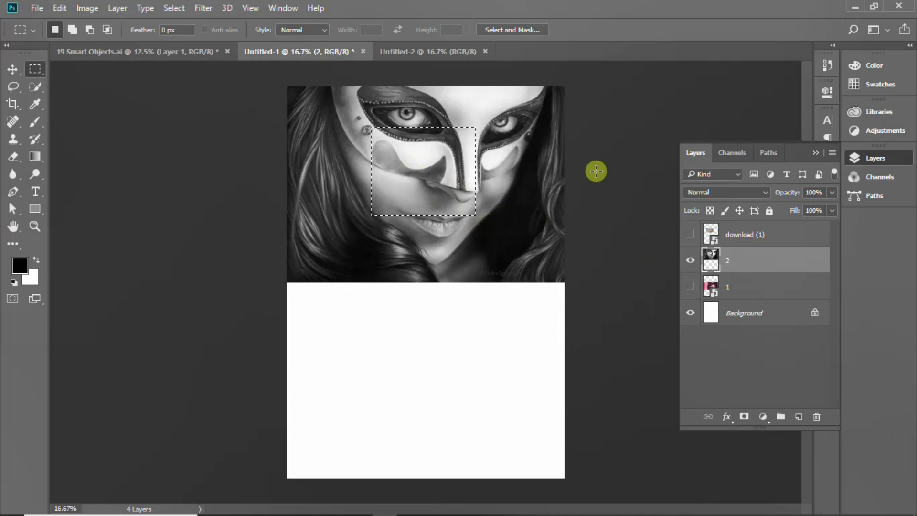
- Delete the marked rectangle from layer 2 and show photo layer 1 again
key(Delete)
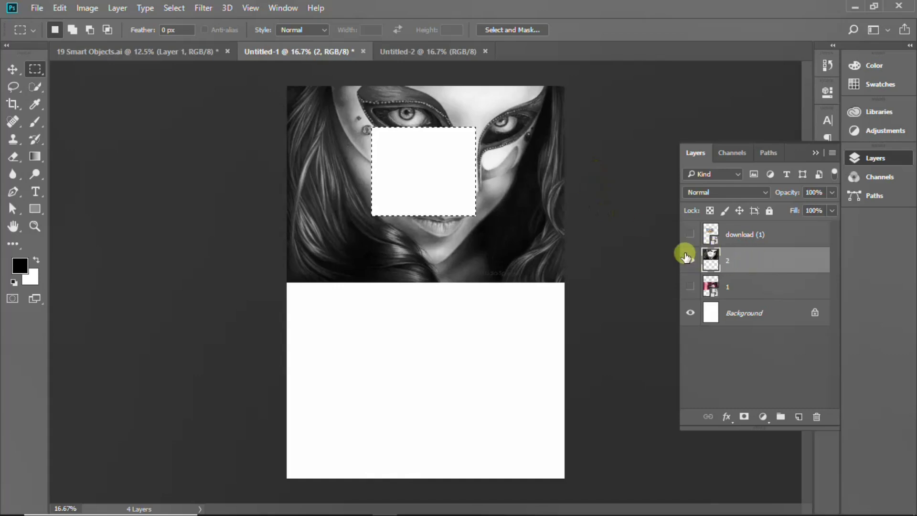
click(690, 287)
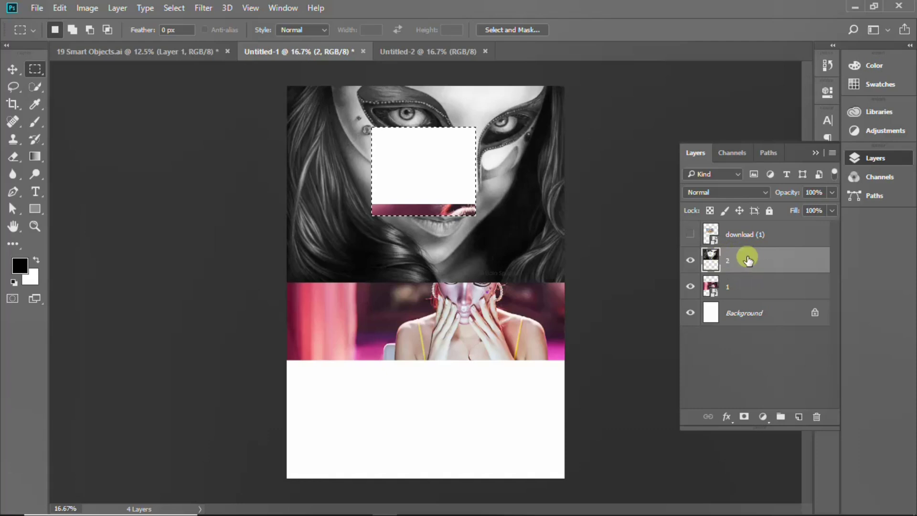
- Convert layer 2 back into a smart object
right_click(776, 258)
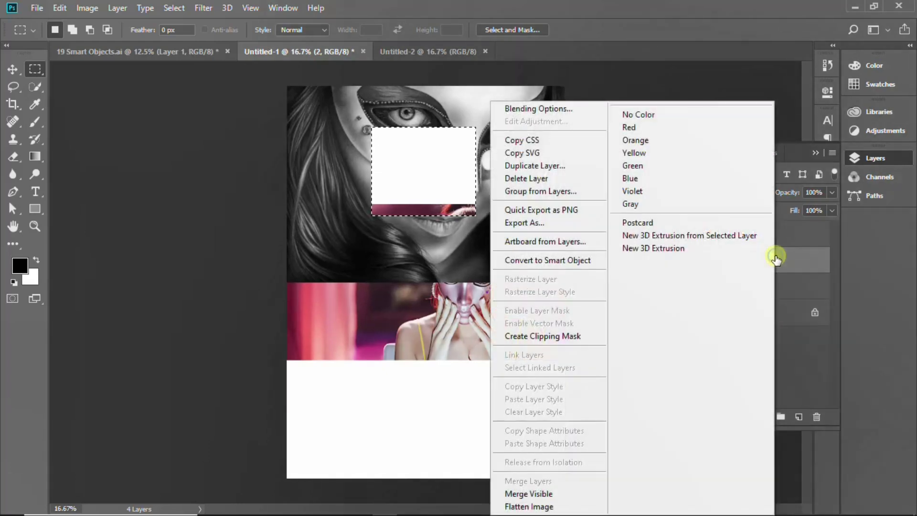
click(557, 259)
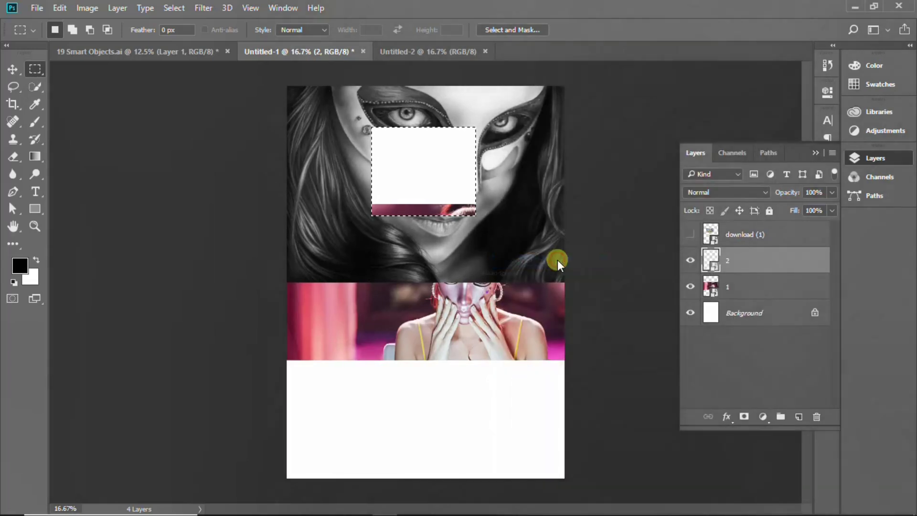
click(710, 267)
- Drag the download (1) and layer 2 layers to the trash
click(748, 234)
drag(748, 234, 819, 421)
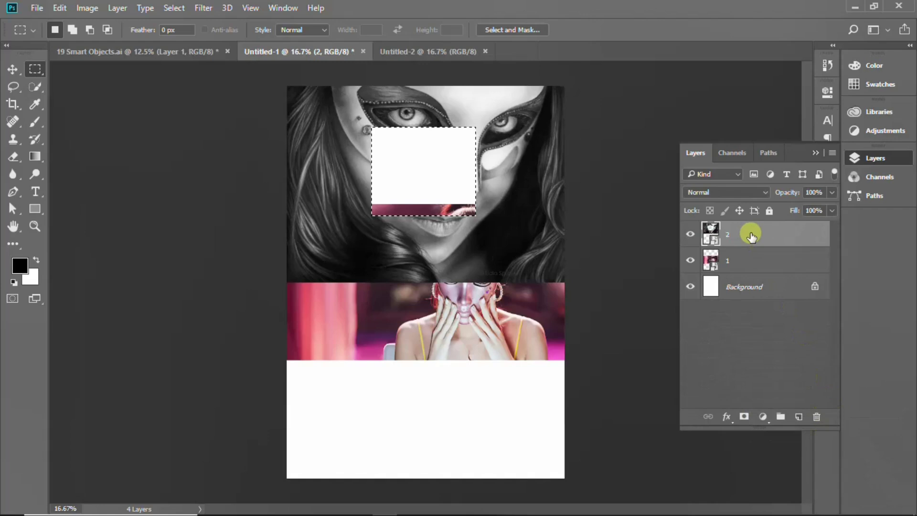
drag(751, 234, 819, 420)
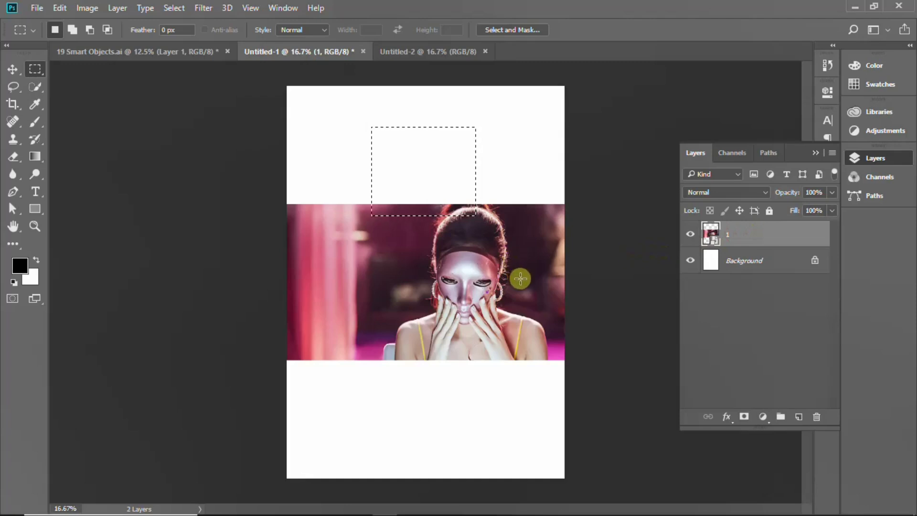
- Deselect, duplicate layer 1 as 1 copy, and rasterize the copy
key(ctrl+d)
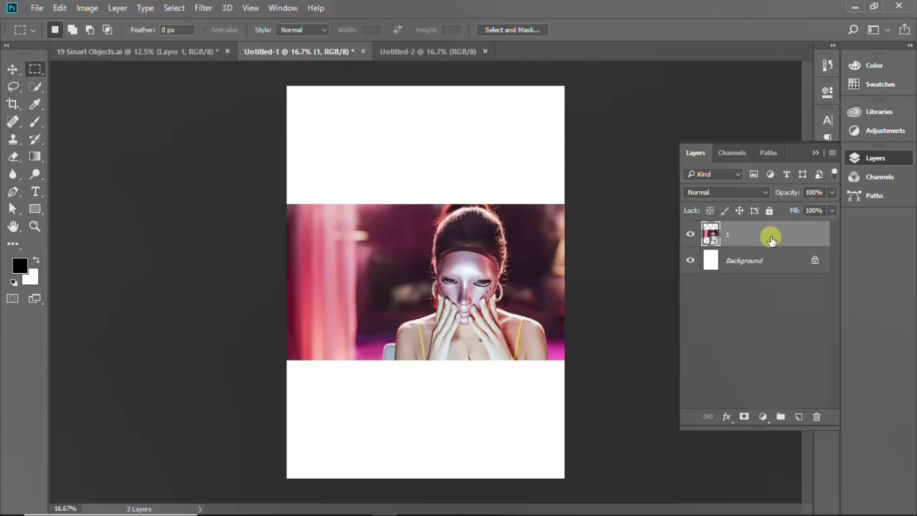
key(ctrl+j)
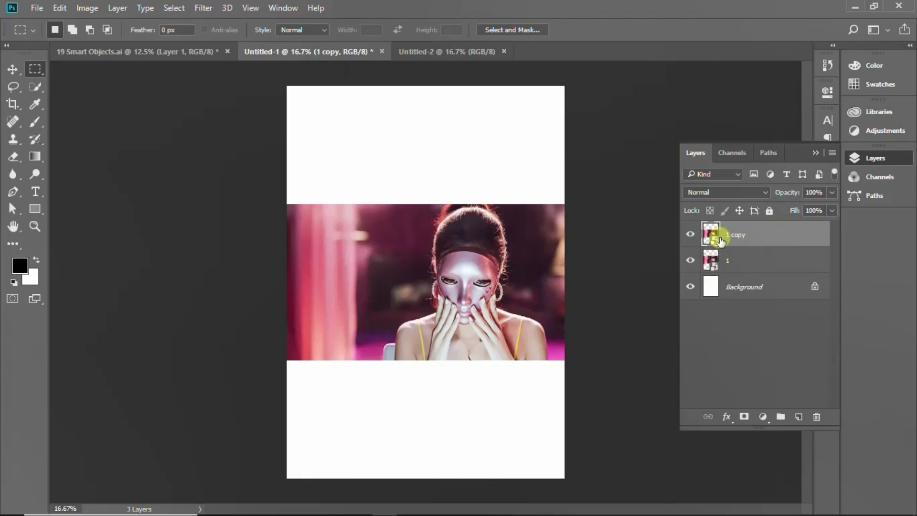
right_click(780, 232)
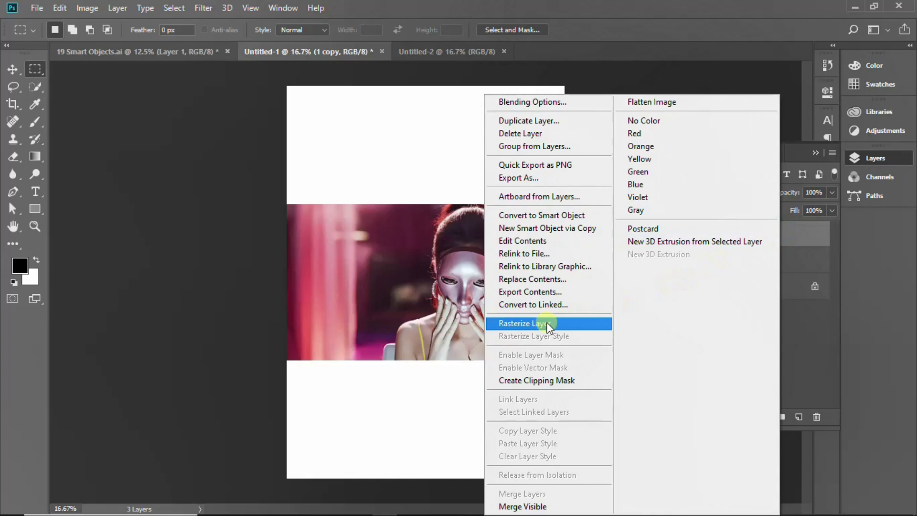
click(547, 323)
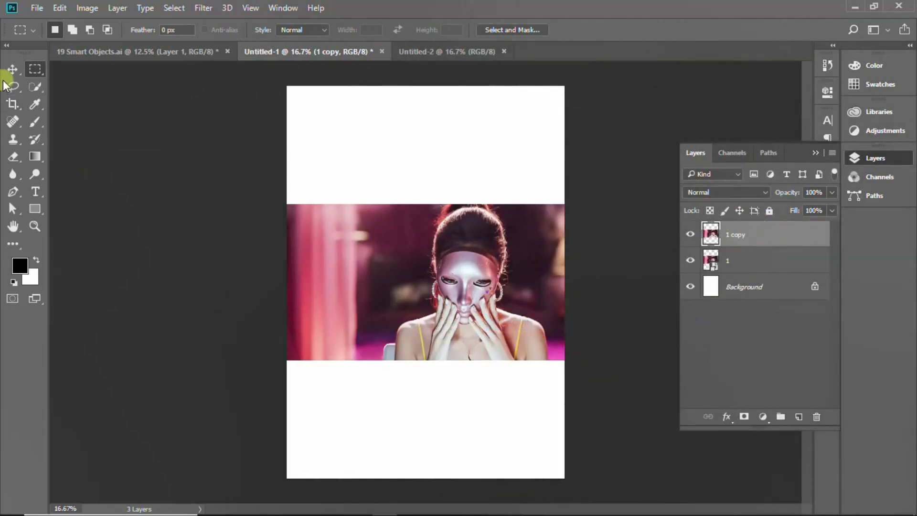
- Move 1 copy to the page top and layer 1 toward the bottom
click(13, 69)
drag(461, 265, 444, 162)
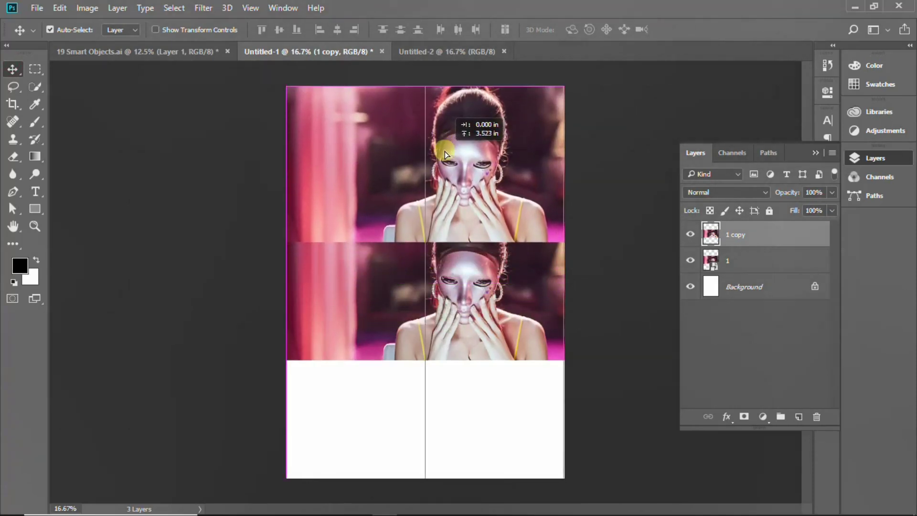
click(469, 288)
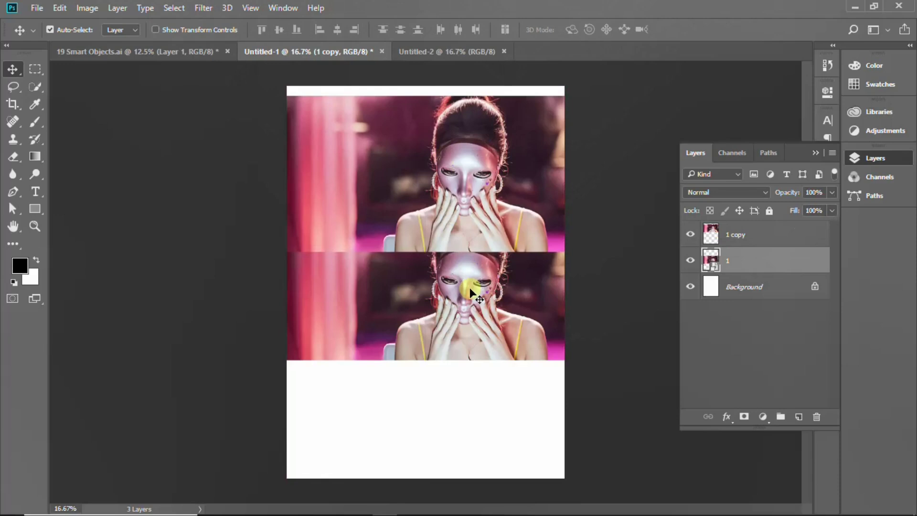
drag(471, 283, 468, 376)
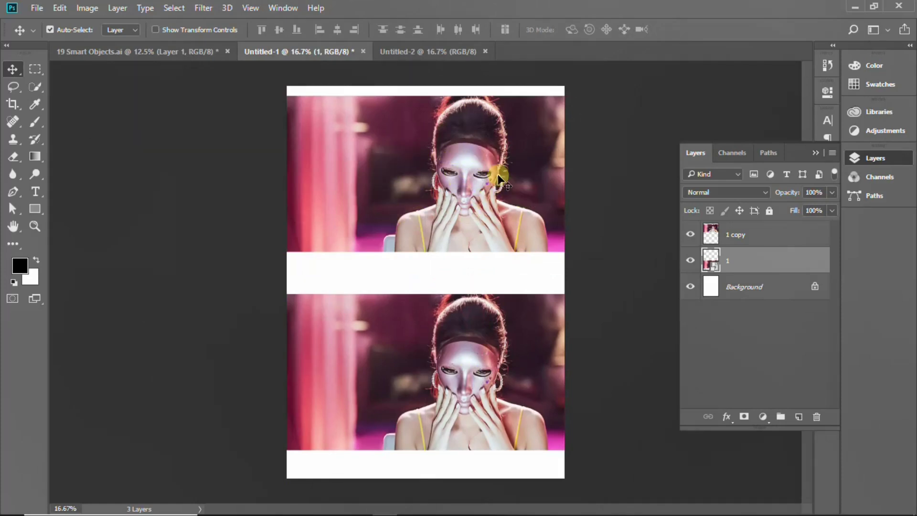
- Toggle the visibility of 1 copy and layer 1 to compare the two photos
click(741, 261)
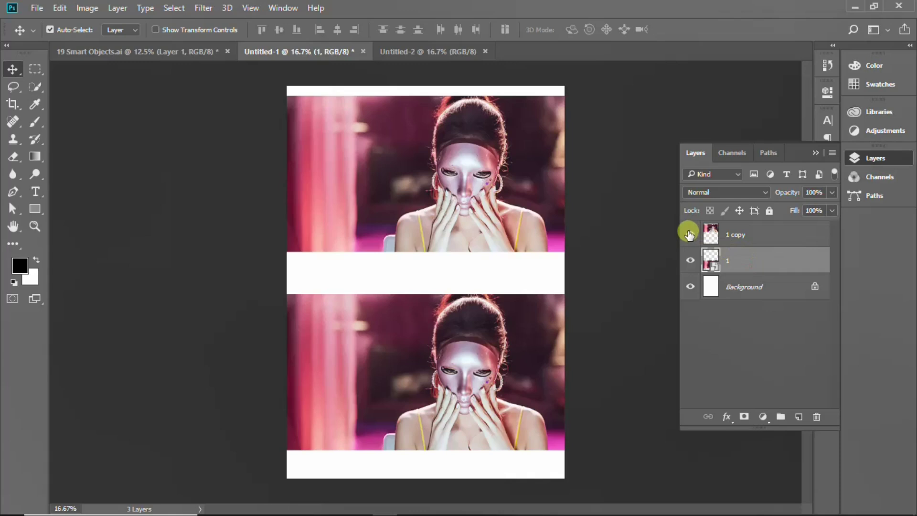
click(689, 234)
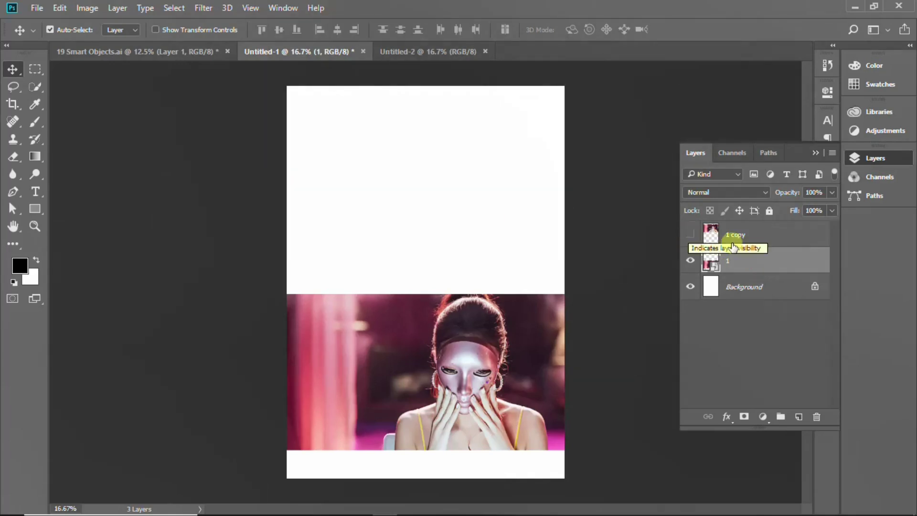
click(691, 234)
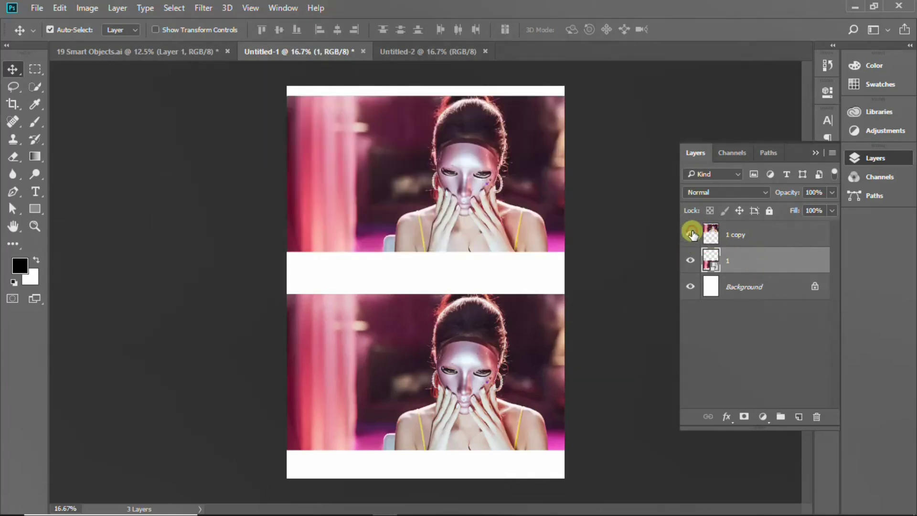
click(690, 261)
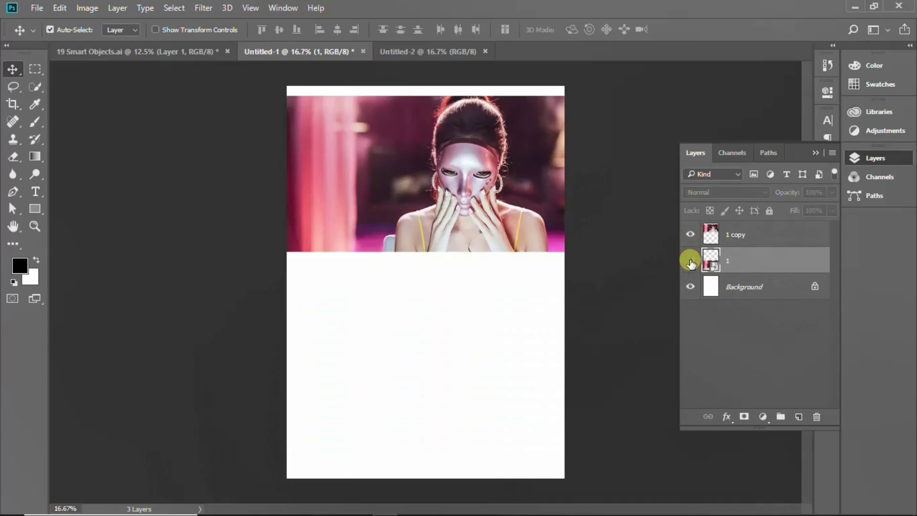
click(690, 261)
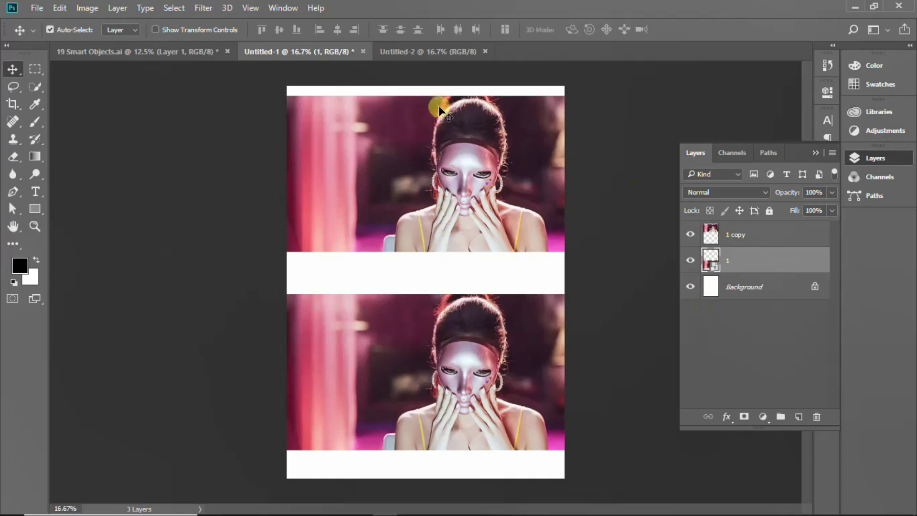
- Select both photo layers and shrink them to a tiny size at the centre
shift+click(754, 235)
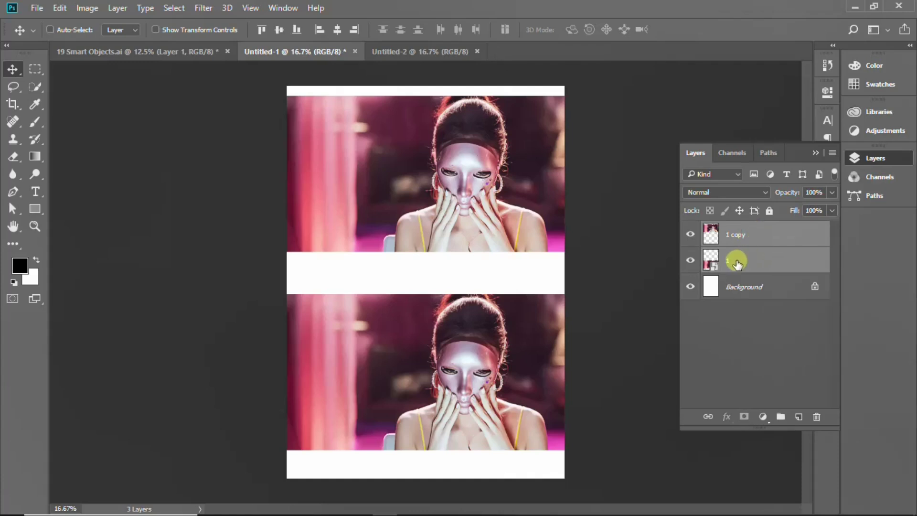
key(ctrl+t)
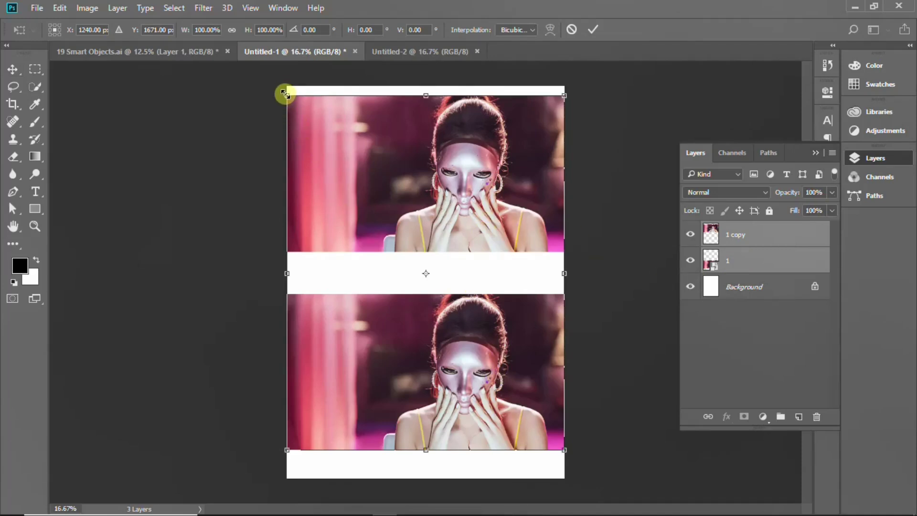
drag(284, 93, 416, 266)
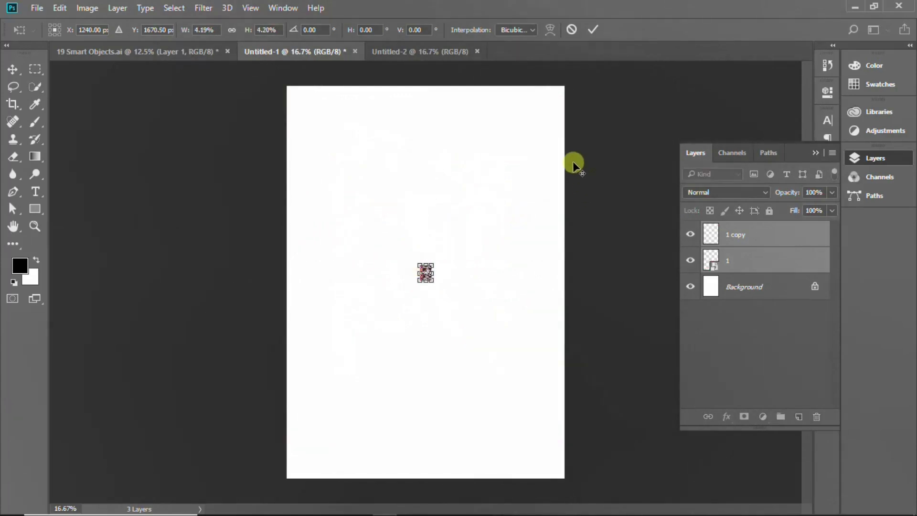
key(Return)
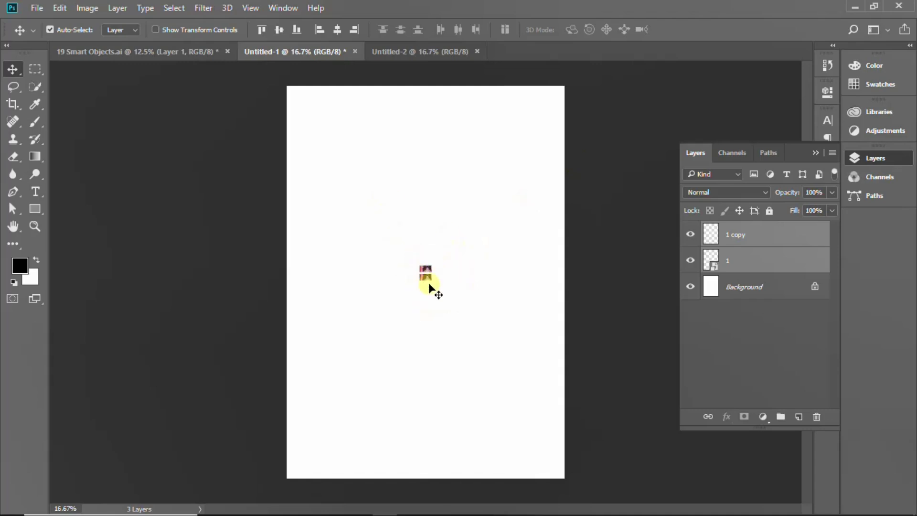
- Enlarge both photos back to full page width
key(ctrl)
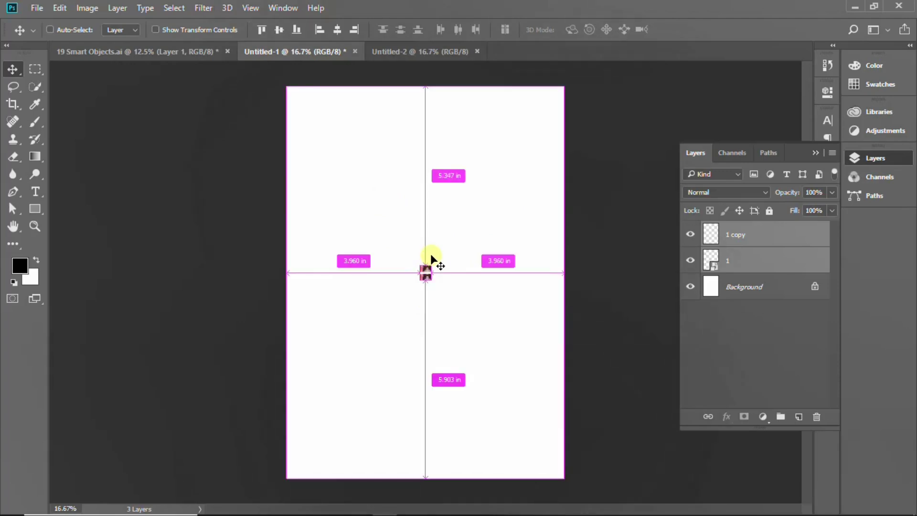
key(ctrl+t)
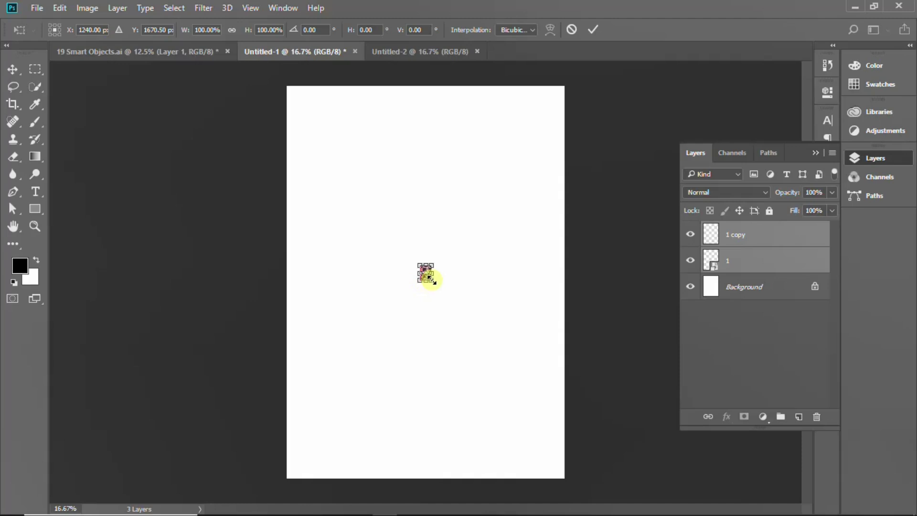
drag(429, 277, 587, 435)
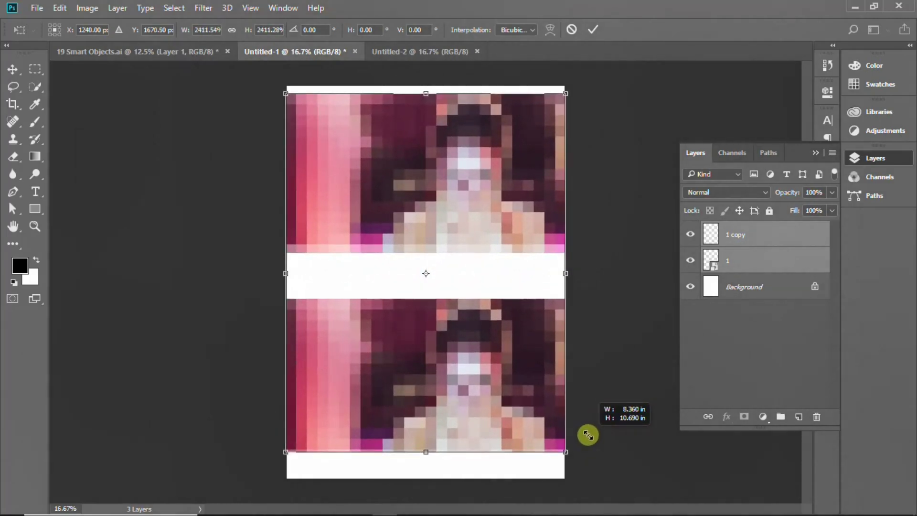
drag(588, 435, 588, 435)
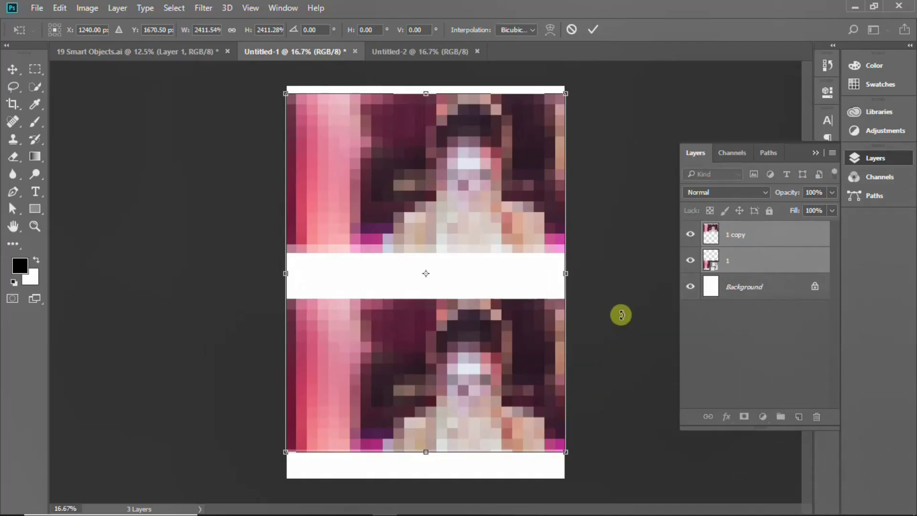
key(Return)
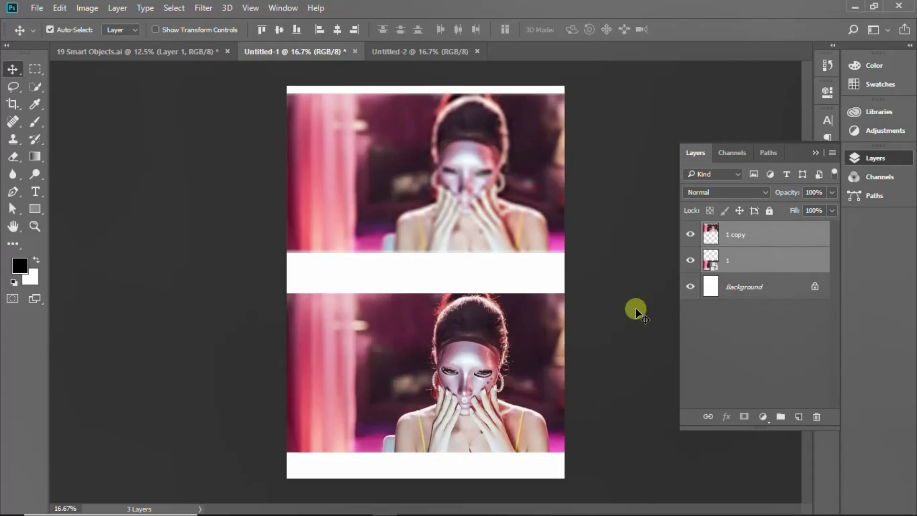
click(768, 234)
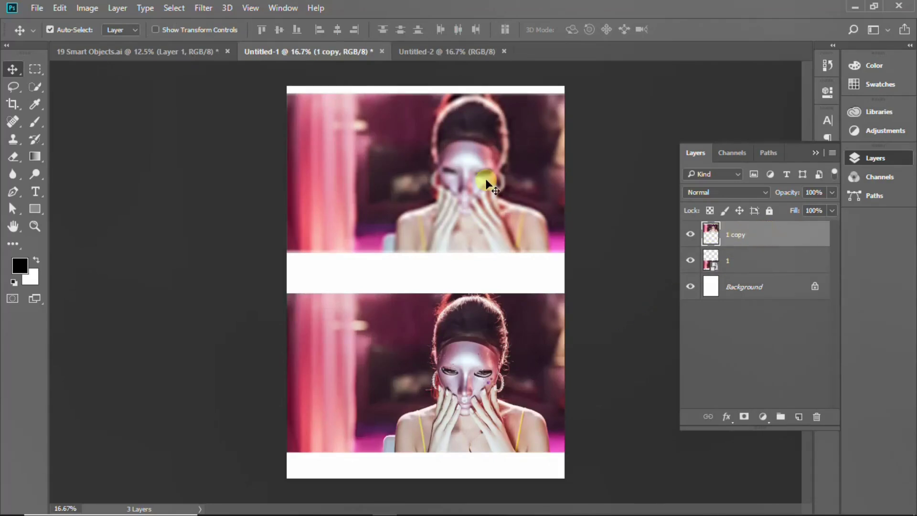
click(690, 260)
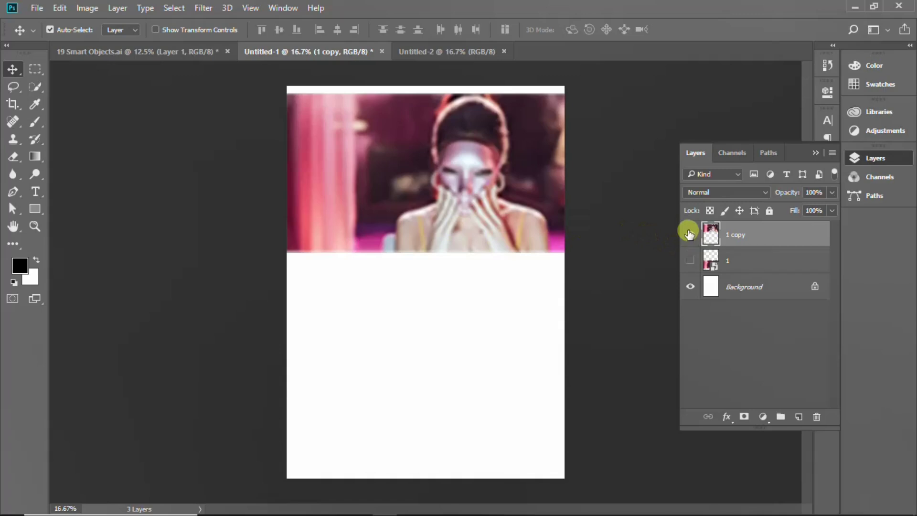
click(690, 234)
click(690, 259)
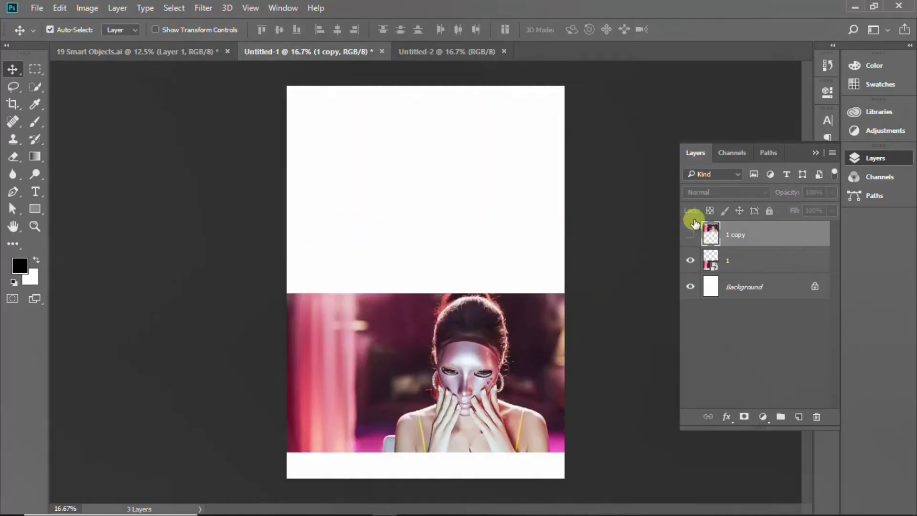
click(690, 234)
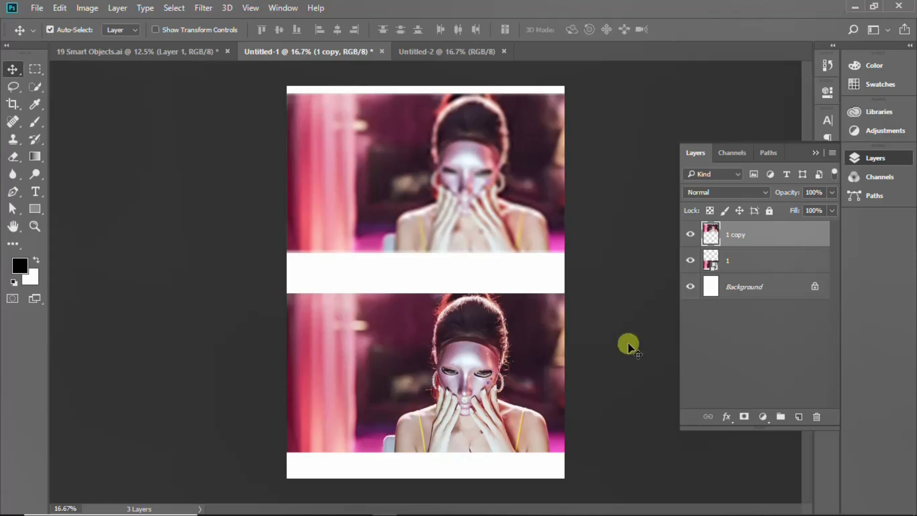
- Select both photo layers and shrink them together to about 10% size
shift+click(752, 258)
key(ctrl)
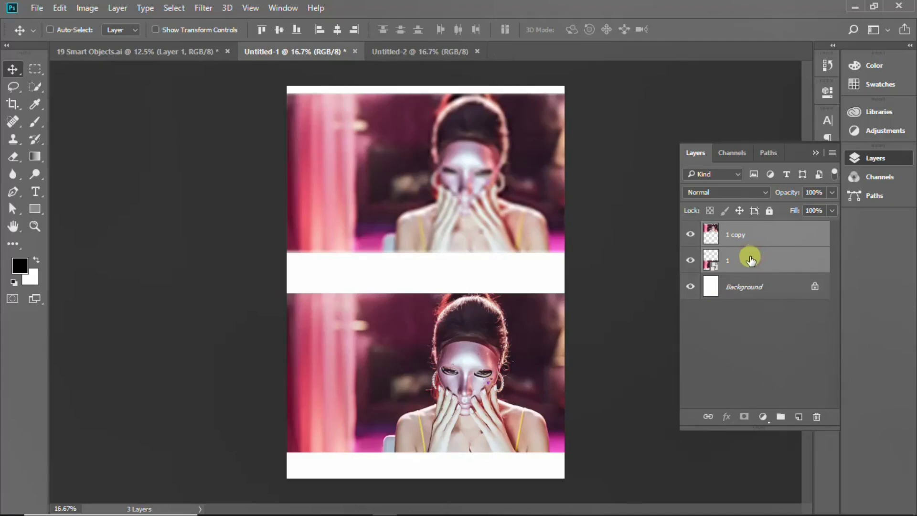
key(ctrl+t)
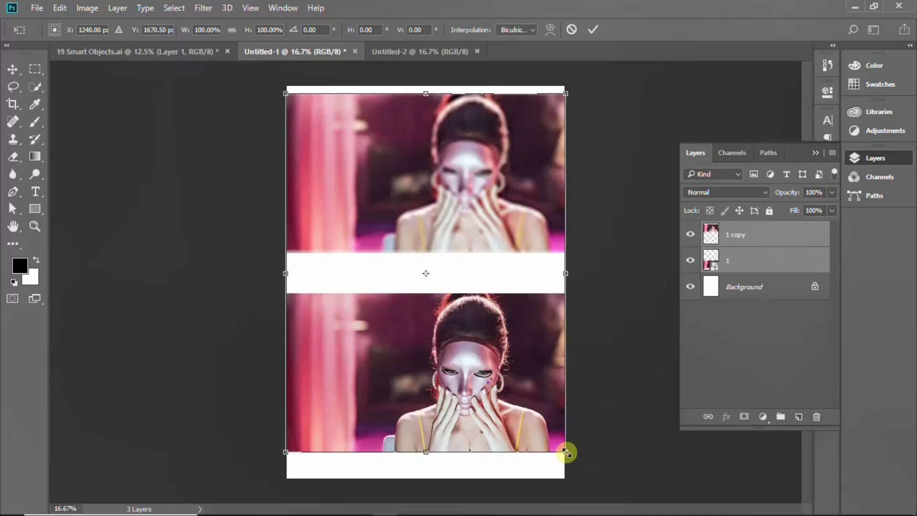
drag(566, 451, 467, 268)
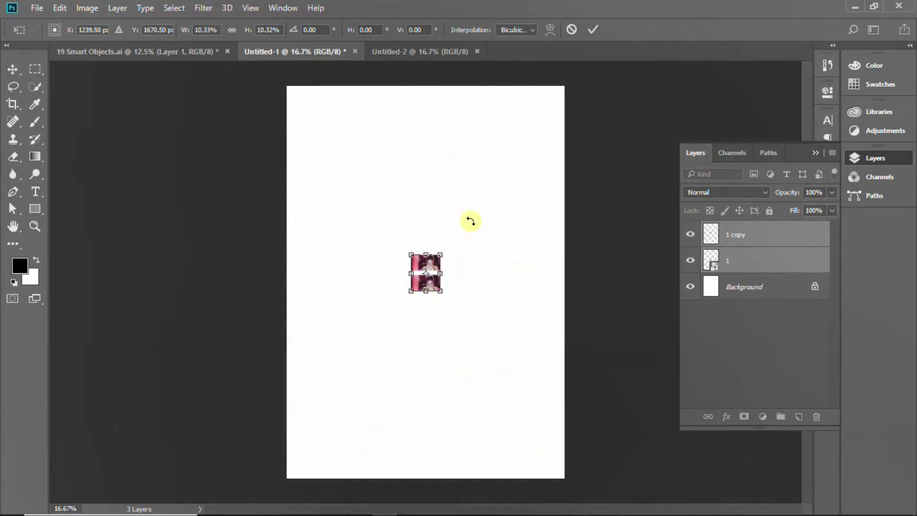
key(Return)
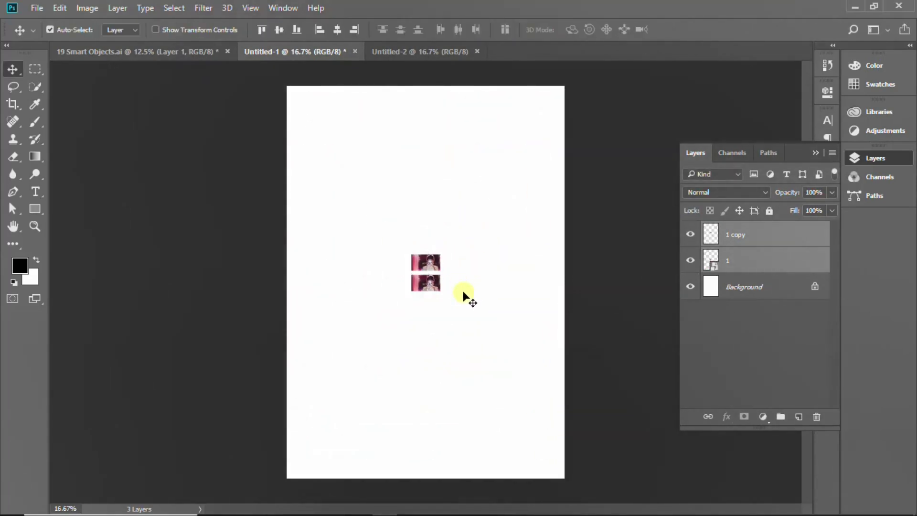
- Scale both photos back up until they span the full page width
key(ctrl)
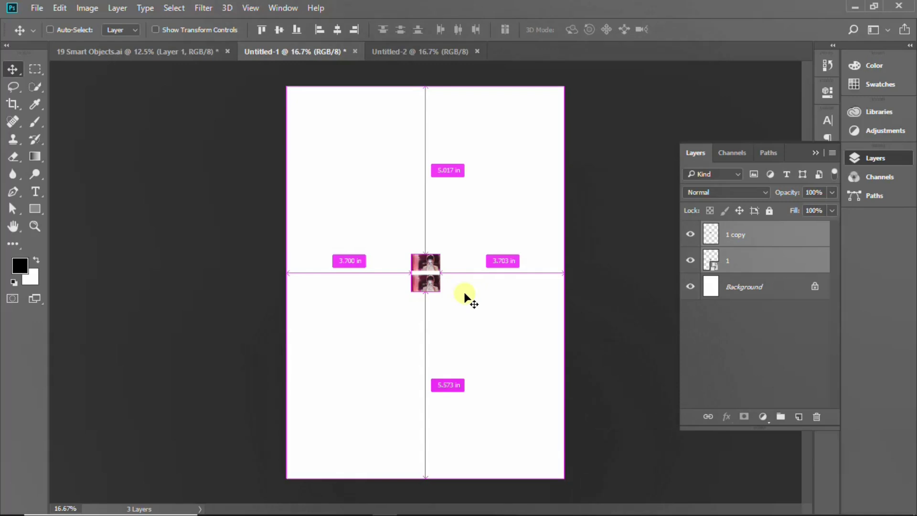
key(ctrl+t)
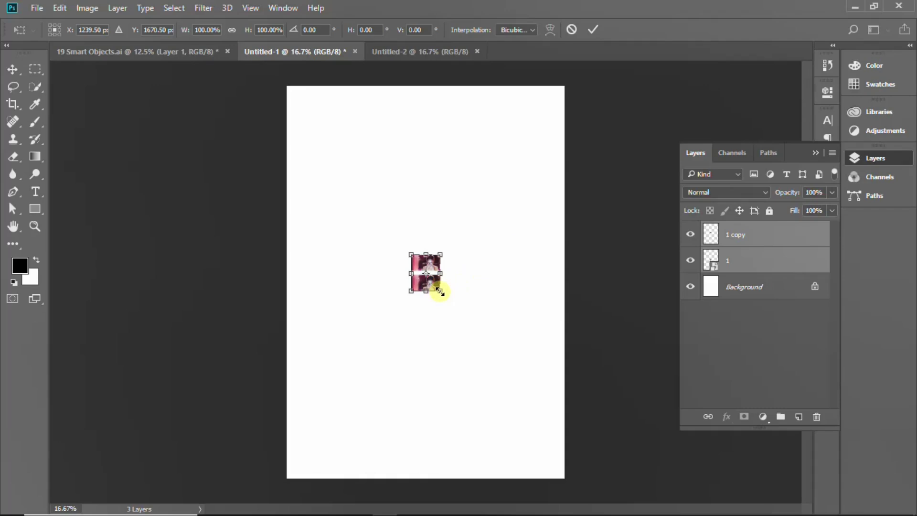
drag(439, 292, 549, 437)
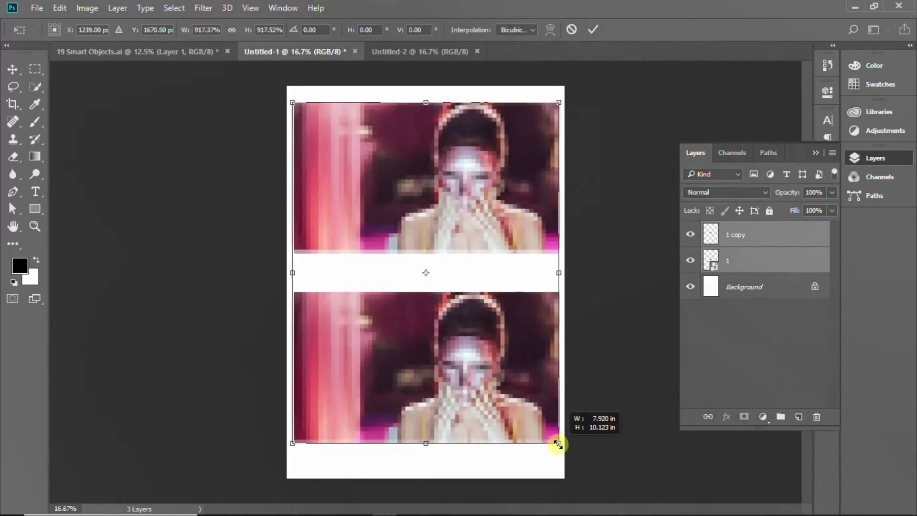
drag(550, 438, 567, 451)
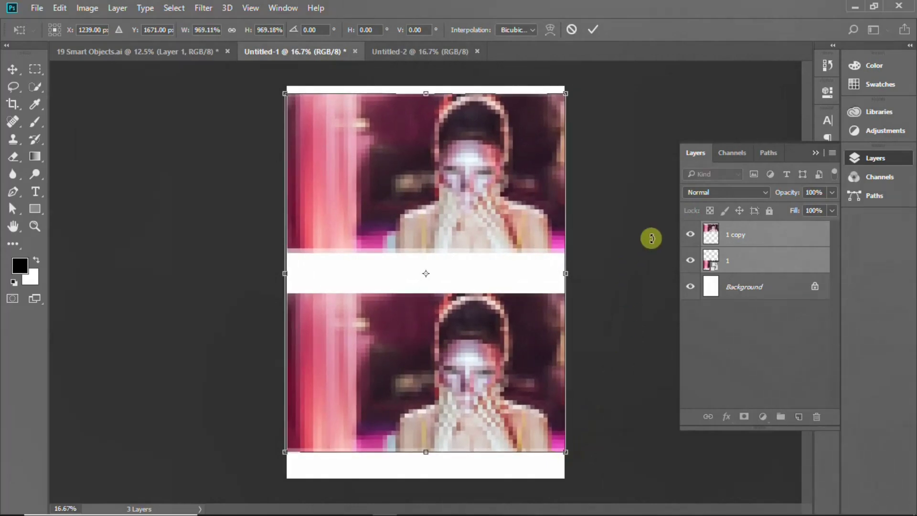
key(Return)
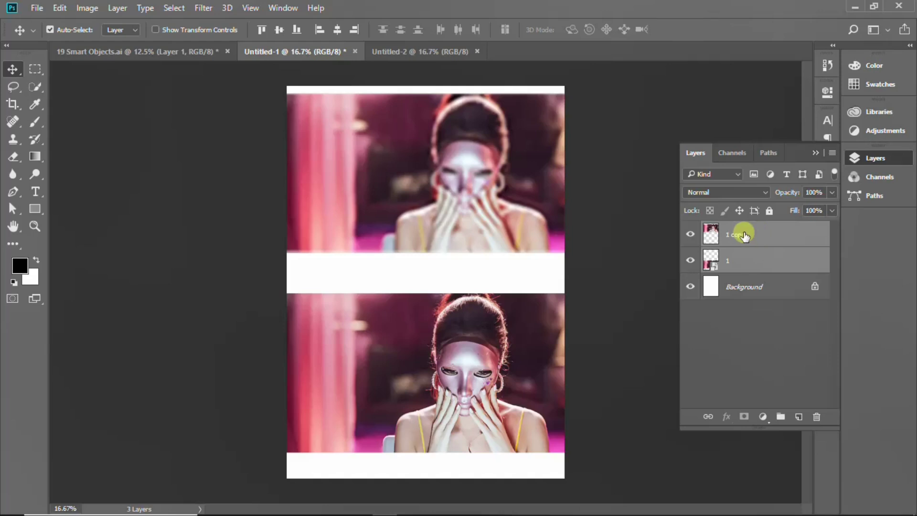
click(746, 263)
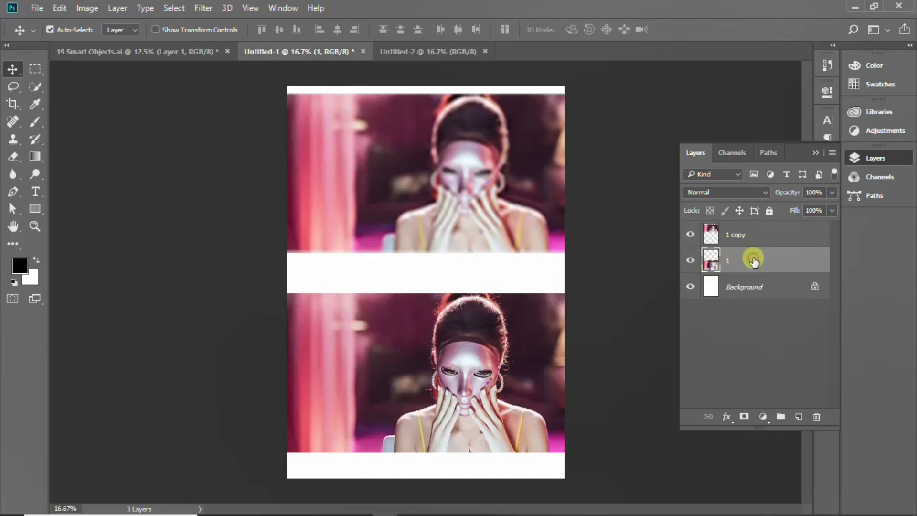
- Delete the old 1 copy layer, duplicate layer 1, and move the new copy into the top half
click(755, 232)
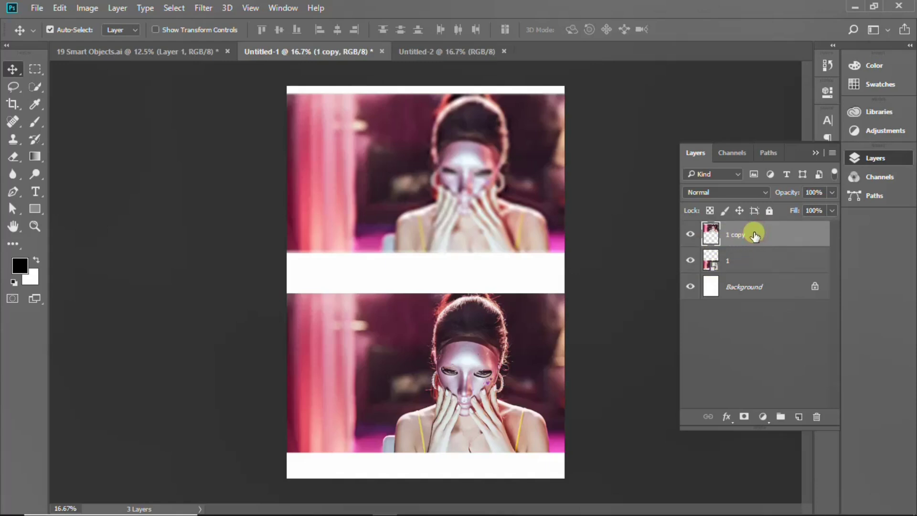
drag(767, 230, 816, 419)
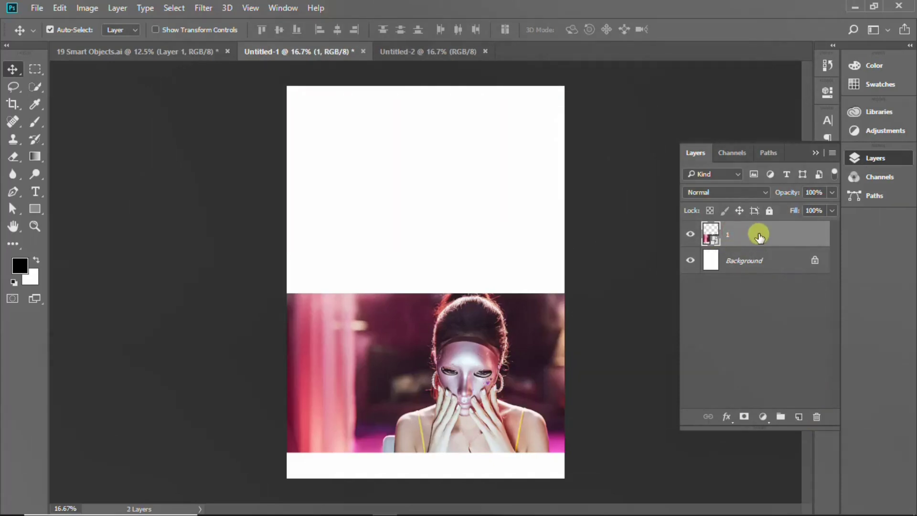
key(ctrl+j)
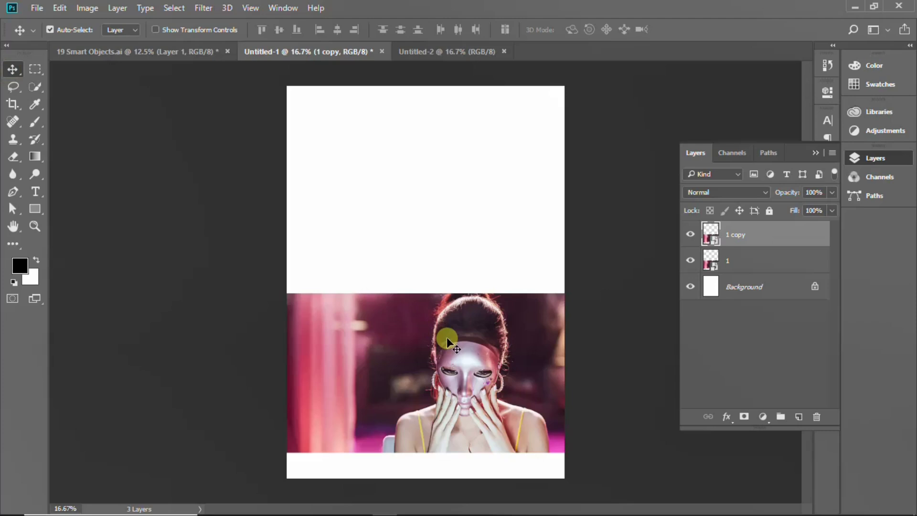
mouse_move(446, 337)
mouse_down()
mouse_move(438, 264)
mouse_move(458, 176)
mouse_move(450, 152)
mouse_up()
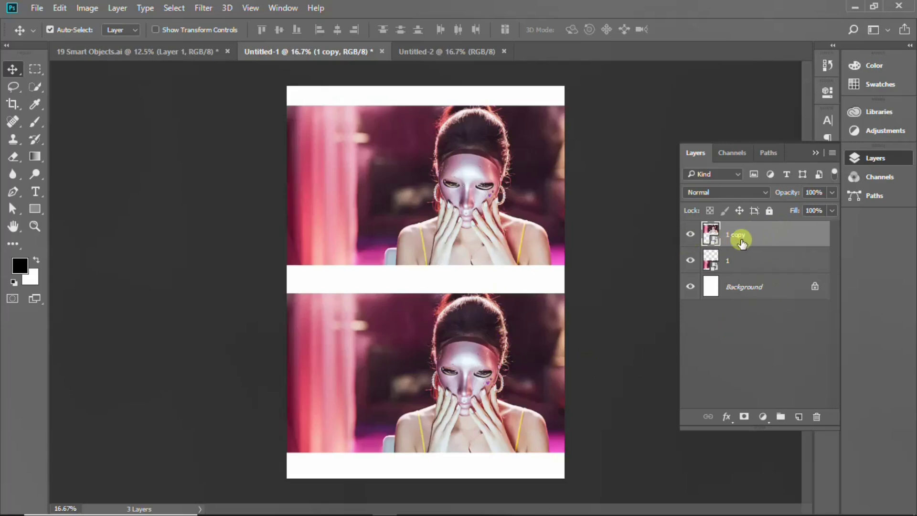
- Rasterize the 1 copy layer, then compare it with layer 1 by switching between them
right_click(776, 233)
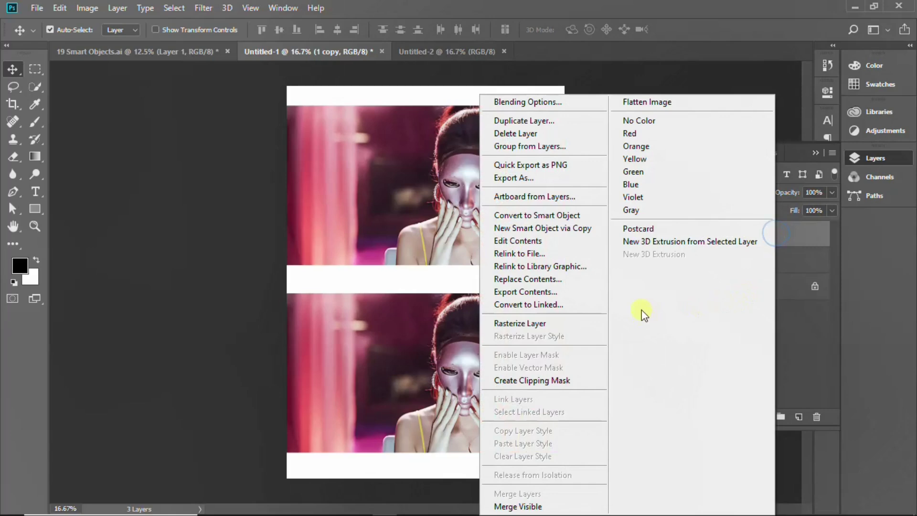
click(530, 323)
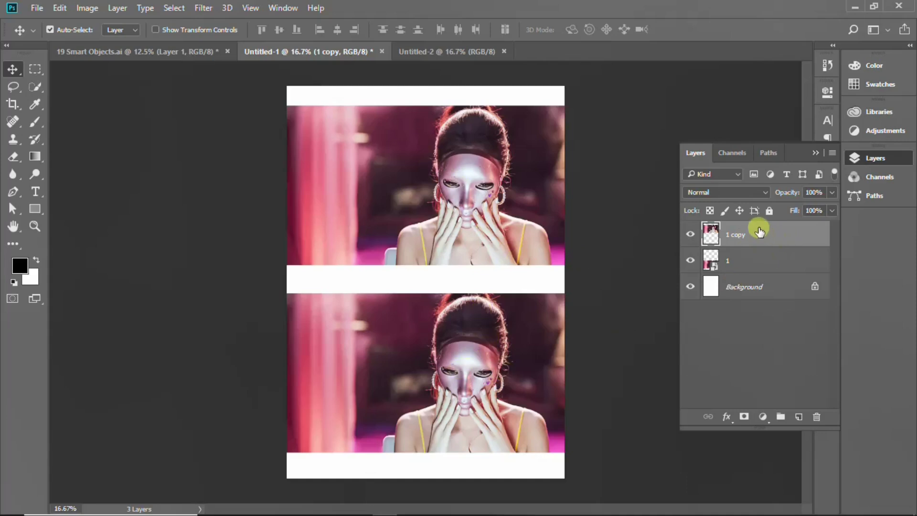
click(768, 263)
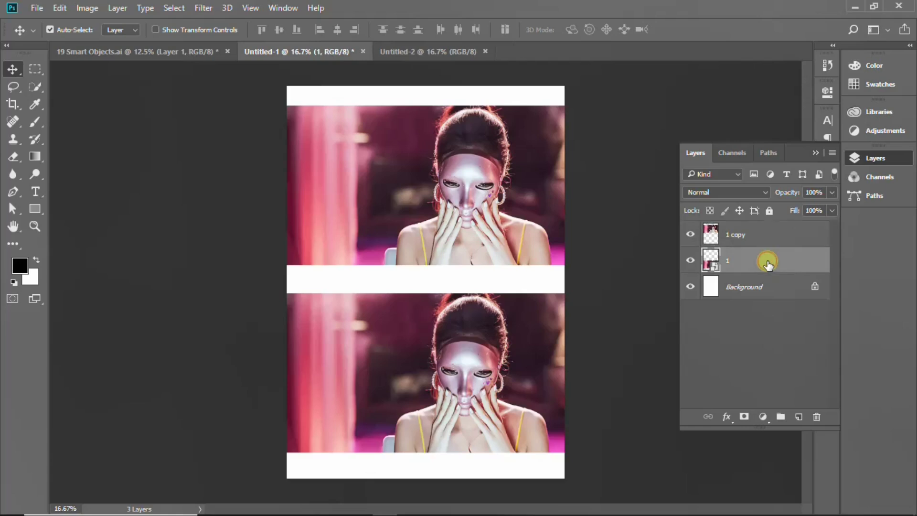
click(769, 235)
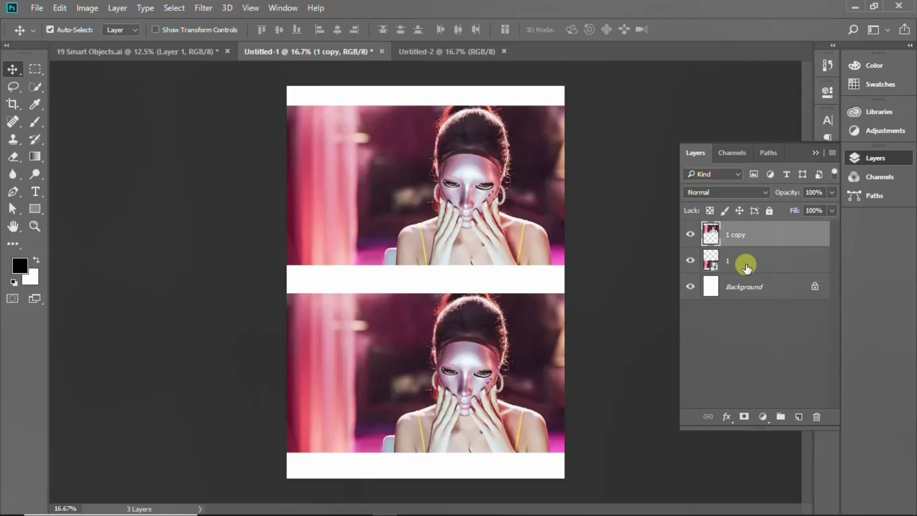
click(746, 265)
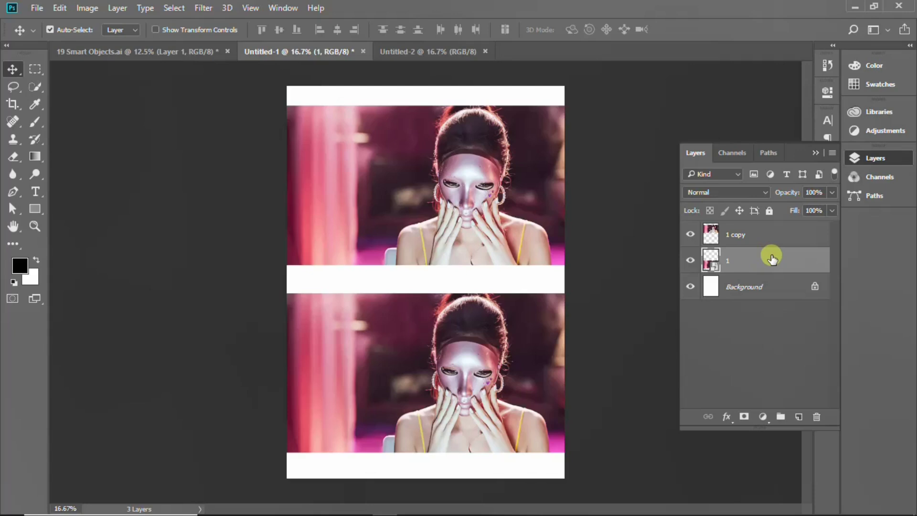
click(761, 236)
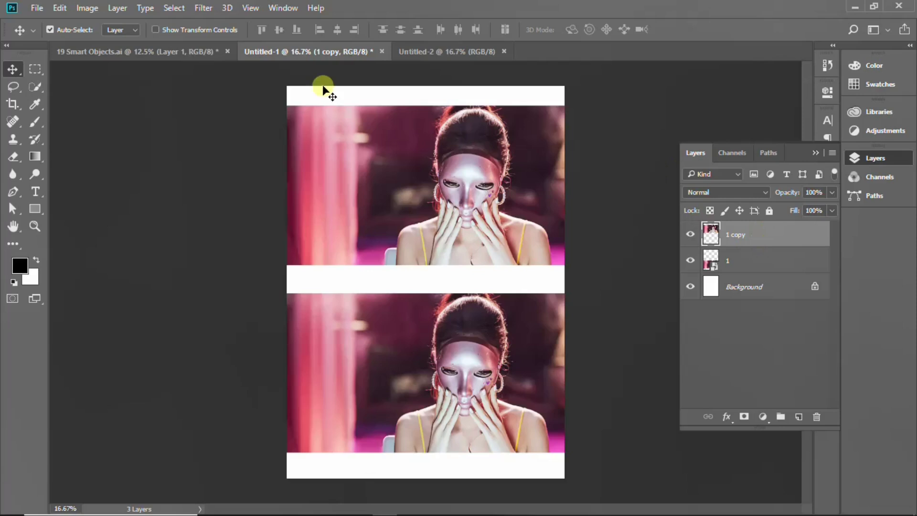
- Apply a Motion Blur of 141 pixels at -34° to the 1 copy layer
click(209, 7)
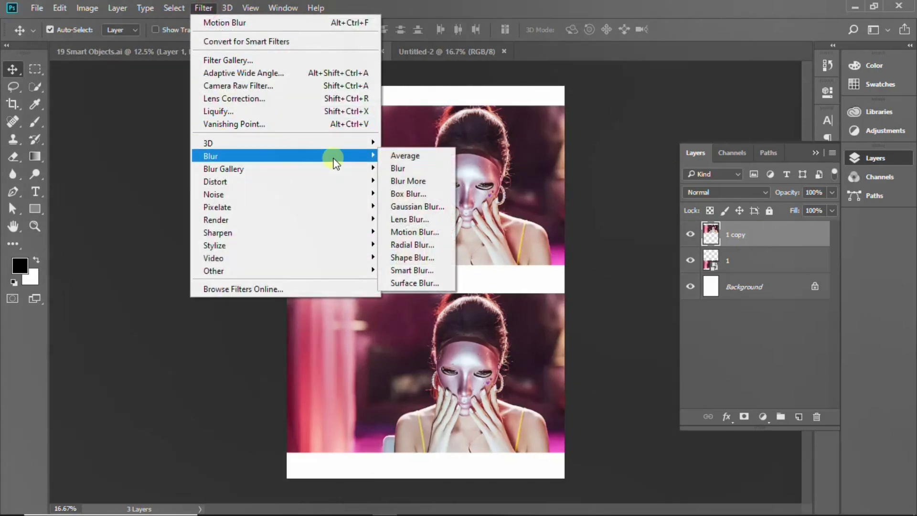
mouse_move(210, 156)
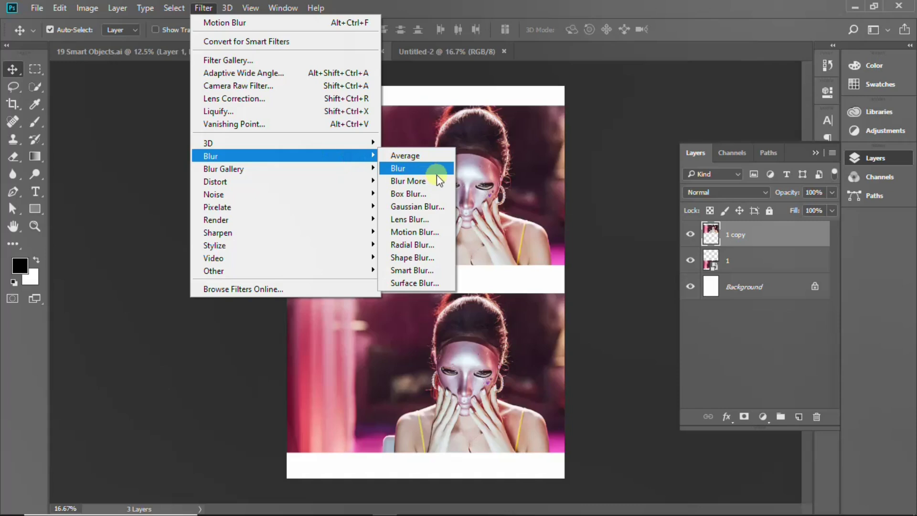
click(425, 231)
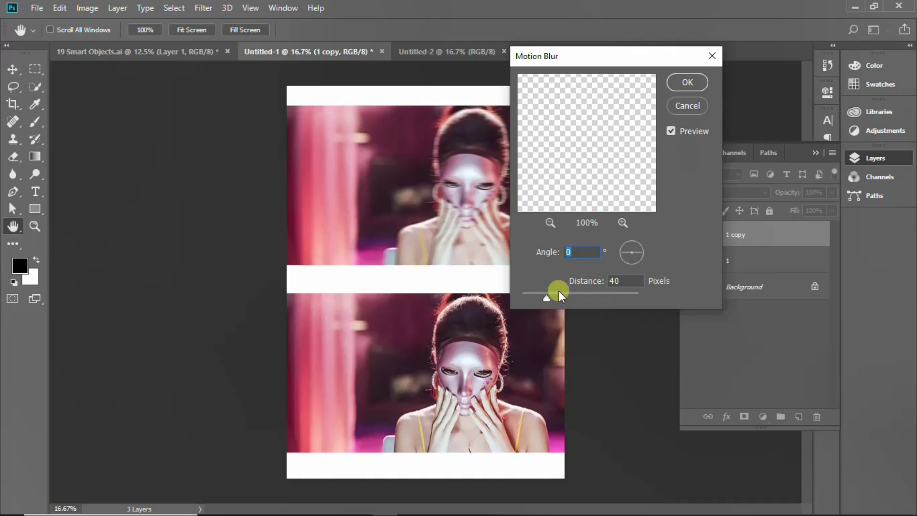
mouse_move(543, 294)
mouse_down()
mouse_move(582, 307)
mouse_move(570, 305)
mouse_up()
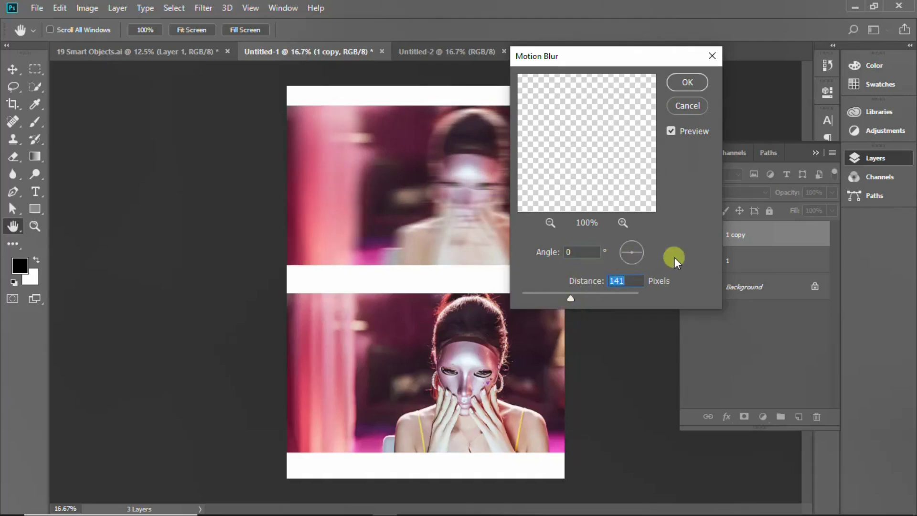
click(640, 250)
drag(640, 251, 639, 258)
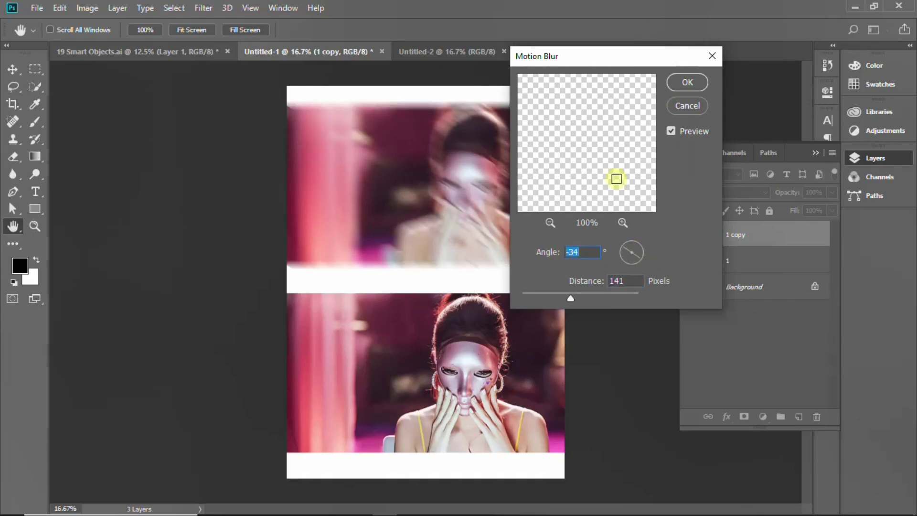
click(687, 82)
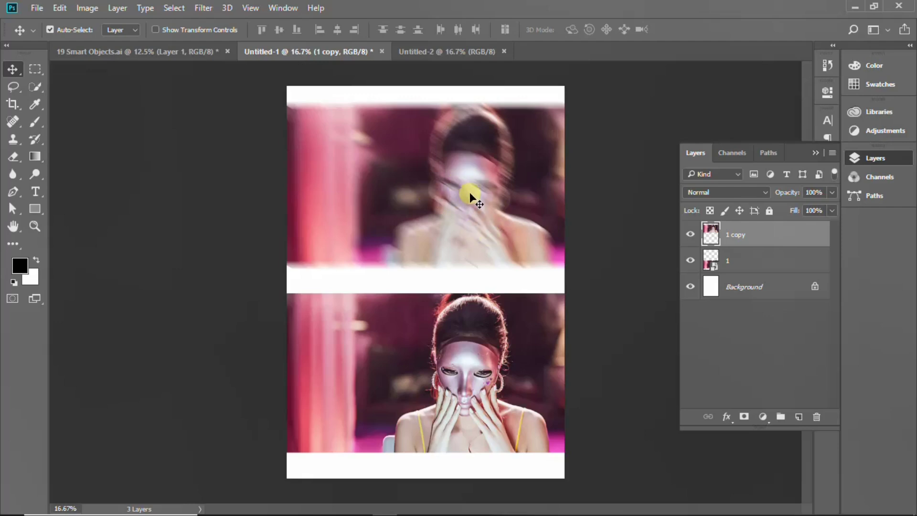
click(758, 261)
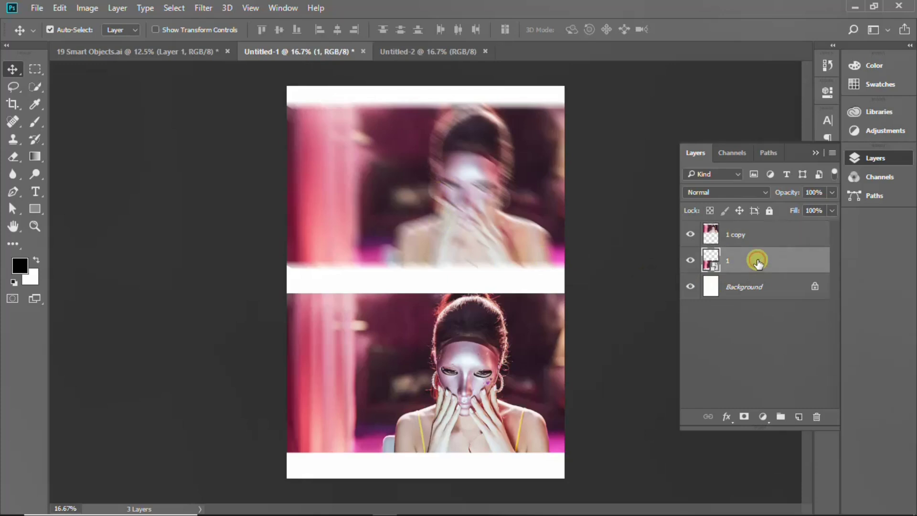
- Apply the same Motion Blur (-34°, 141 pixels) to layer 1 as a smart filter
click(204, 8)
mouse_move(210, 156)
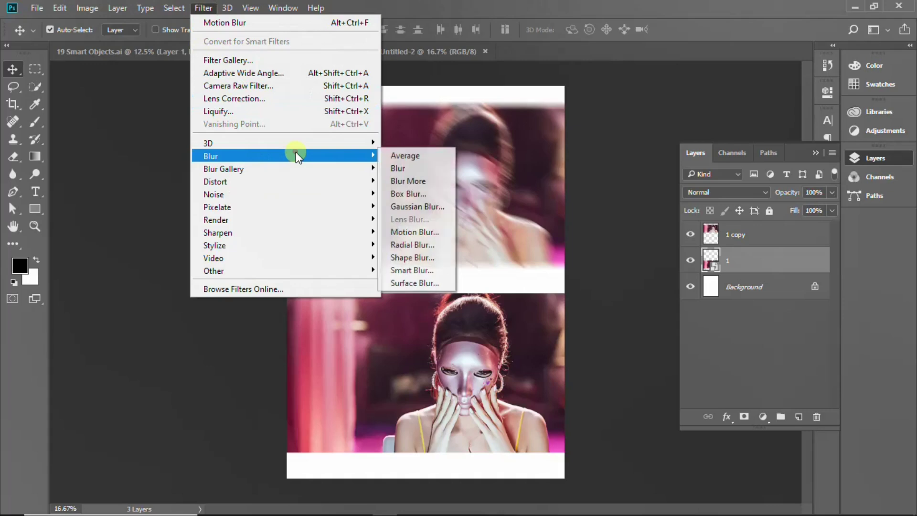
click(435, 231)
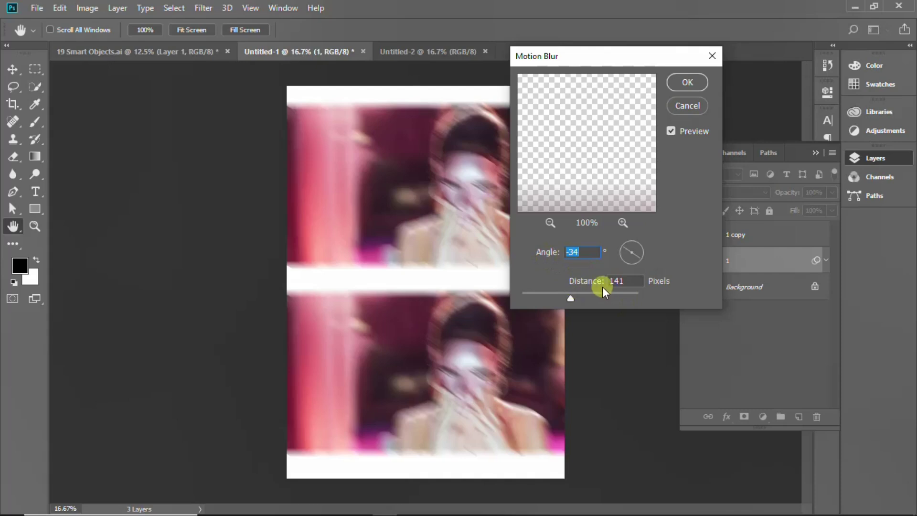
click(687, 82)
key(v)
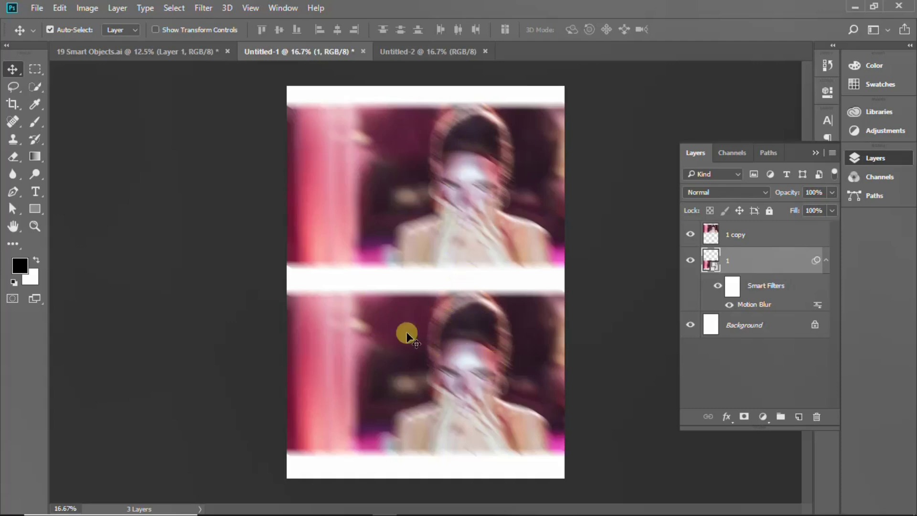
click(468, 172)
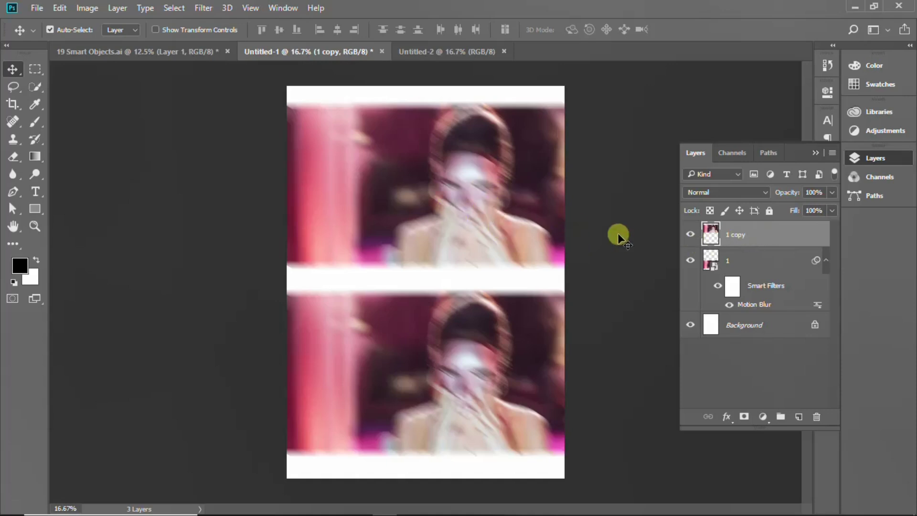
- Toggle layer 1's Motion Blur smart filter to compare, then lower its distance to 42 pixels
click(756, 260)
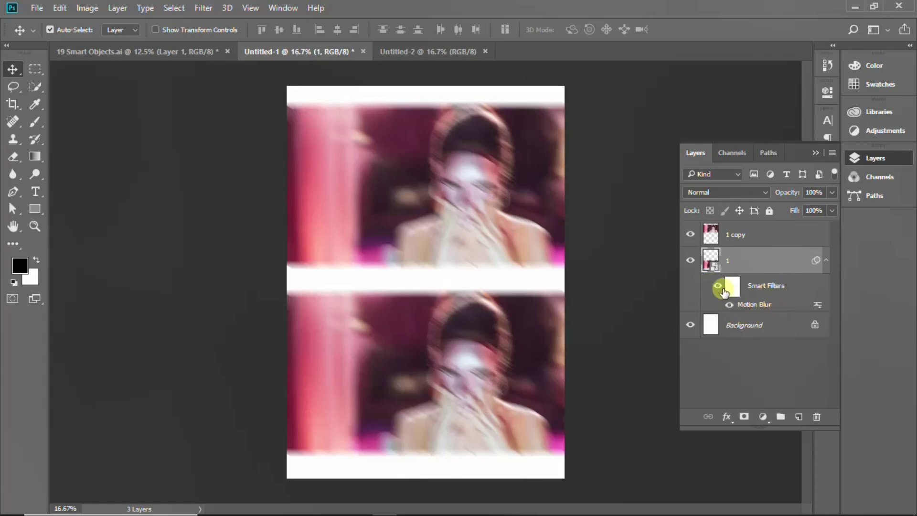
click(718, 287)
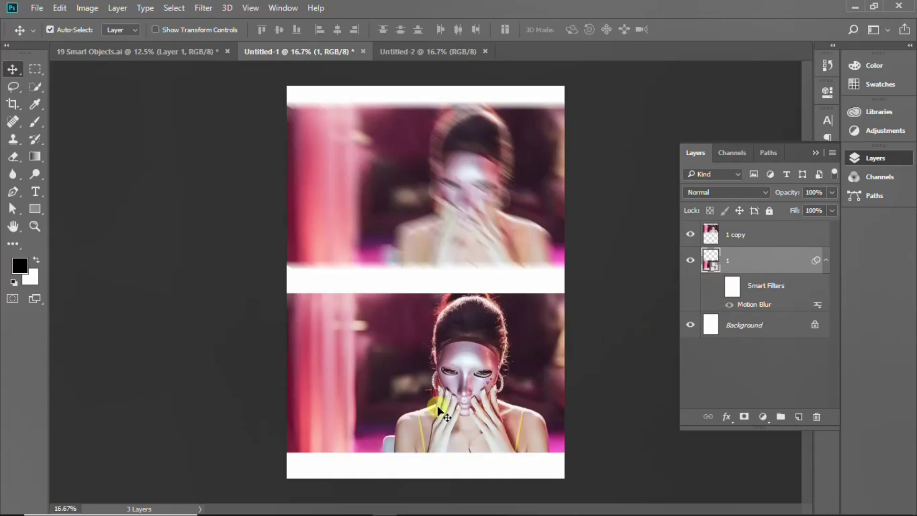
click(718, 286)
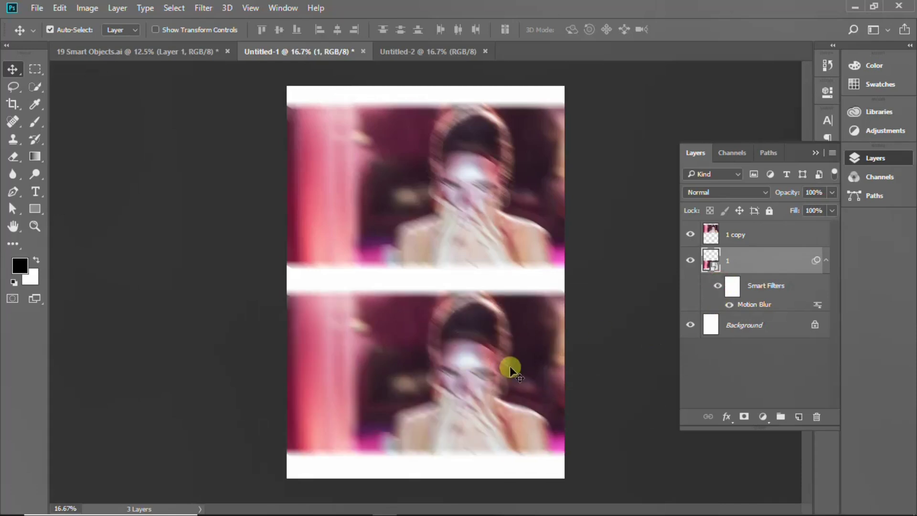
double_click(752, 305)
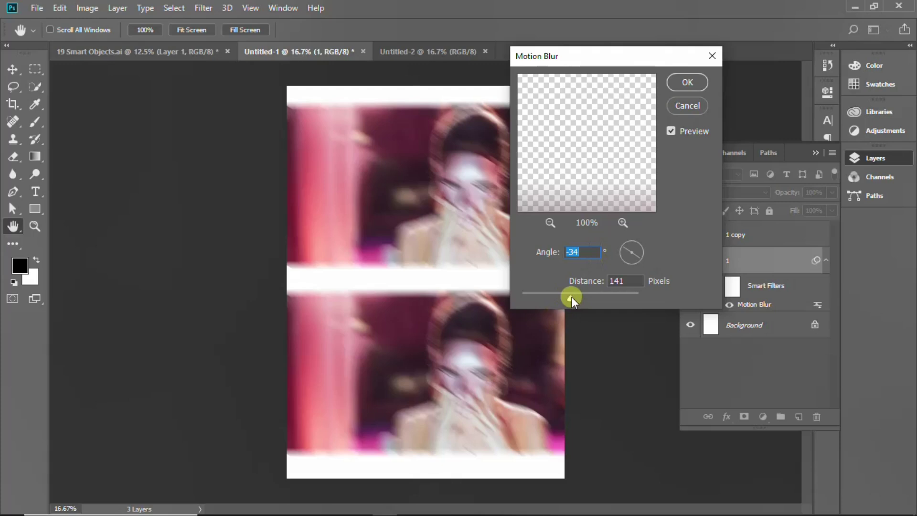
drag(571, 297, 545, 297)
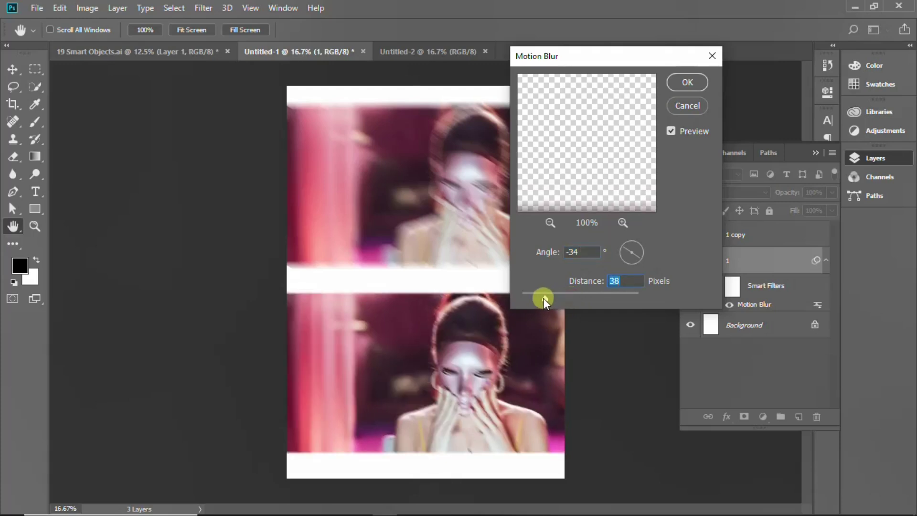
drag(543, 298, 549, 296)
click(686, 79)
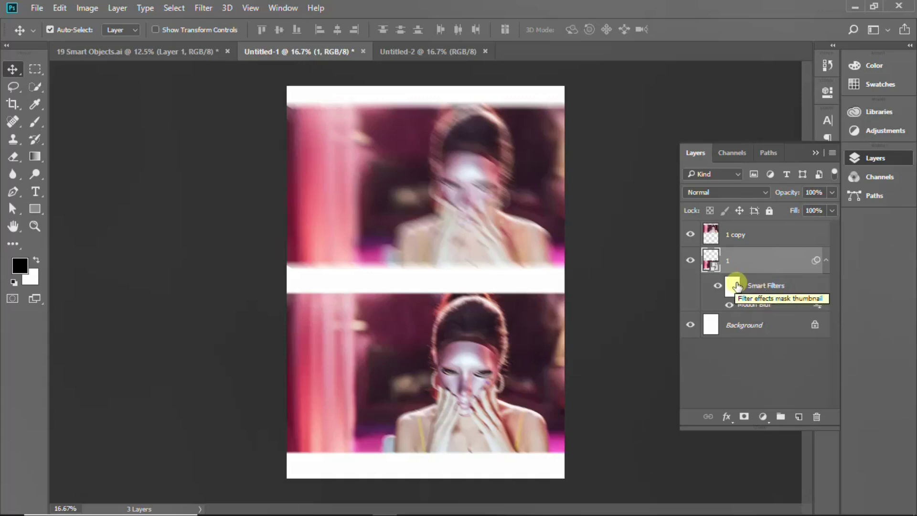
- Delete the Motion Blur smart filter from layer 1 and select the 1 copy layer
mouse_move(732, 286)
mouse_down()
mouse_move(842, 413)
mouse_move(817, 416)
mouse_up()
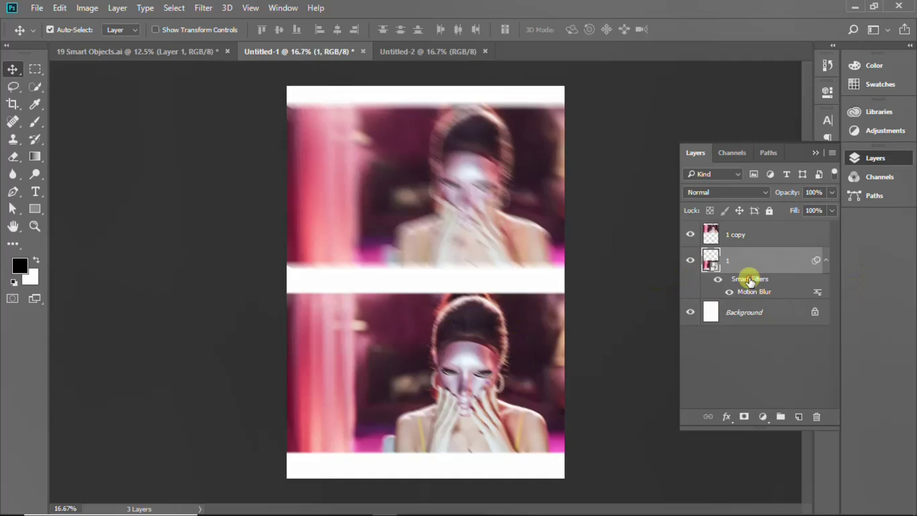
drag(749, 281, 817, 416)
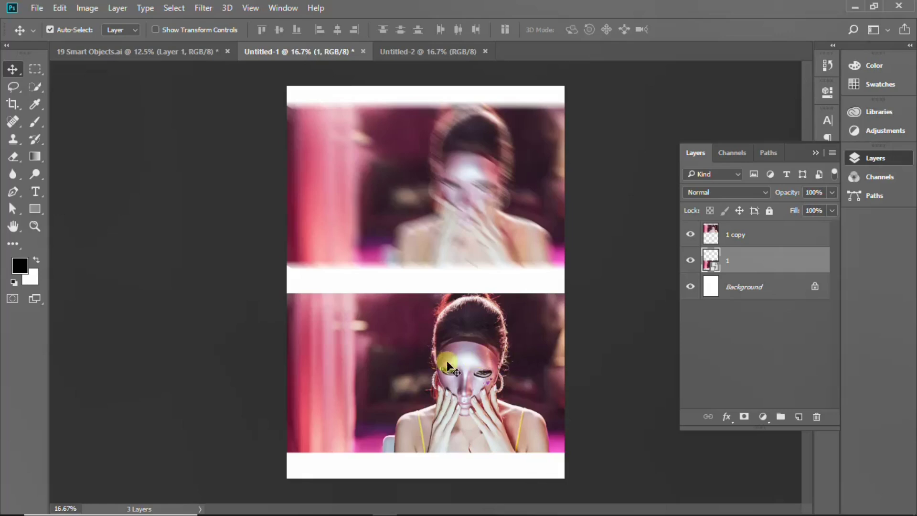
click(471, 183)
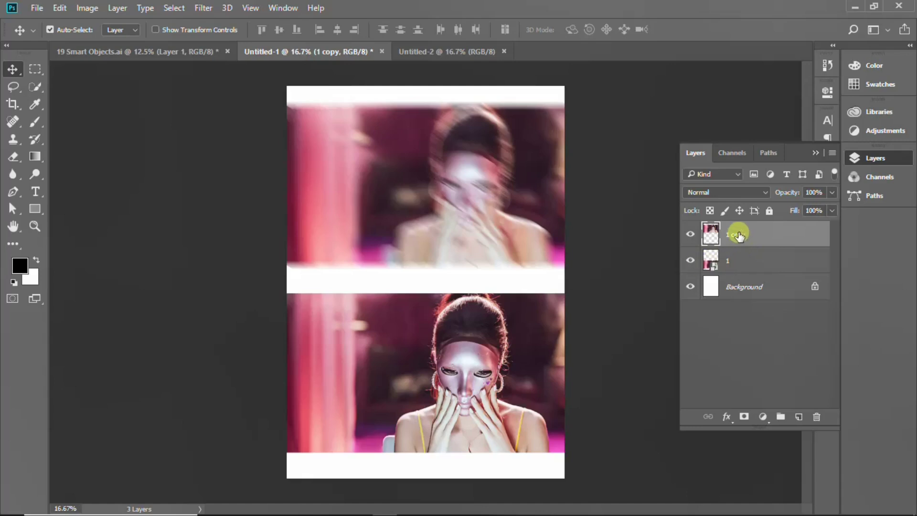
- Delete the blurred 1 copy layer and move layer 1 up to the page middle
mouse_move(736, 231)
mouse_down()
mouse_move(832, 344)
mouse_move(816, 416)
mouse_up()
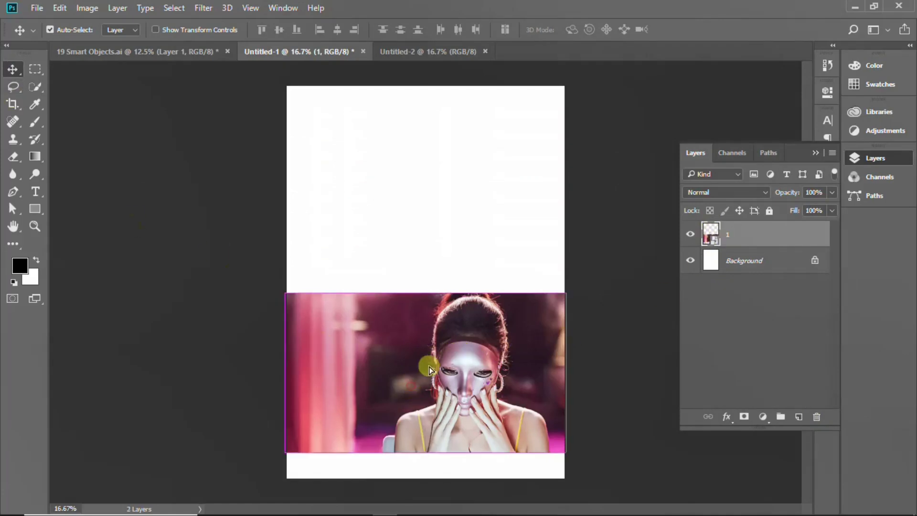
drag(430, 370, 431, 266)
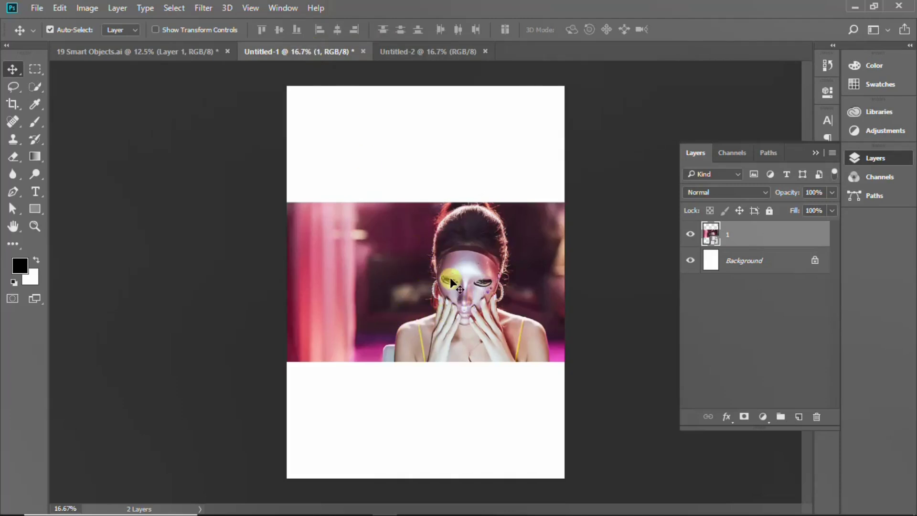
- Open layer 1's smart object contents as 1.jpg and marquee-select a rectangle over the masked face
double_click(711, 234)
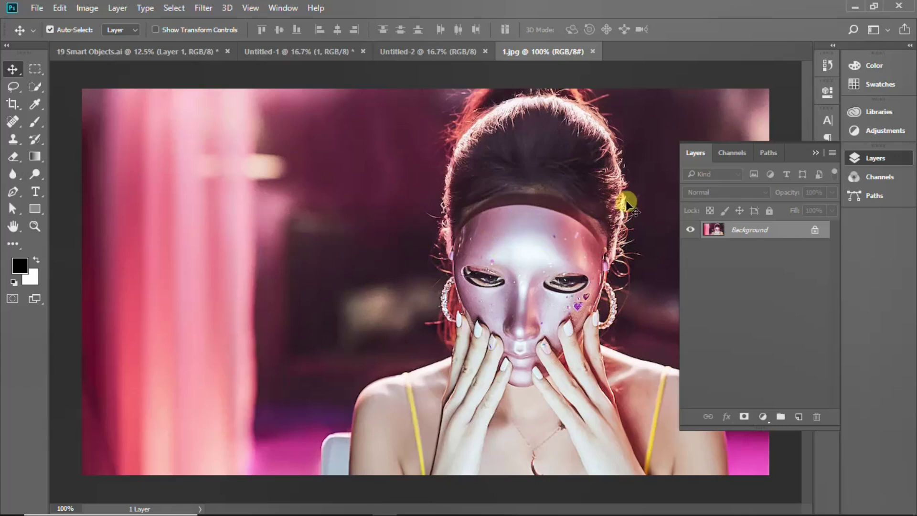
click(33, 70)
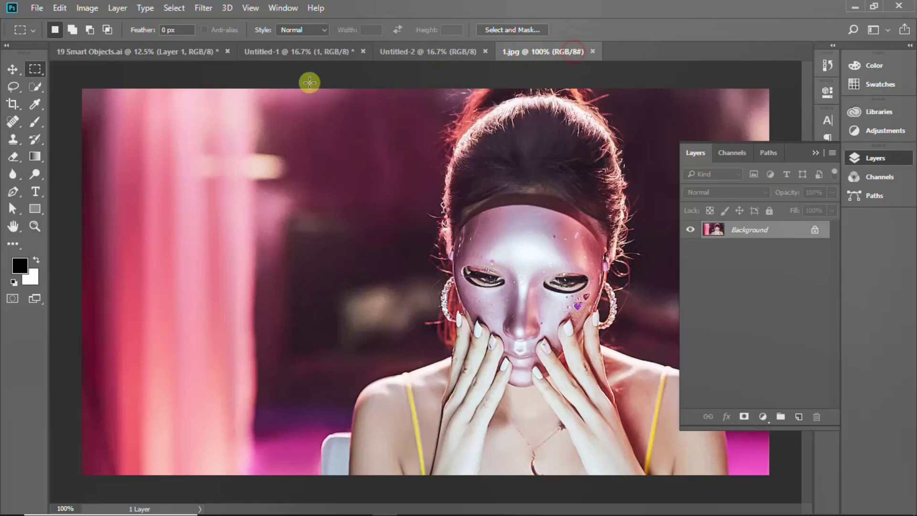
click(307, 51)
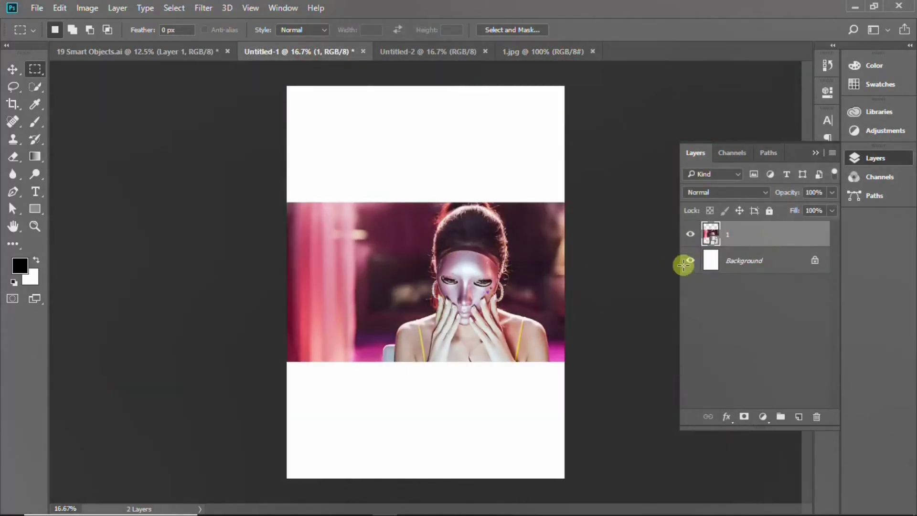
click(556, 52)
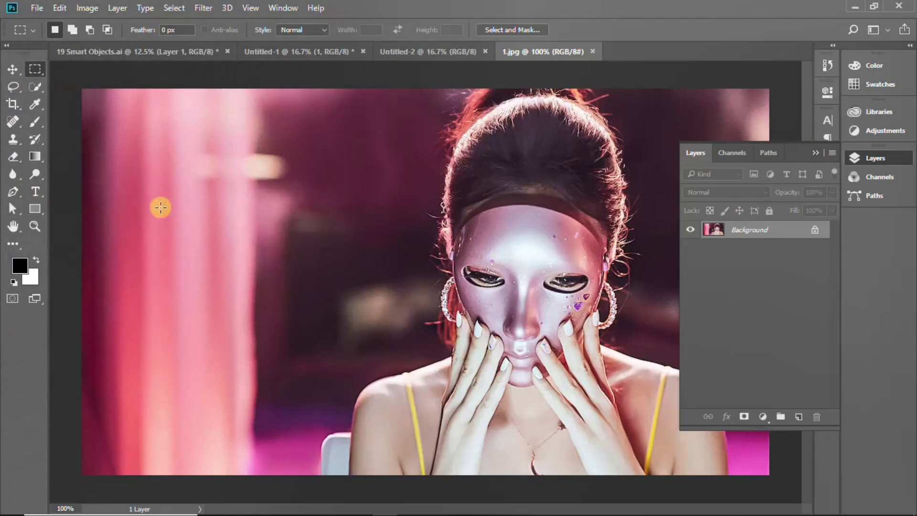
drag(379, 162, 577, 333)
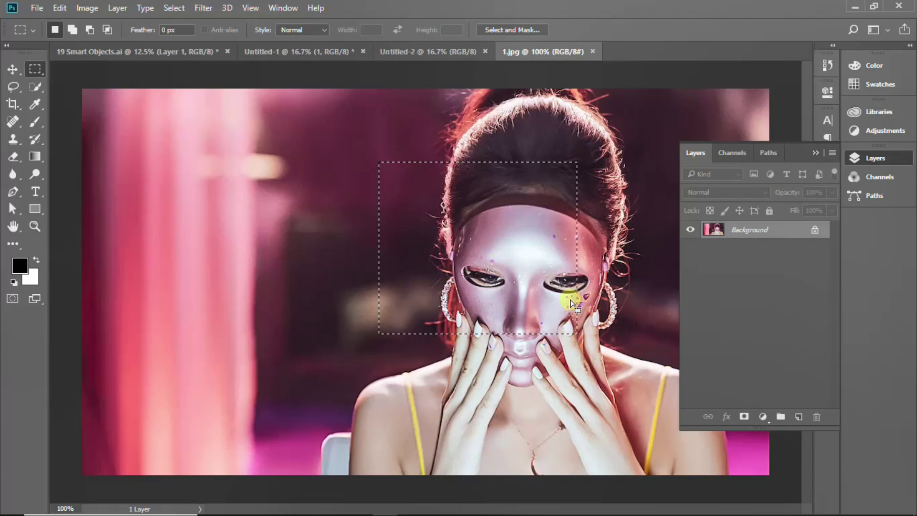
- Fill the face selection with black and paint a thick black brush stroke on the left
key(shift+F5)
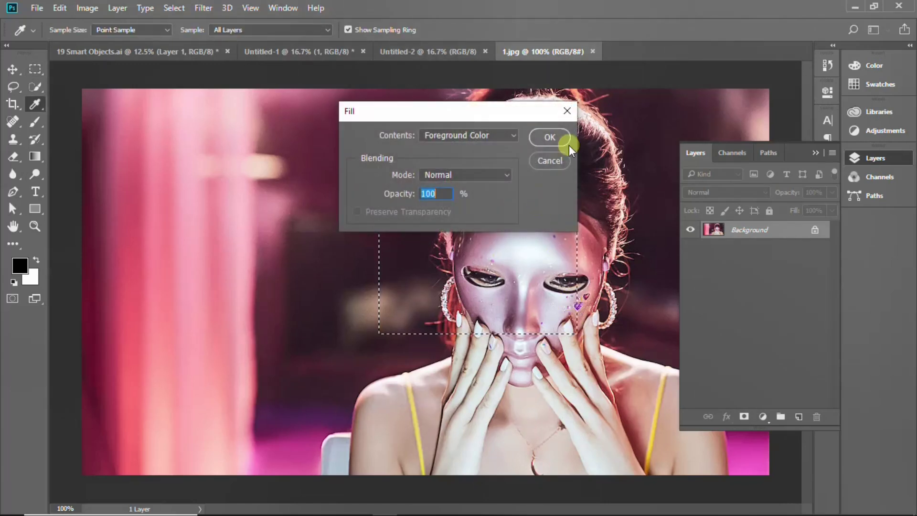
click(557, 142)
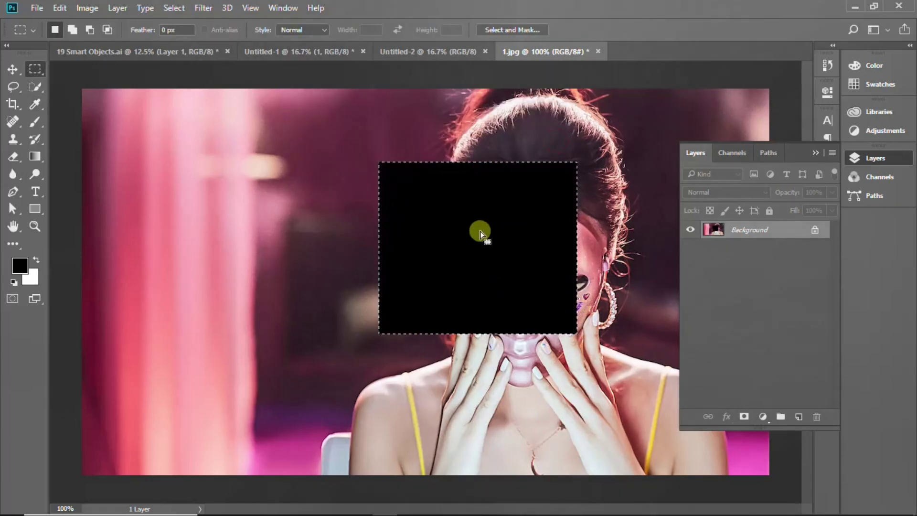
click(35, 122)
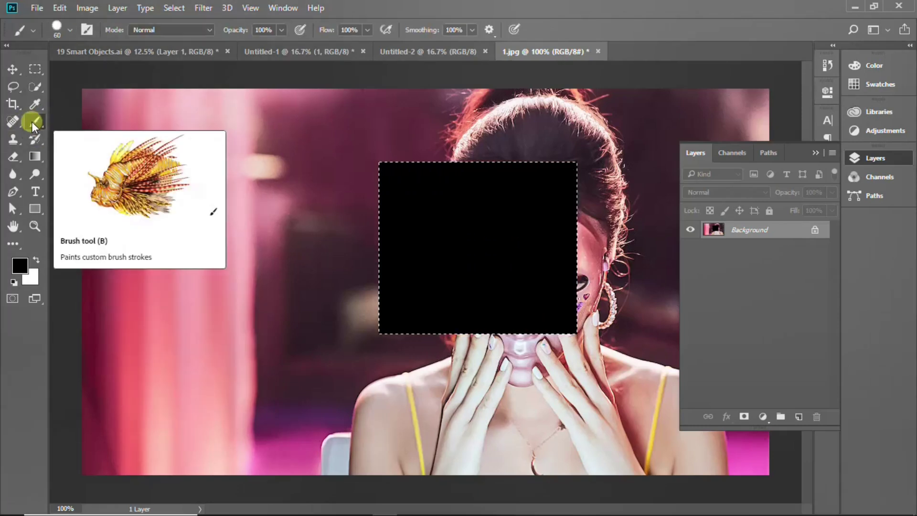
key(ctrl+d)
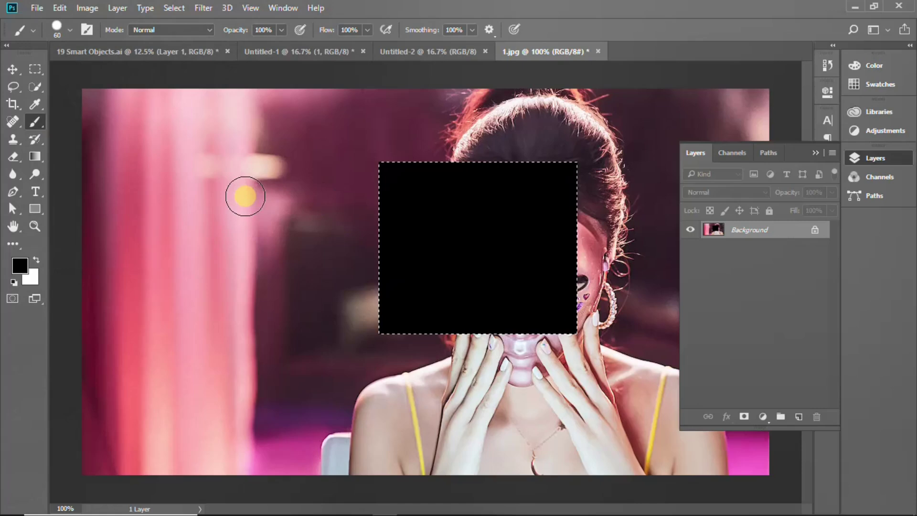
mouse_move(234, 214)
mouse_down()
mouse_move(286, 392)
mouse_move(173, 321)
mouse_move(174, 246)
mouse_move(203, 191)
mouse_move(191, 194)
mouse_up()
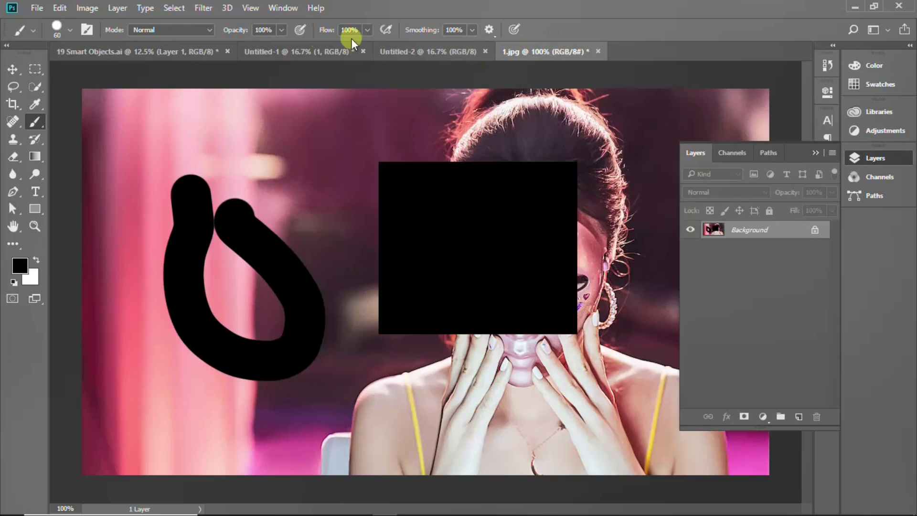
- Save the edited 1.jpg at JPEG quality 12
click(303, 48)
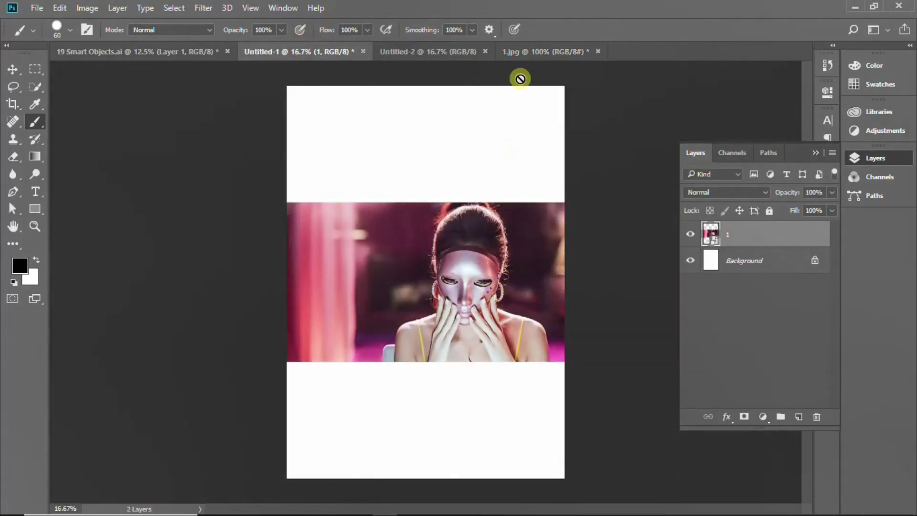
click(521, 48)
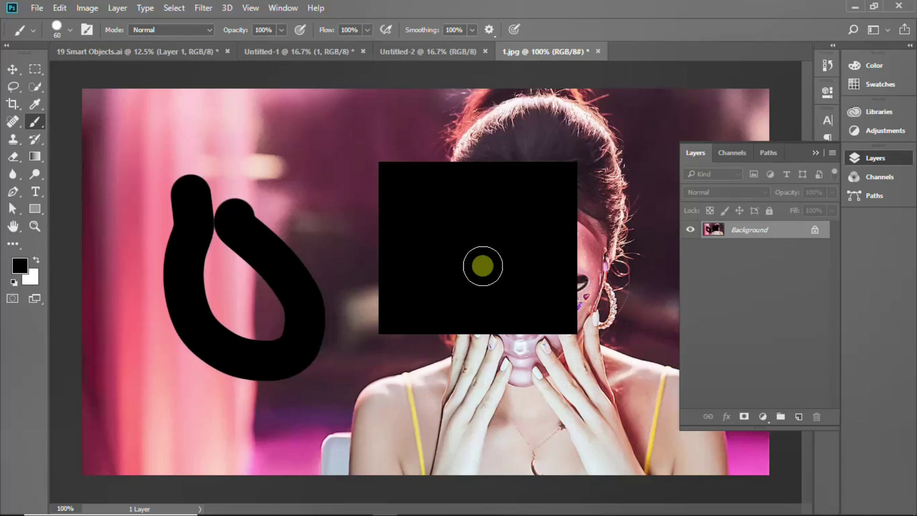
key(ctrl+s)
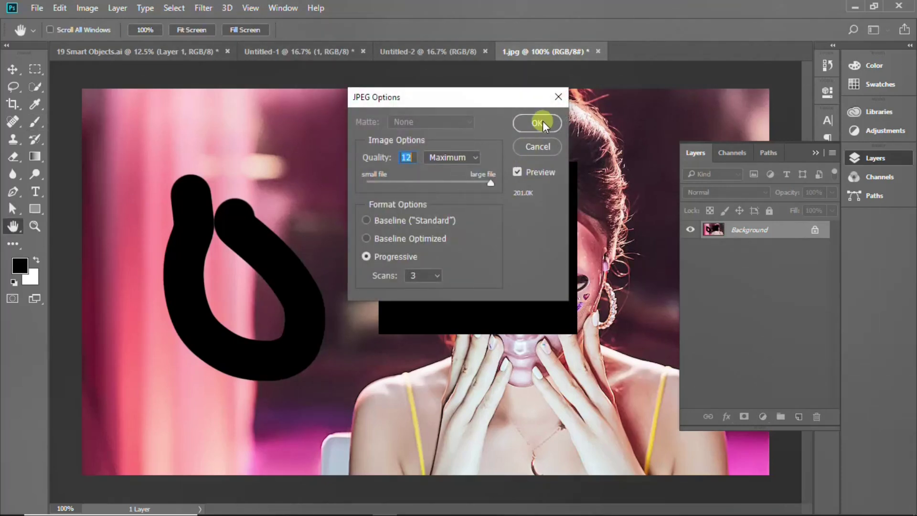
click(538, 122)
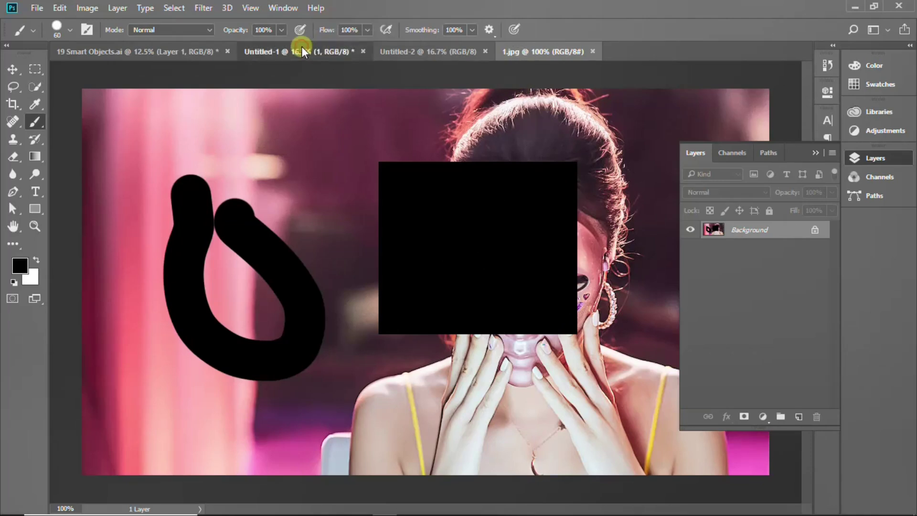
- Check the poster's smart-object photo now shows the black rectangle and brush curve from 1.jpg
drag(314, 49, 329, 162)
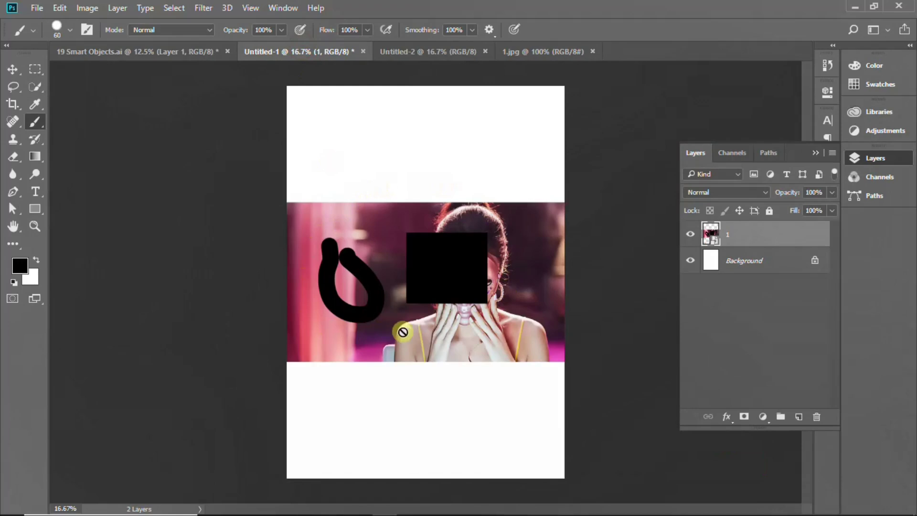
click(533, 50)
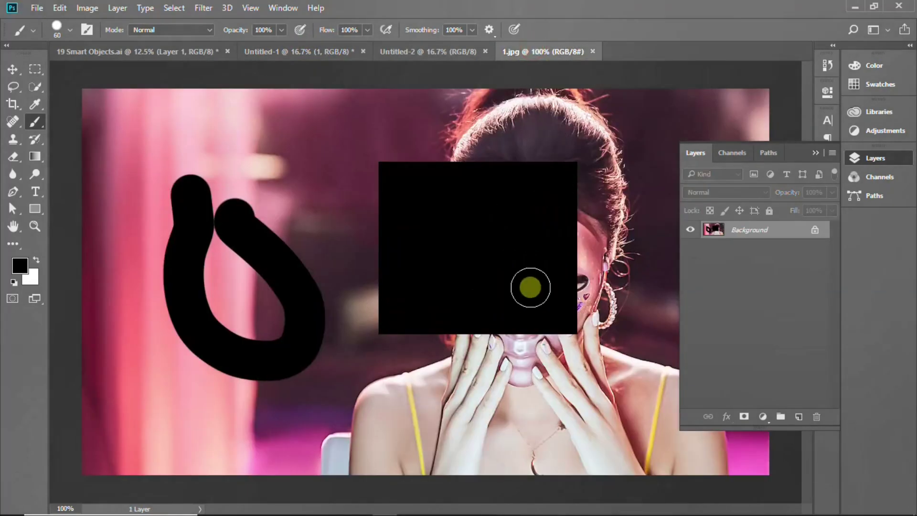
click(298, 48)
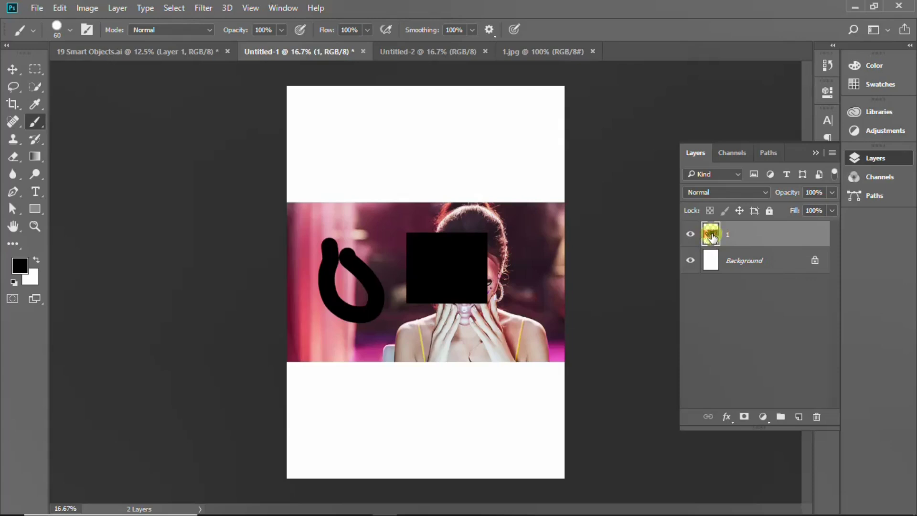
mouse_move(711, 236)
mouse_down()
mouse_move(476, 70)
mouse_move(548, 95)
mouse_move(514, 70)
mouse_up()
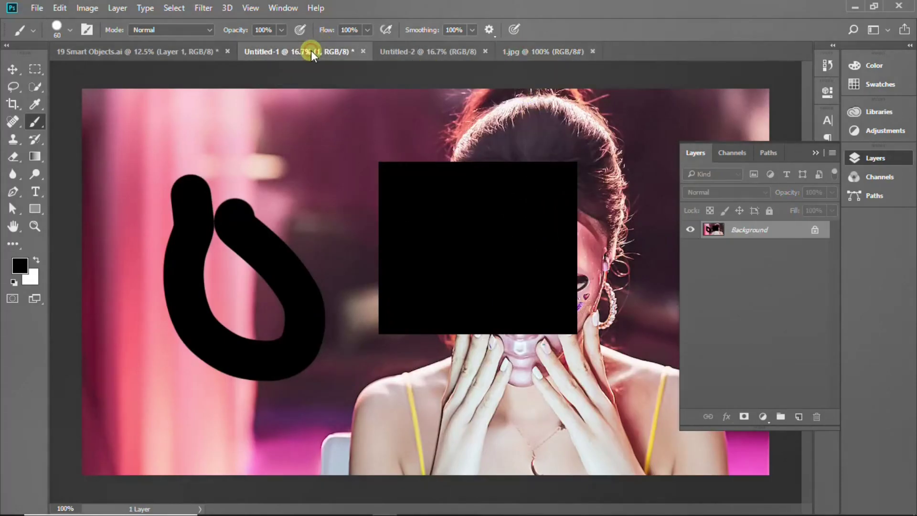
drag(514, 70, 728, 317)
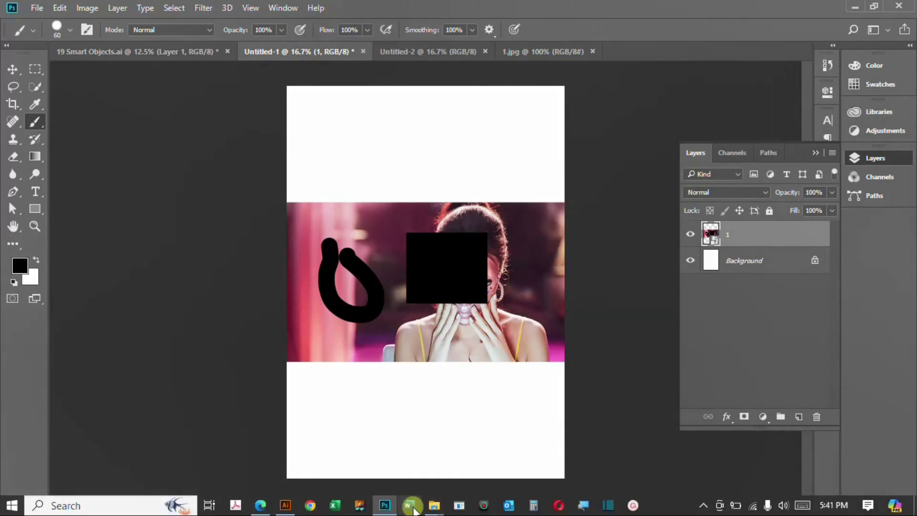
mouse_move(433, 505)
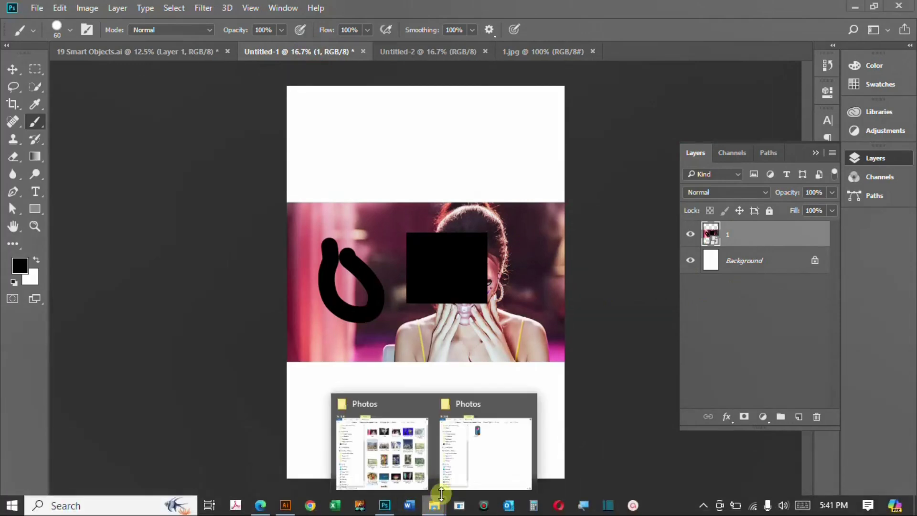
- Move the Photos folder window beside the poster and drag Pepsi.ai onto the canvas
click(491, 452)
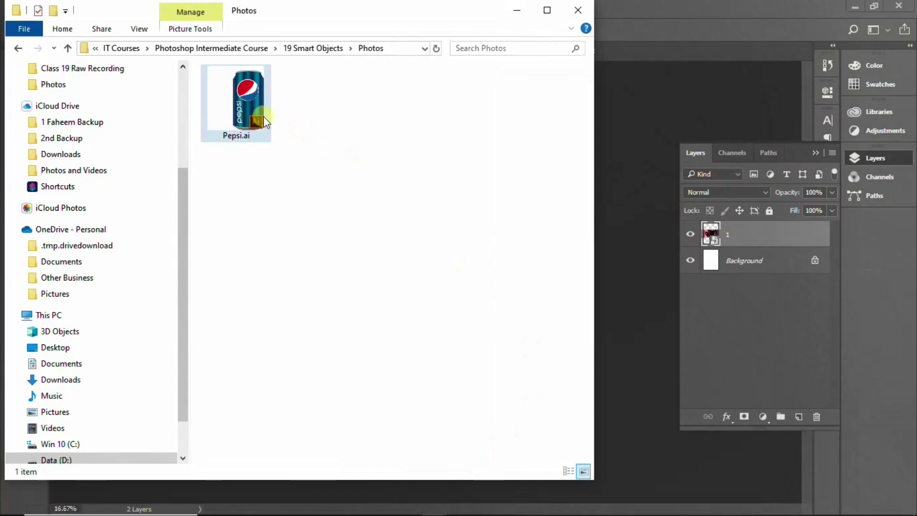
click(348, 21)
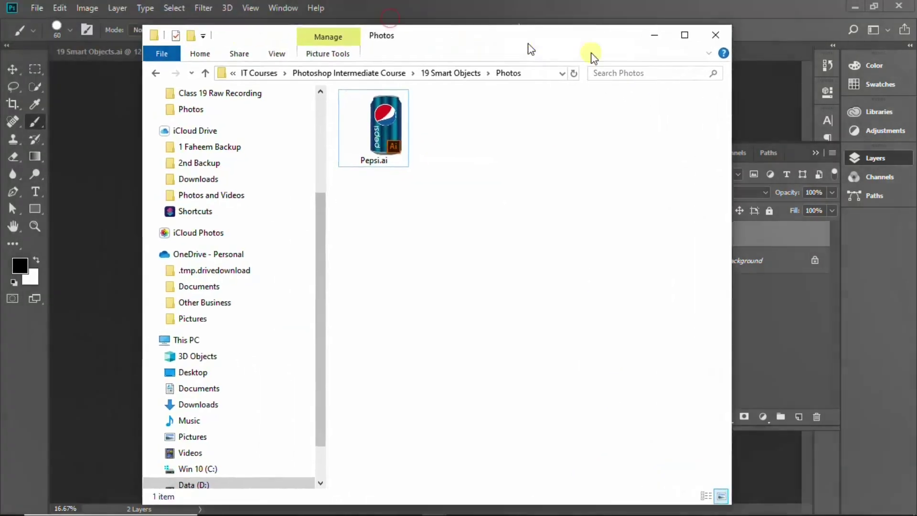
drag(392, 23, 837, 63)
mouse_move(700, 137)
mouse_down()
mouse_move(423, 237)
mouse_move(407, 221)
mouse_up()
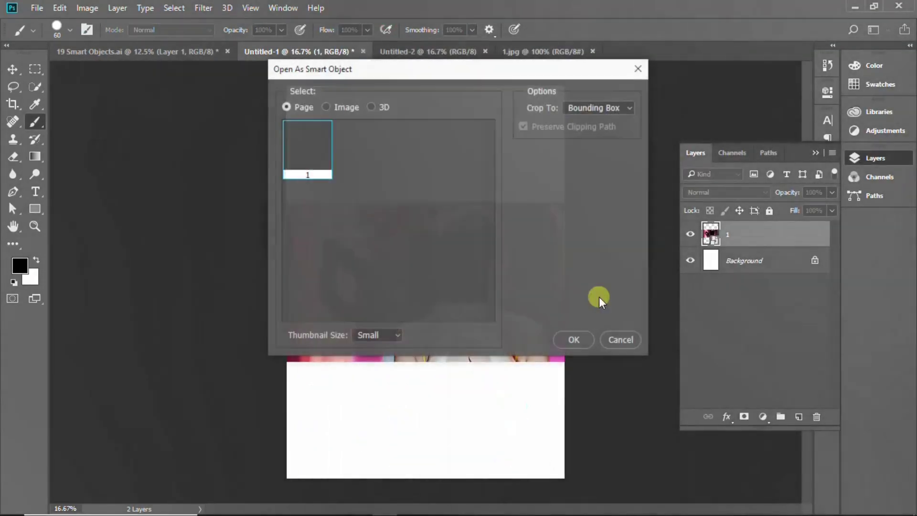
- Place Pepsi.ai as a smart object, commit it as the Pepsi layer, and reopen the Photos folder
click(564, 340)
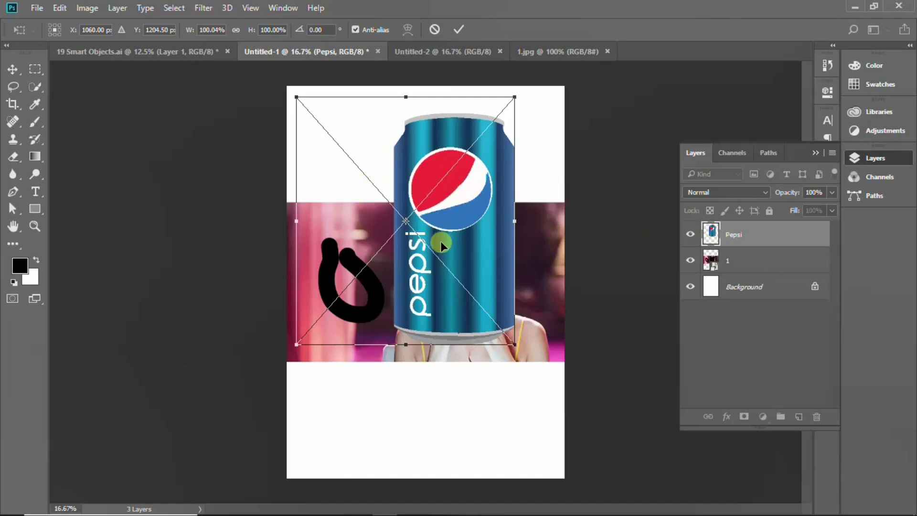
key(Return)
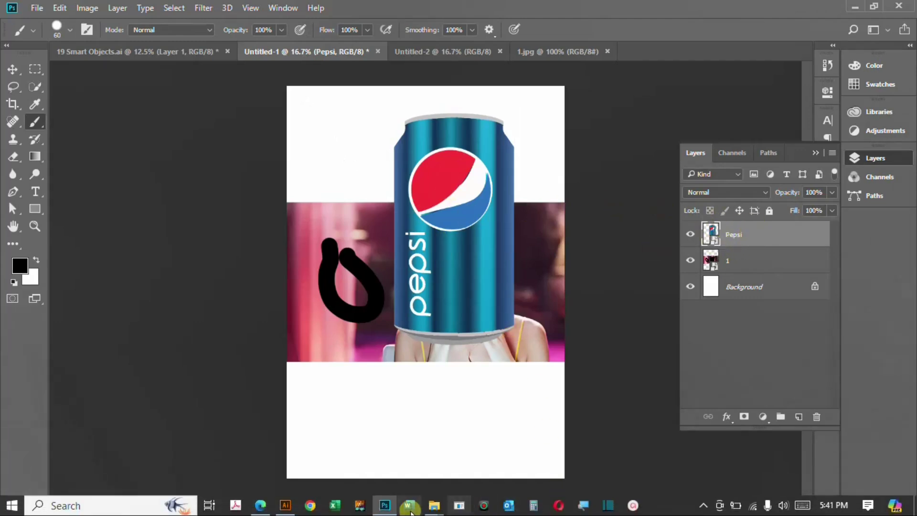
mouse_move(433, 505)
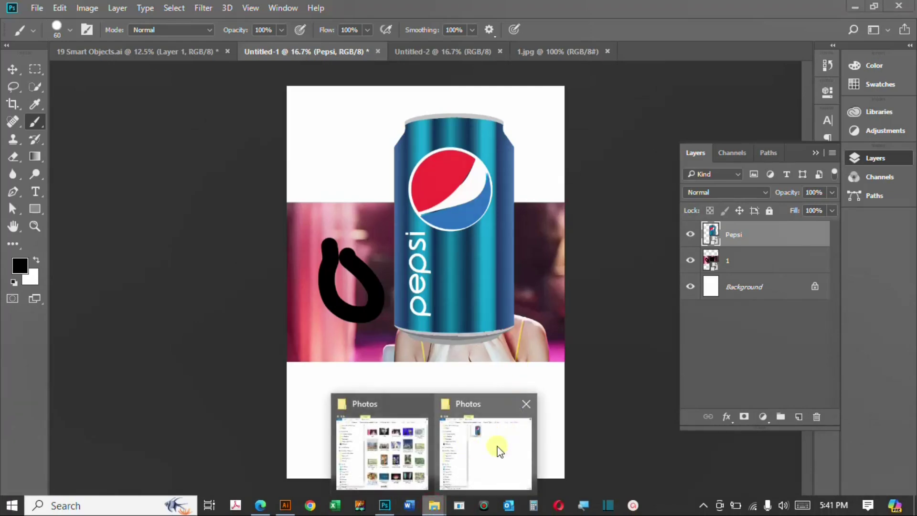
click(494, 454)
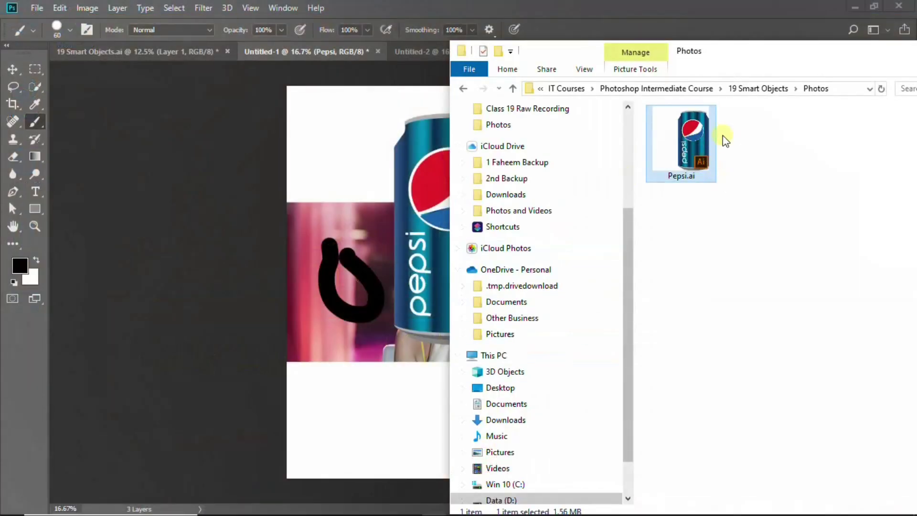
- Move the folder window aside and open the Pepsi smart object's contents for editing
drag(787, 57, 601, 67)
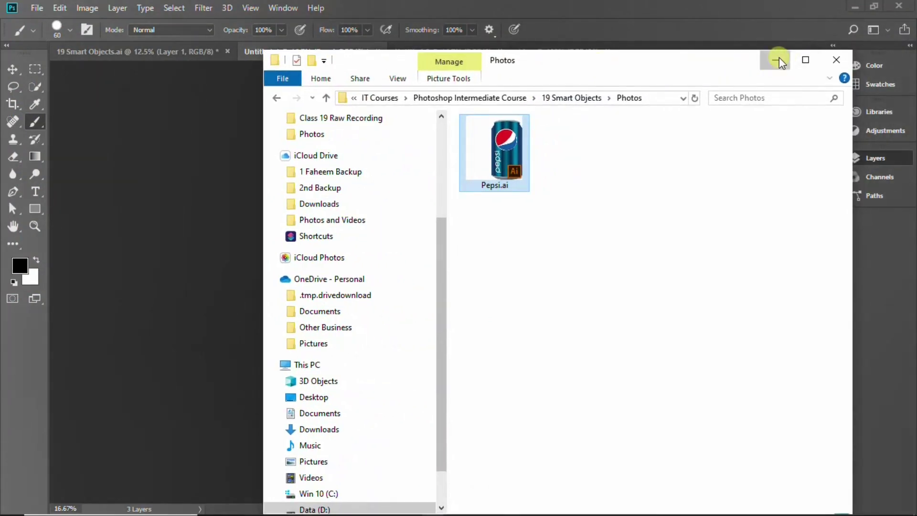
click(774, 60)
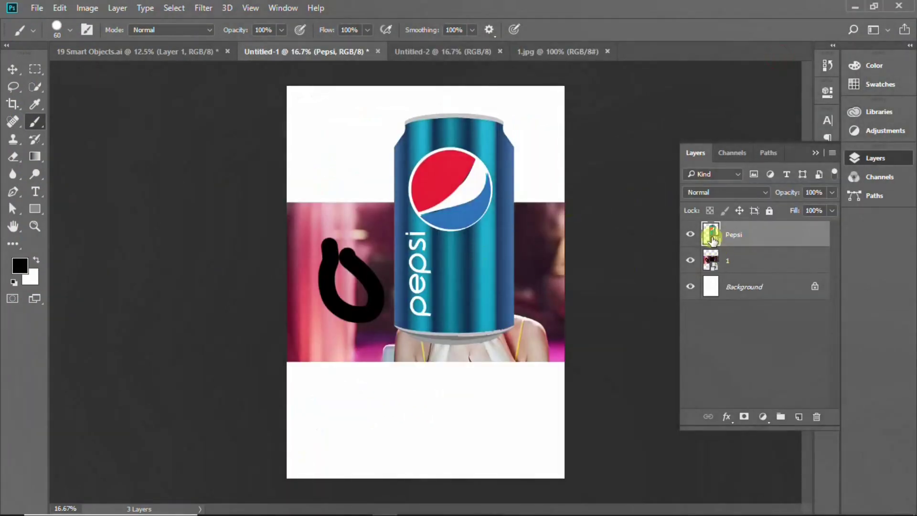
double_click(712, 238)
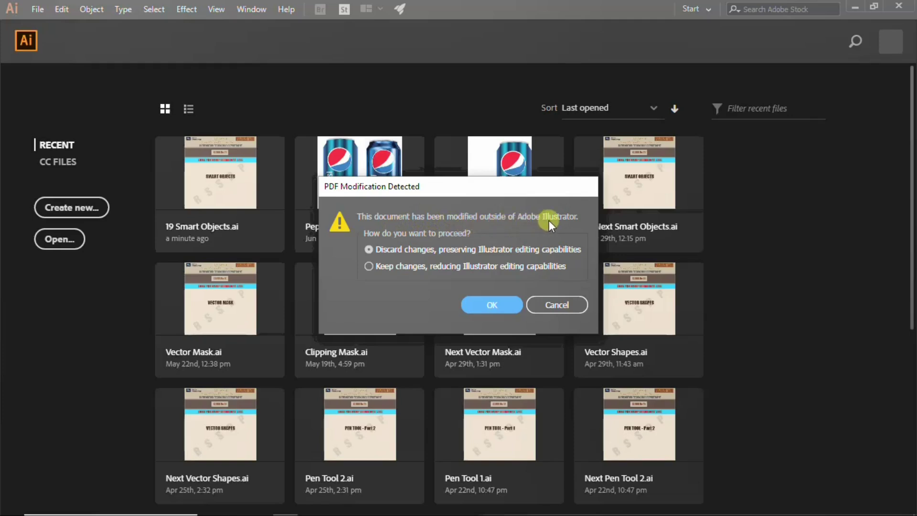
- Discard outside changes to open the Pepsi.ai can artwork in Illustrator
click(499, 308)
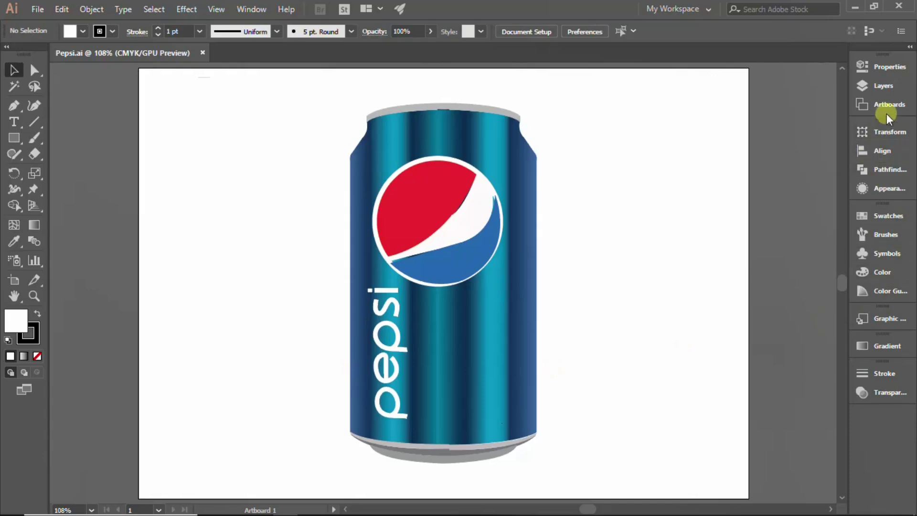
- Delete the Pepsi logo group from the can's Layers panel and save Pepsi.ai
click(880, 84)
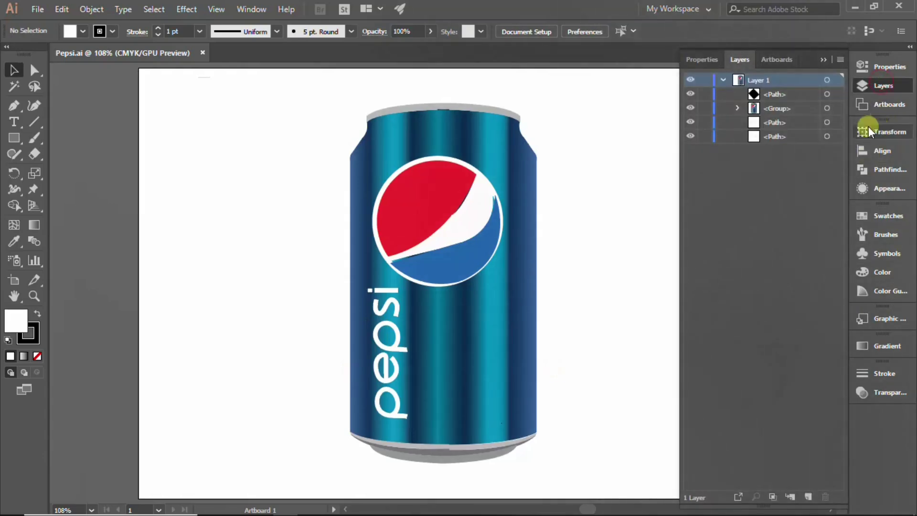
click(736, 107)
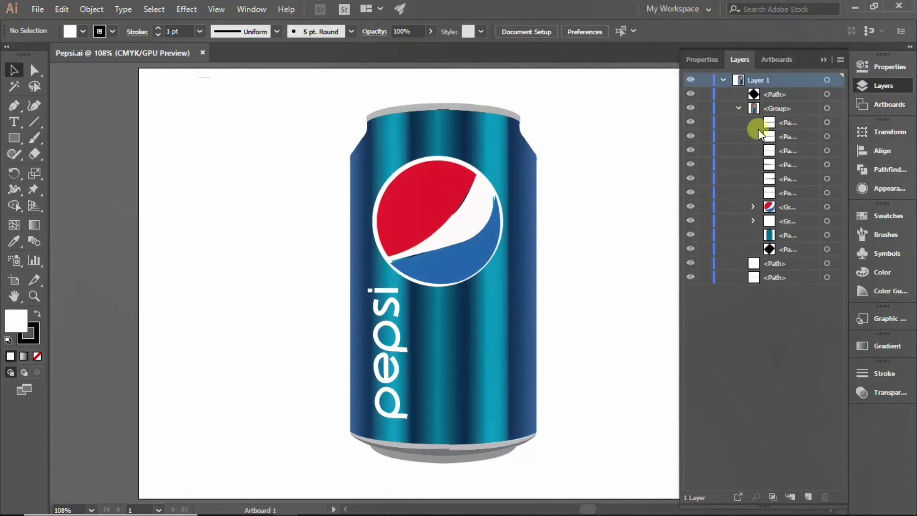
click(753, 207)
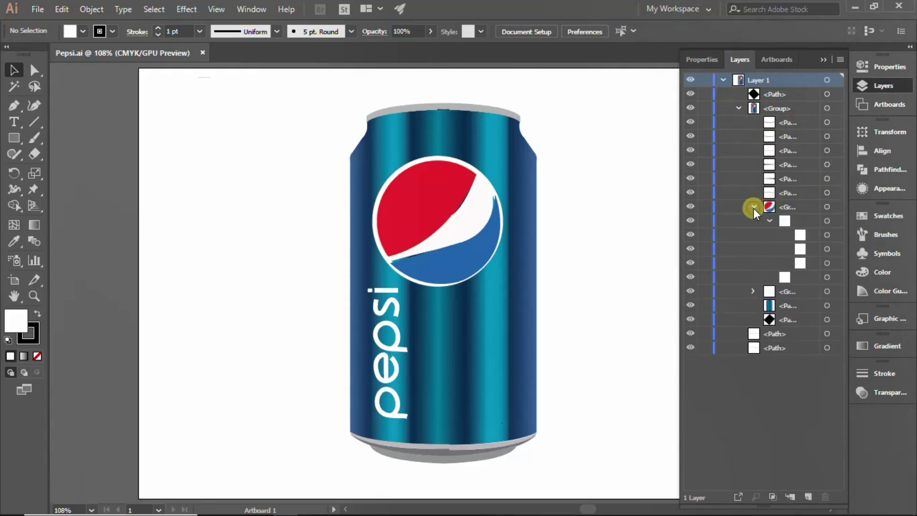
click(770, 220)
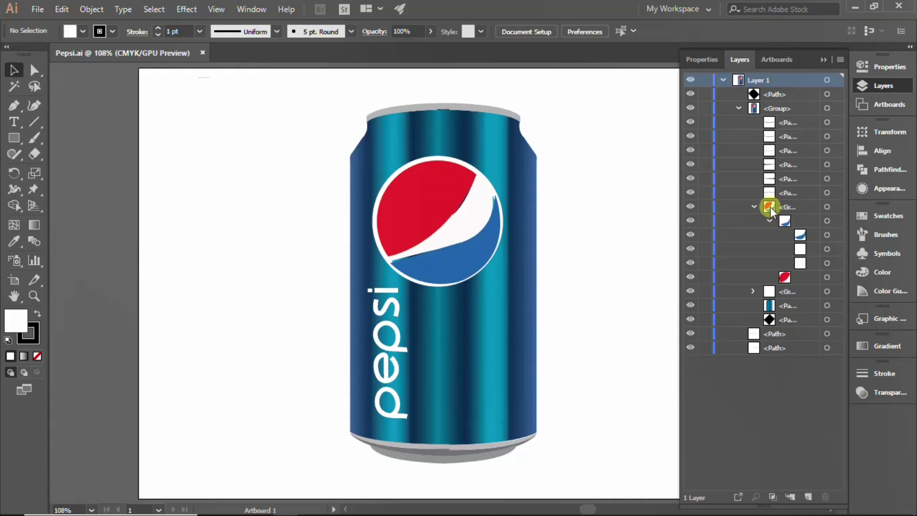
click(753, 207)
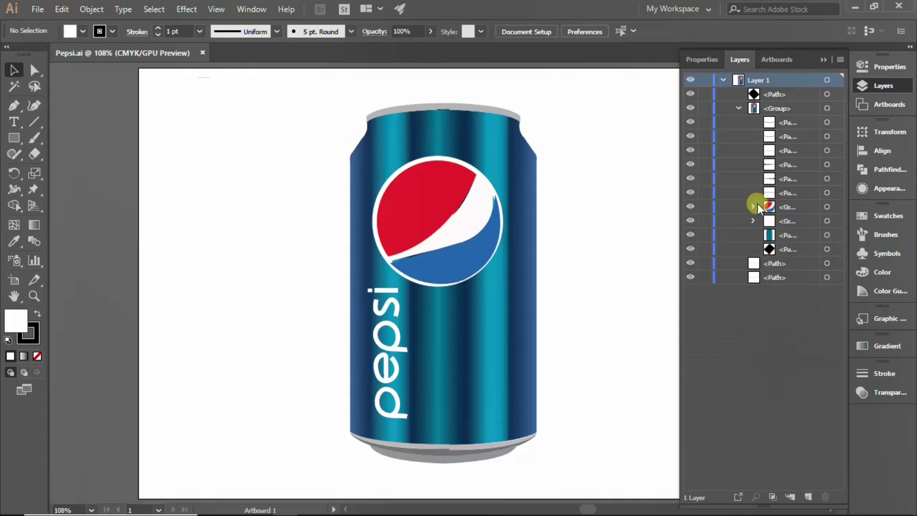
click(771, 206)
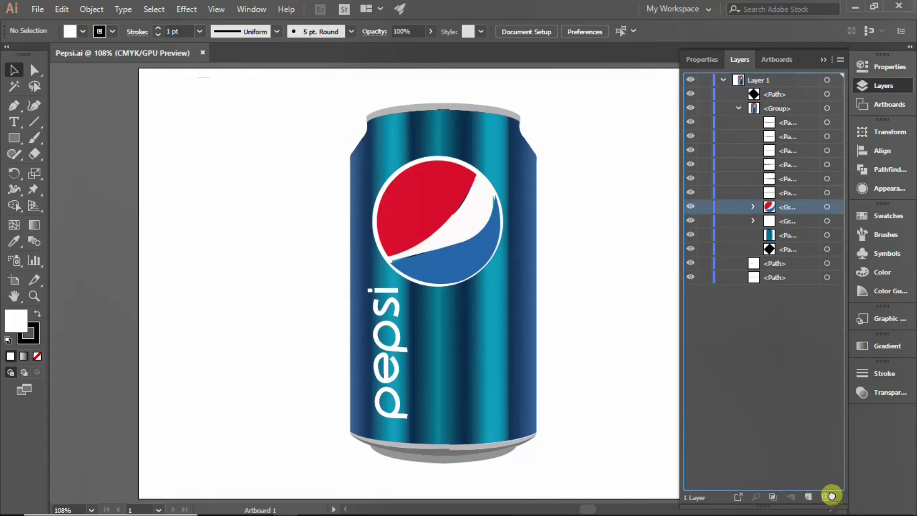
click(829, 497)
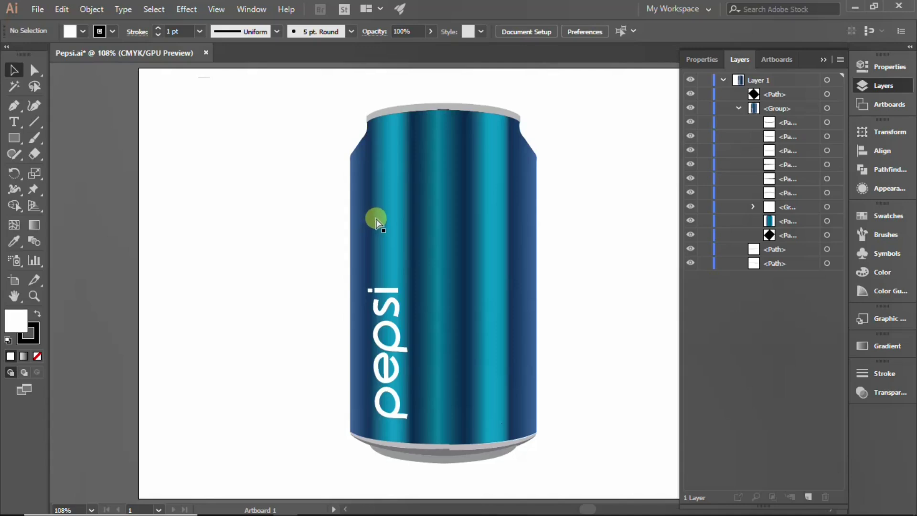
key(ctrl+s)
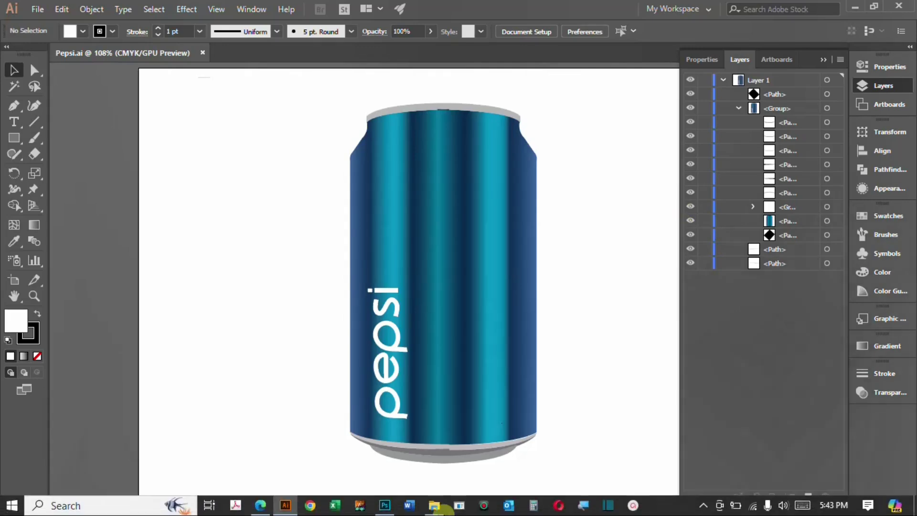
mouse_move(434, 506)
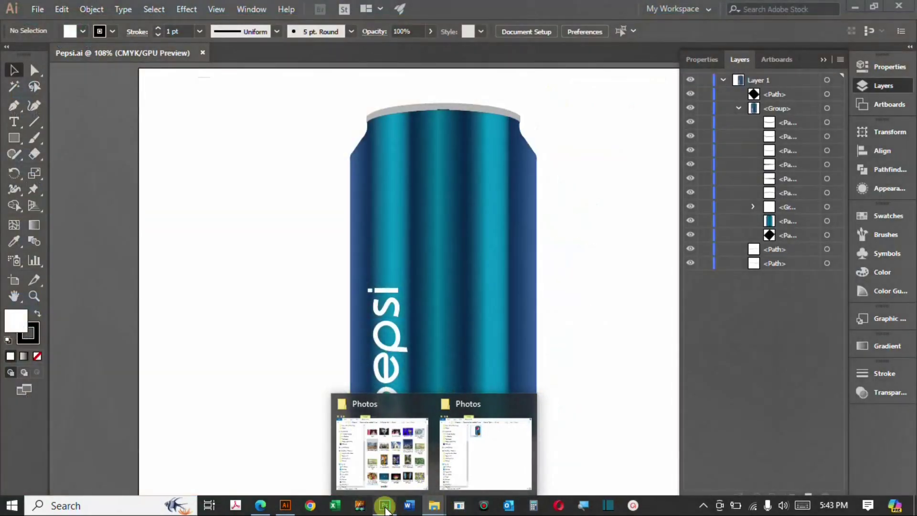
- Return to Photoshop and hide the updated Pepsi layer to reveal photo 1
click(385, 506)
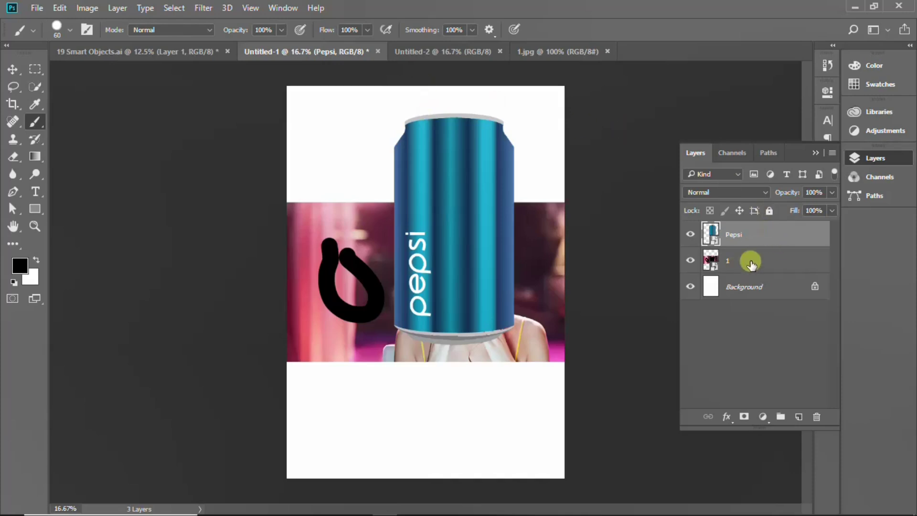
click(690, 234)
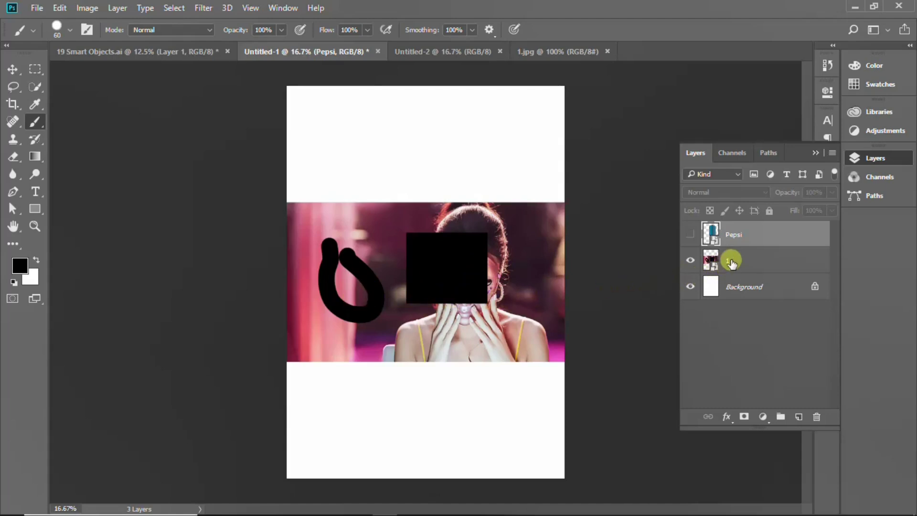
- Make the Pepsi can layer visible again
click(690, 234)
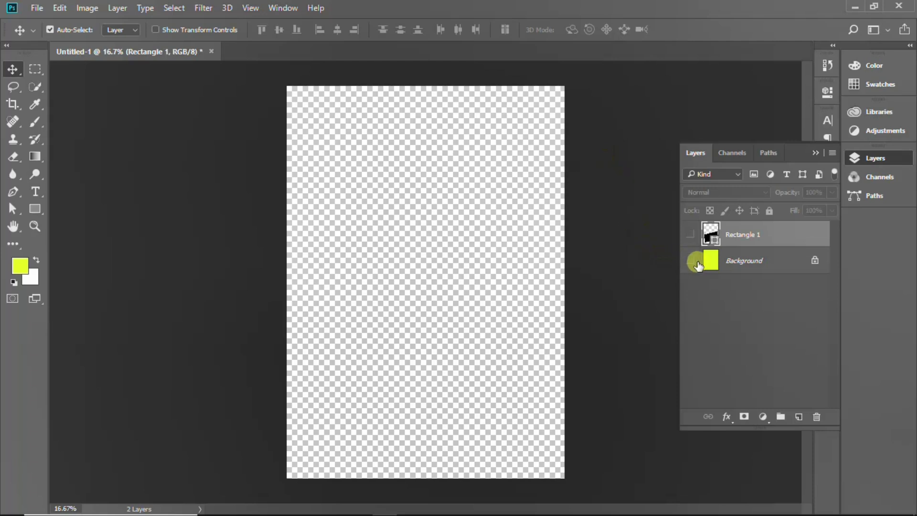
- Show the yellow Background and the slanted black Rectangle 1 layers
click(691, 260)
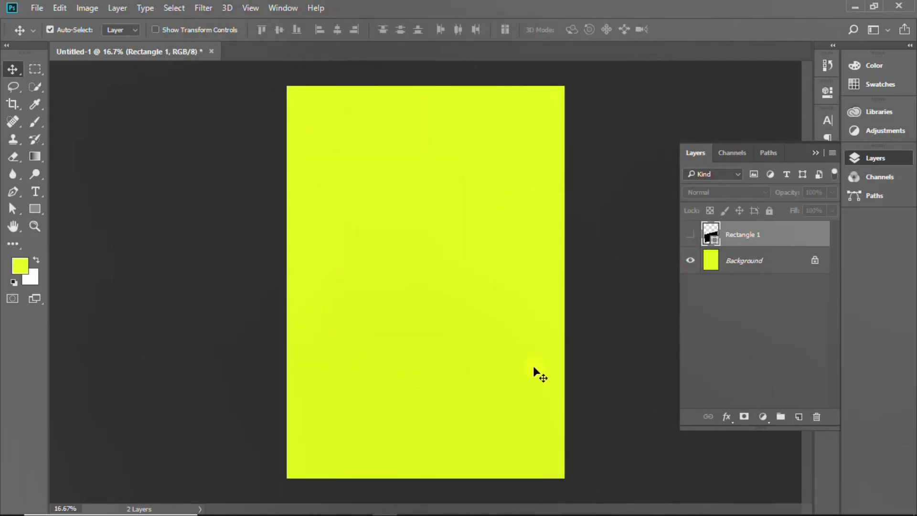
click(690, 234)
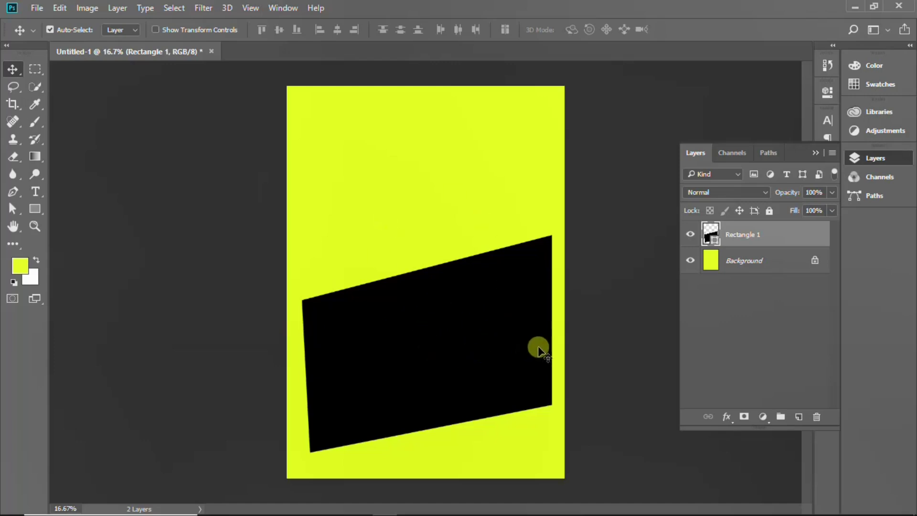
click(37, 8)
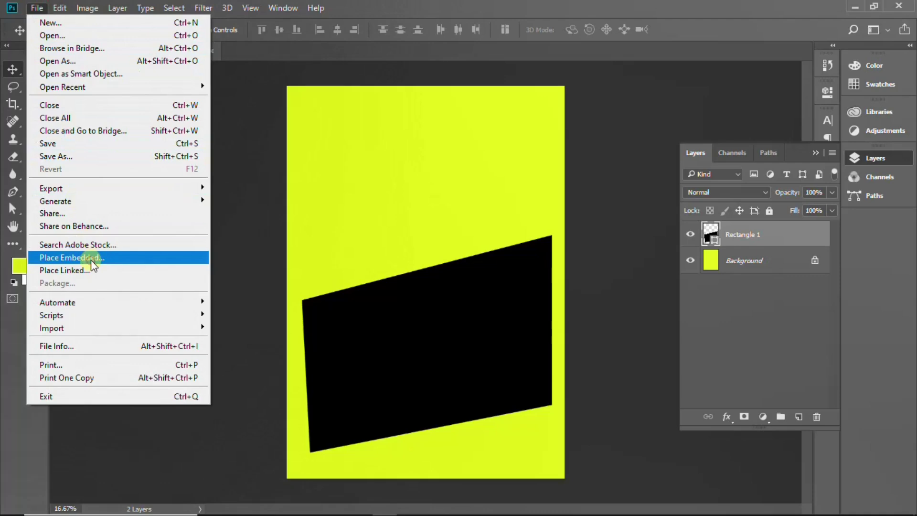
- Place 1.jpg from the Photos folder onto the poster as an embedded layer
click(91, 258)
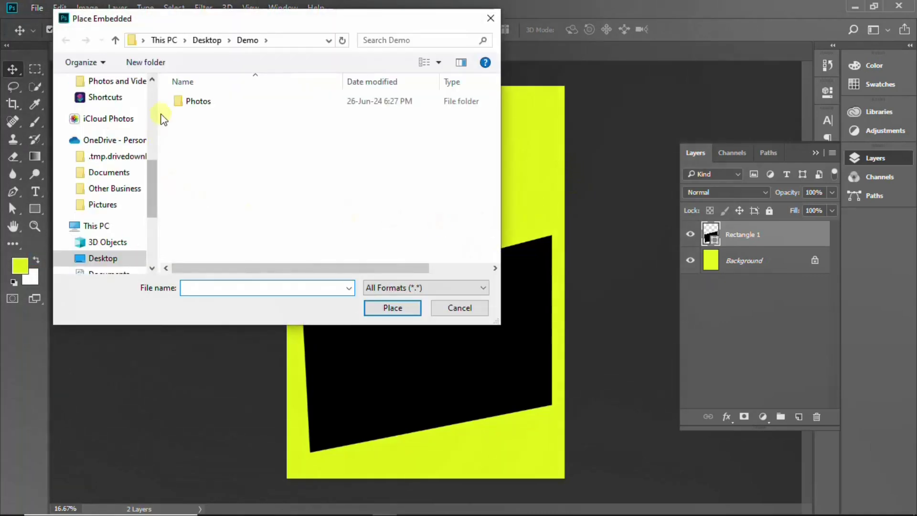
double_click(179, 102)
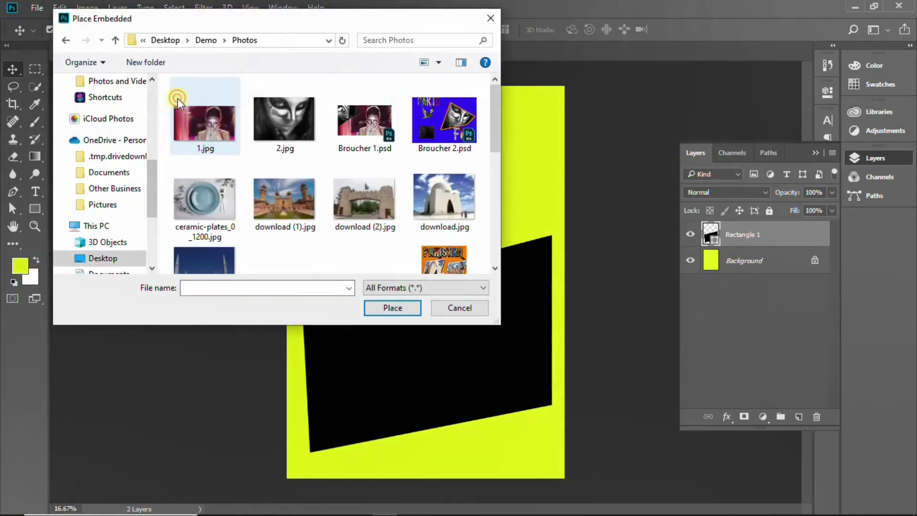
double_click(205, 123)
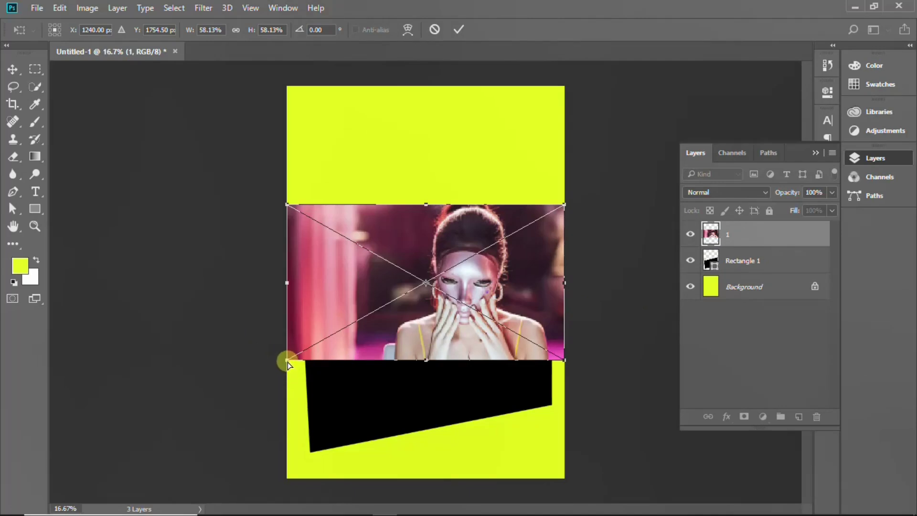
- Distort the photo's four corners onto Rectangle 1's slanted edges, lessening the top-right skew, and commit
drag(287, 364, 312, 455)
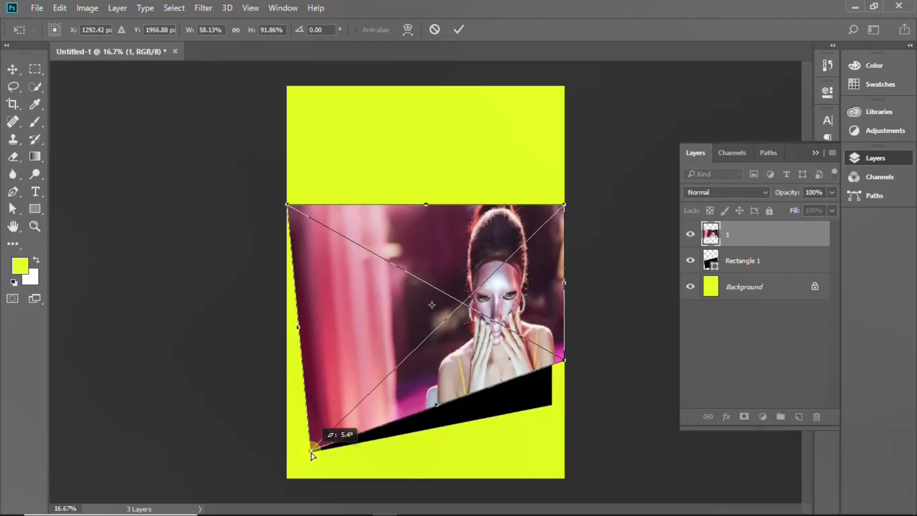
drag(312, 455, 310, 453)
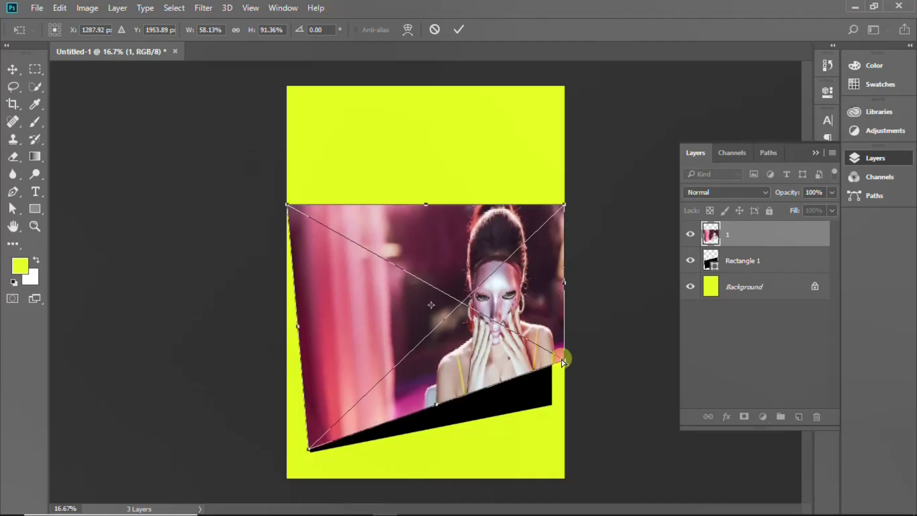
drag(566, 359, 553, 409)
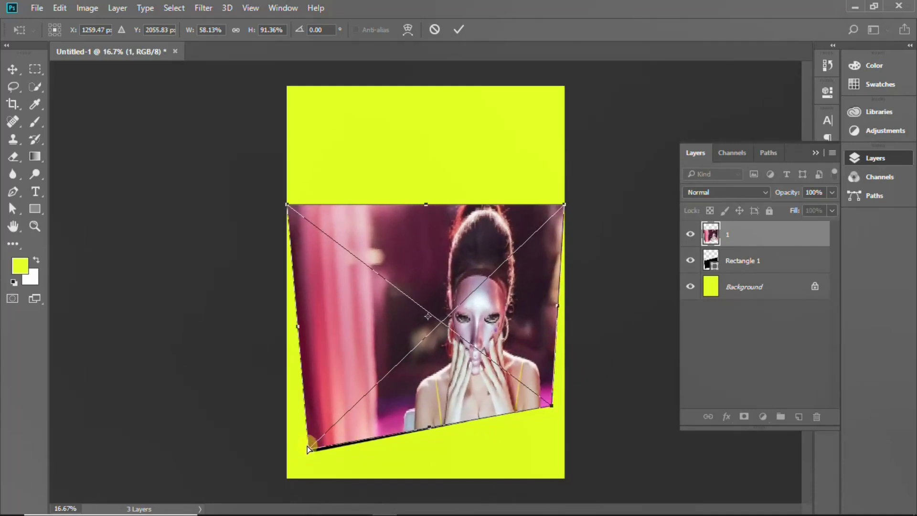
drag(310, 450, 310, 453)
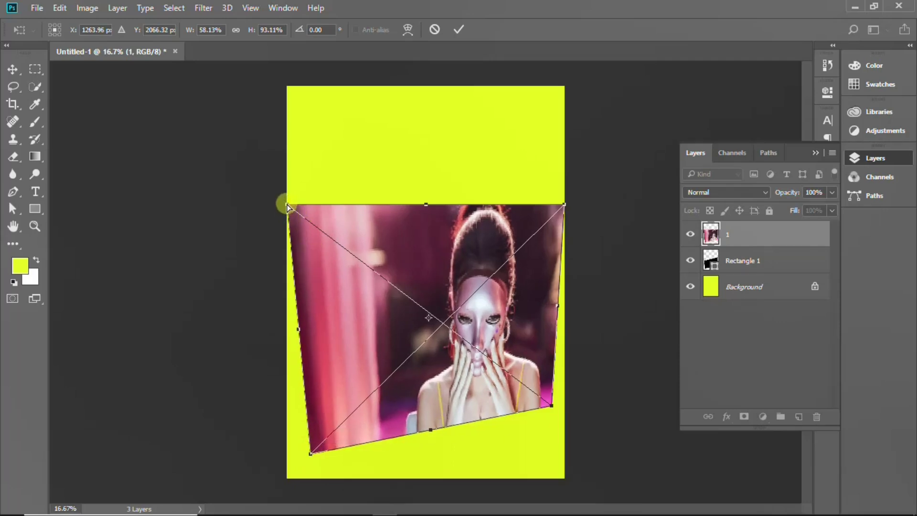
drag(287, 206, 301, 301)
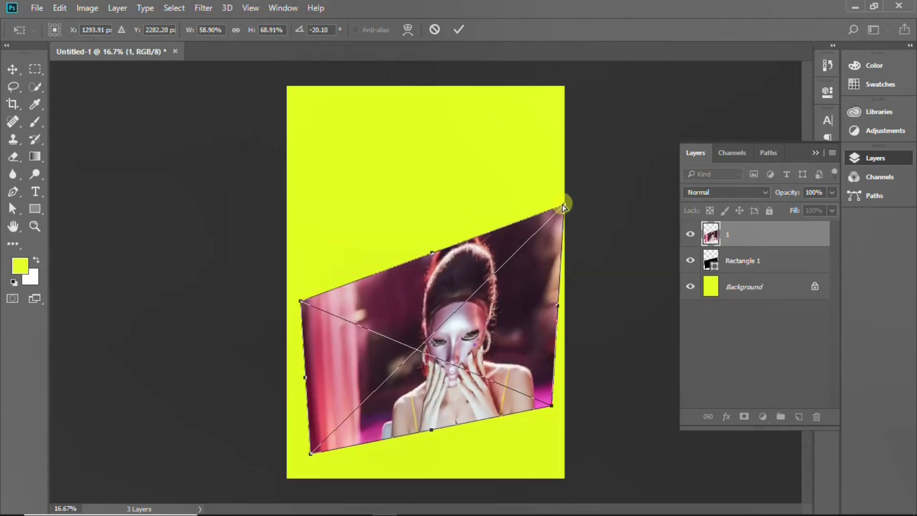
drag(562, 206, 550, 238)
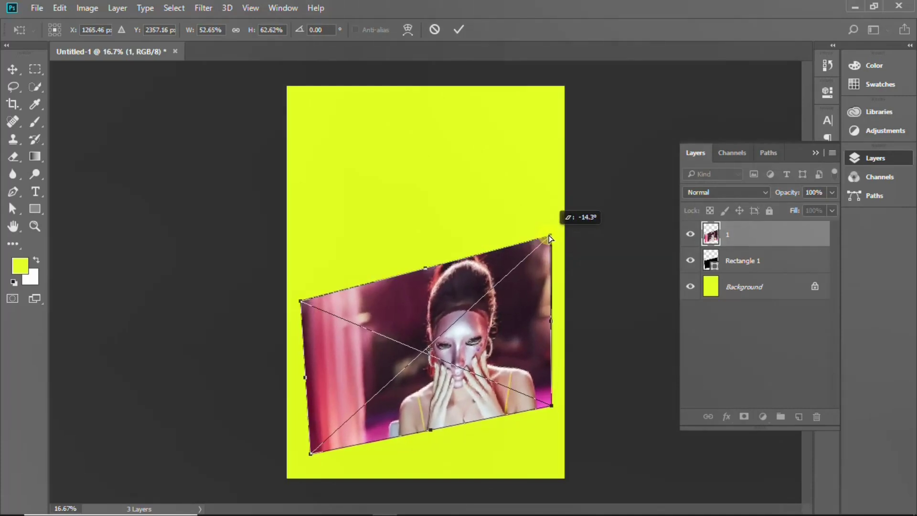
drag(550, 239, 552, 234)
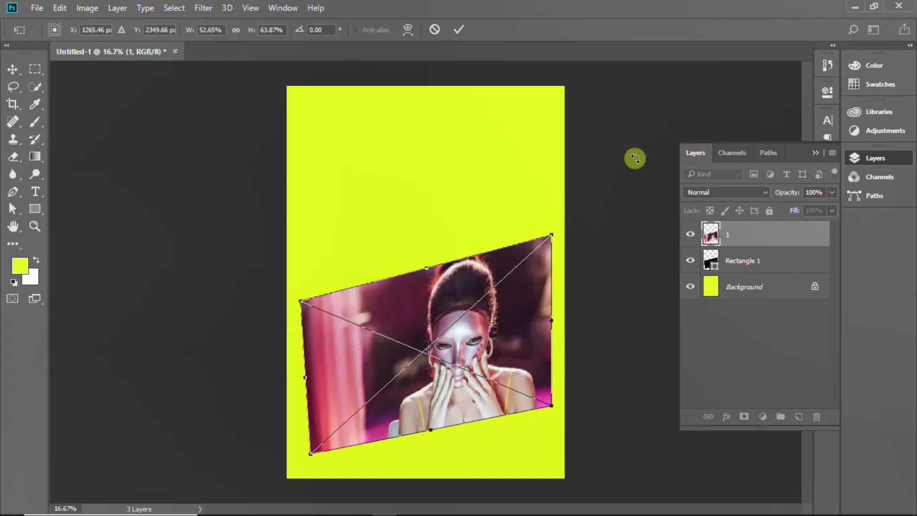
key(Return)
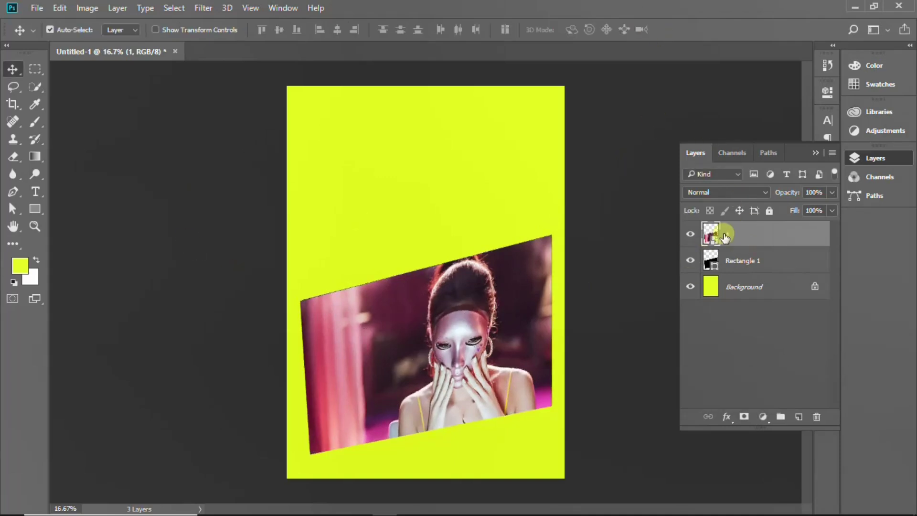
- Save the smart object's photo contents as 1.jpg in Desktop\Demo with default JPEG options
double_click(710, 234)
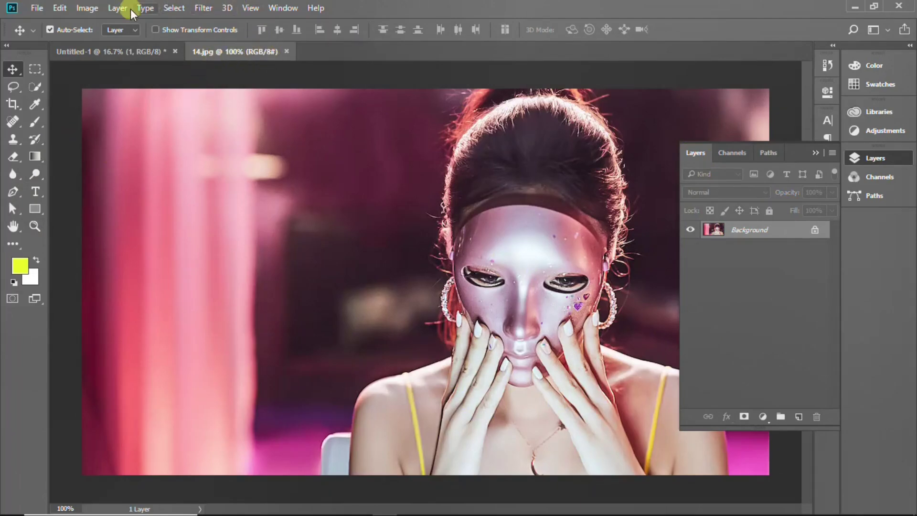
click(38, 8)
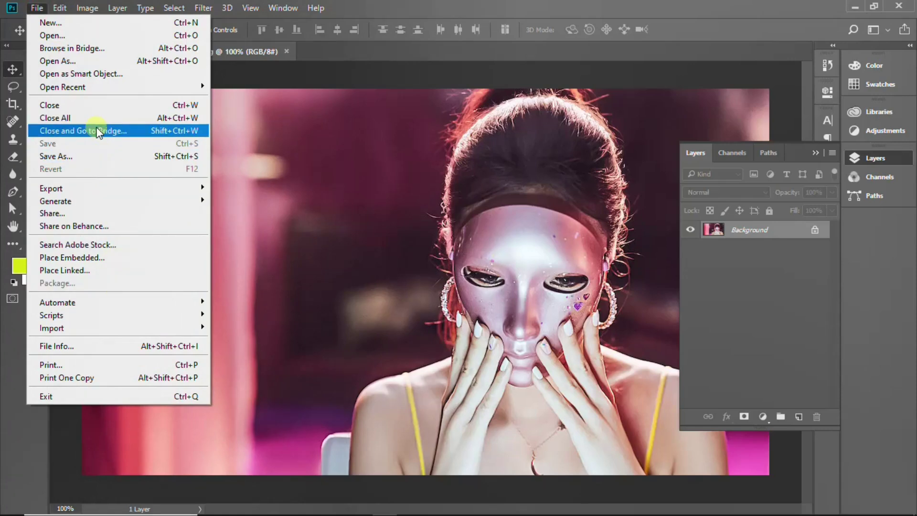
click(89, 157)
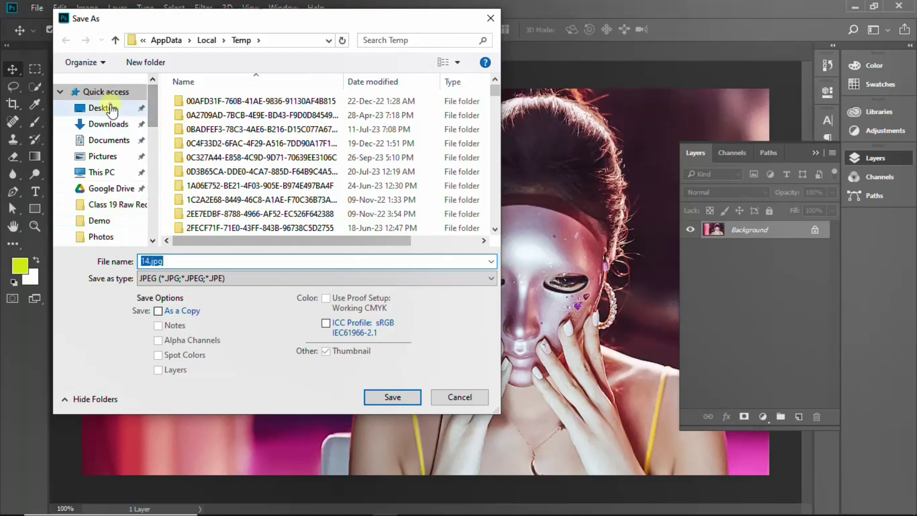
click(112, 108)
double_click(203, 110)
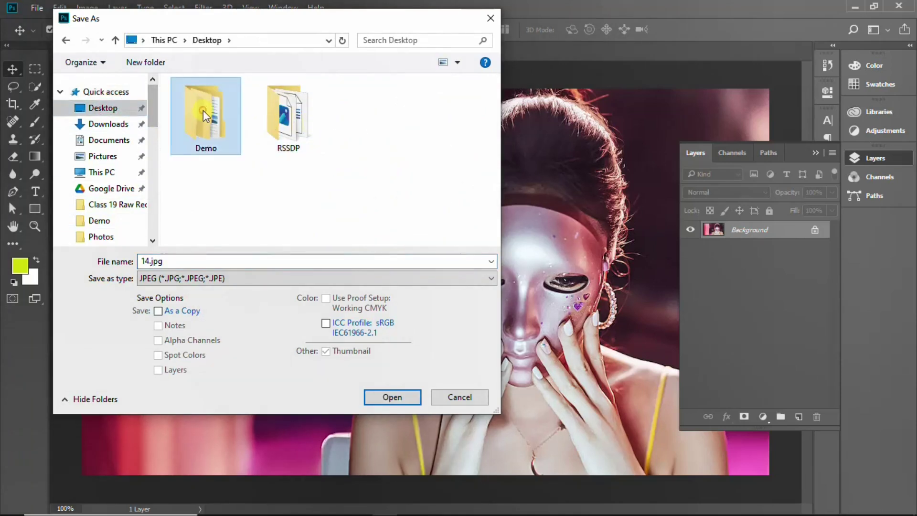
click(142, 263)
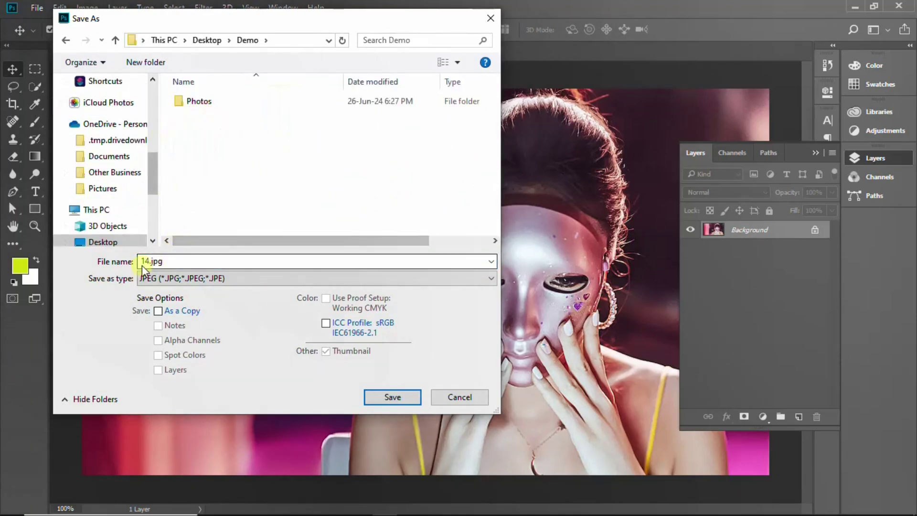
double_click(142, 264)
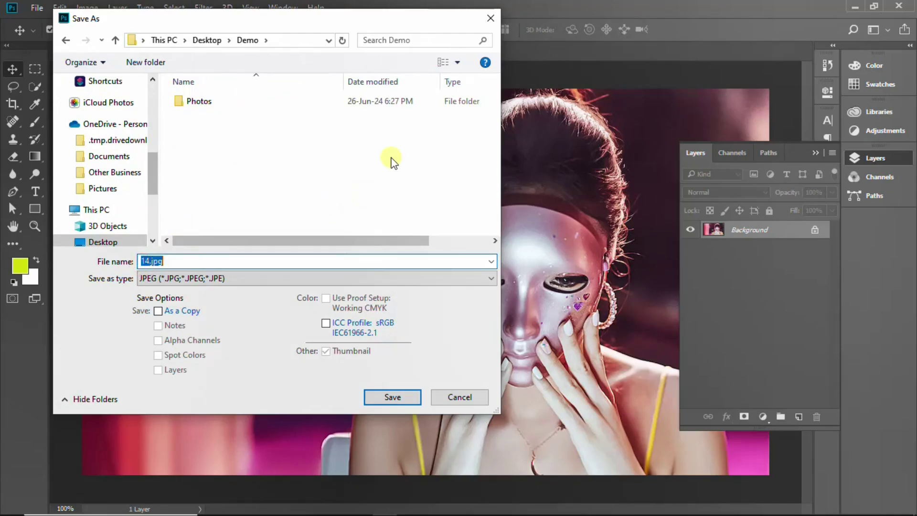
text(1)
click(396, 399)
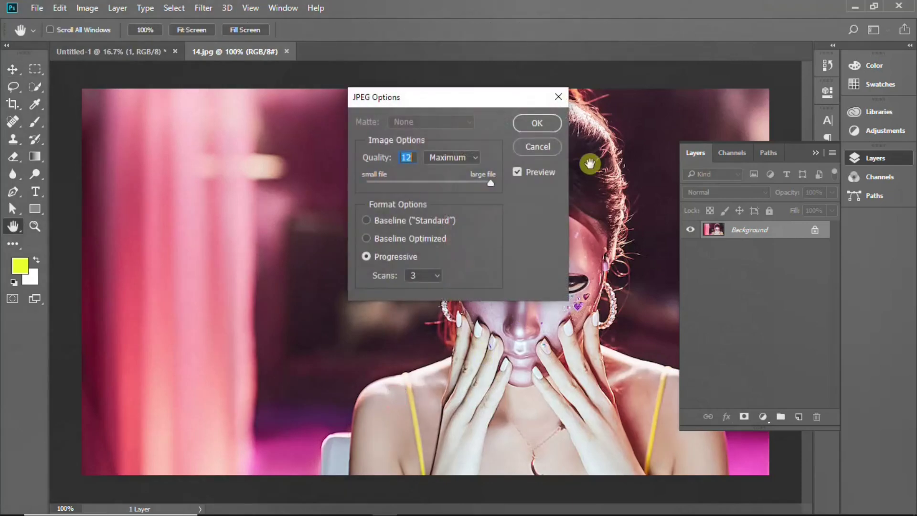
click(536, 124)
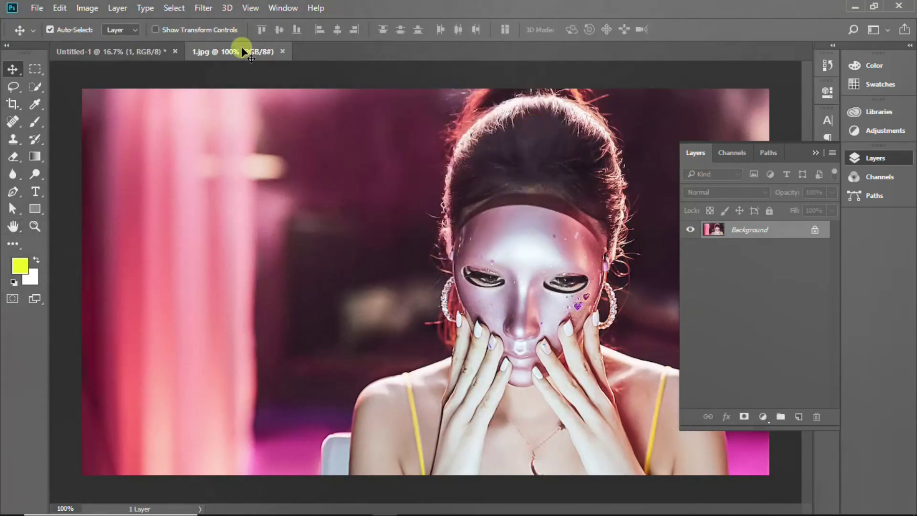
- Close 1.jpg, reopen the smart object's contents and bring up Place Embedded
click(283, 51)
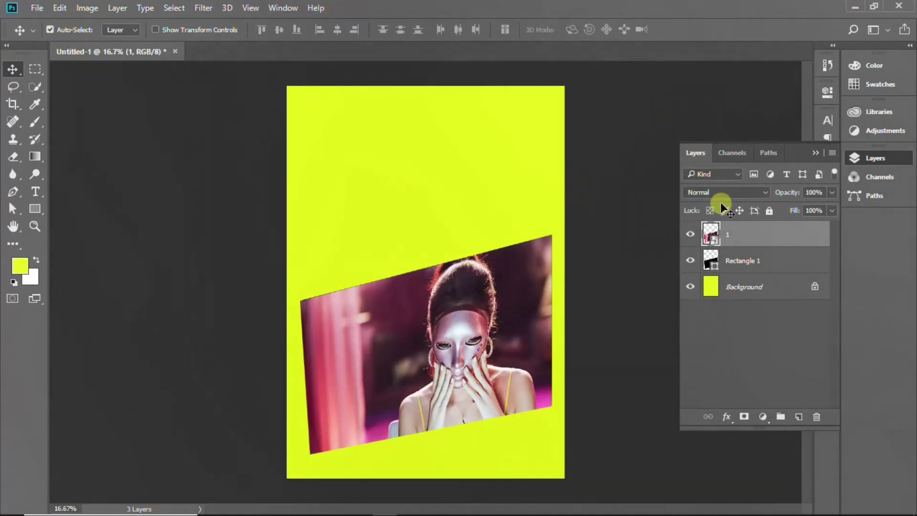
double_click(708, 234)
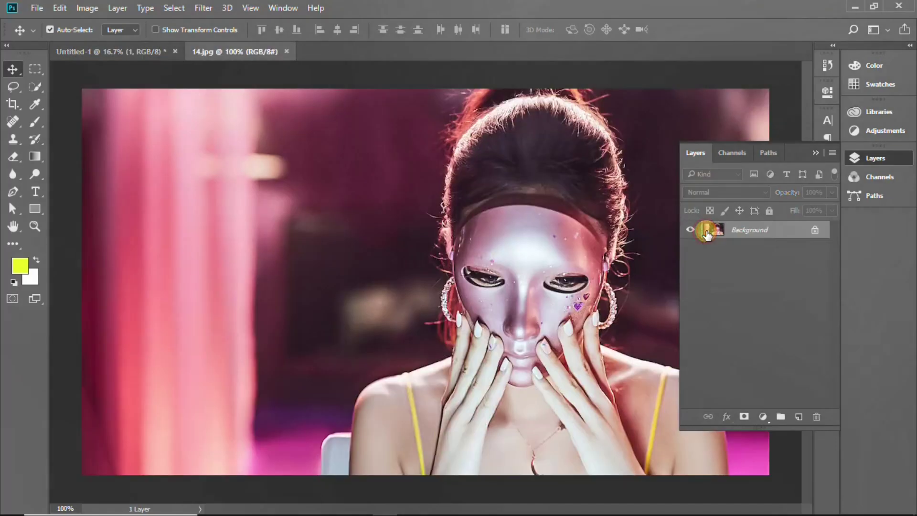
click(37, 8)
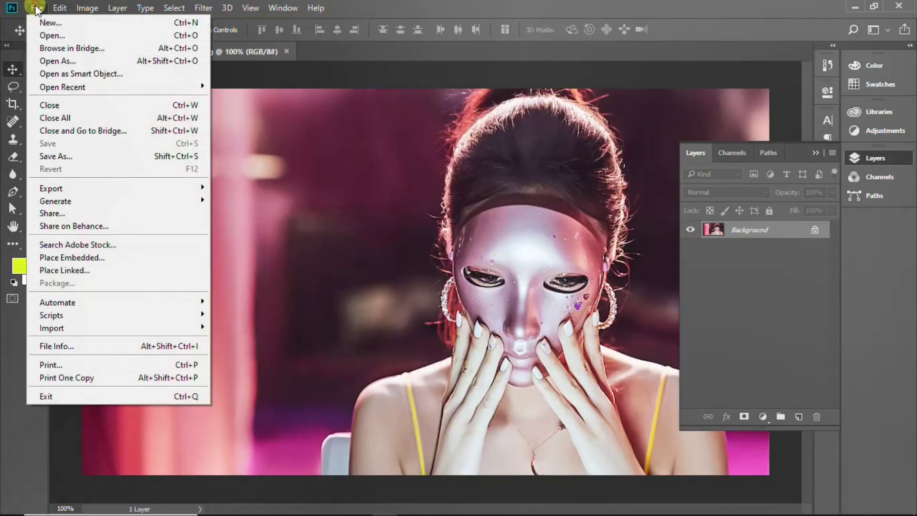
click(114, 258)
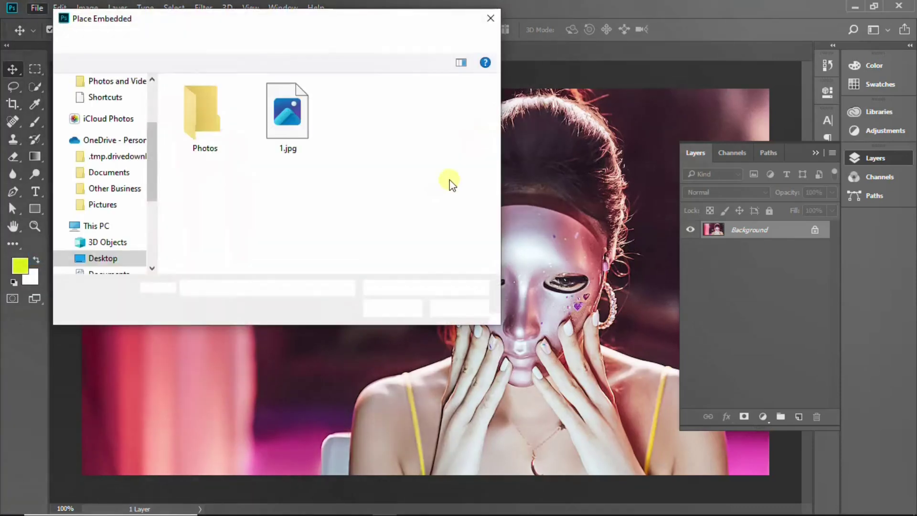
- Place 2.jpg from the Photos folder and stretch it to the full canvas width
double_click(197, 107)
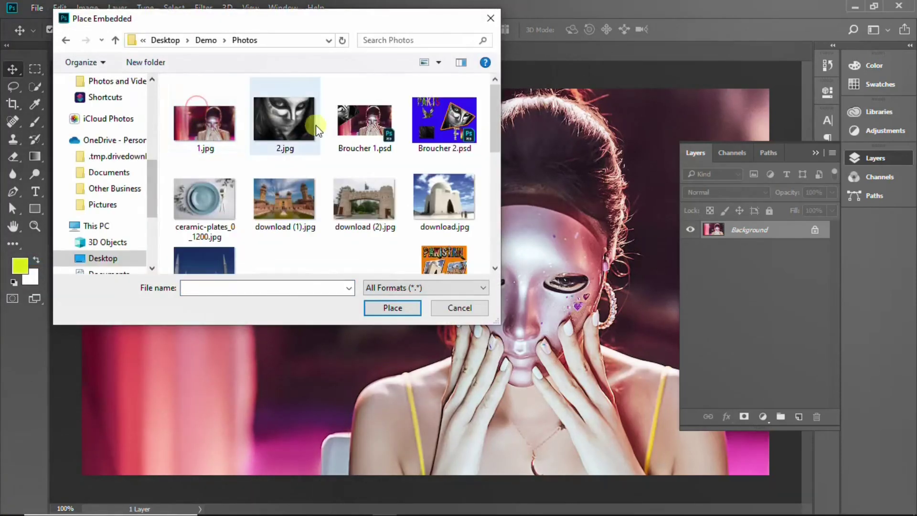
double_click(296, 113)
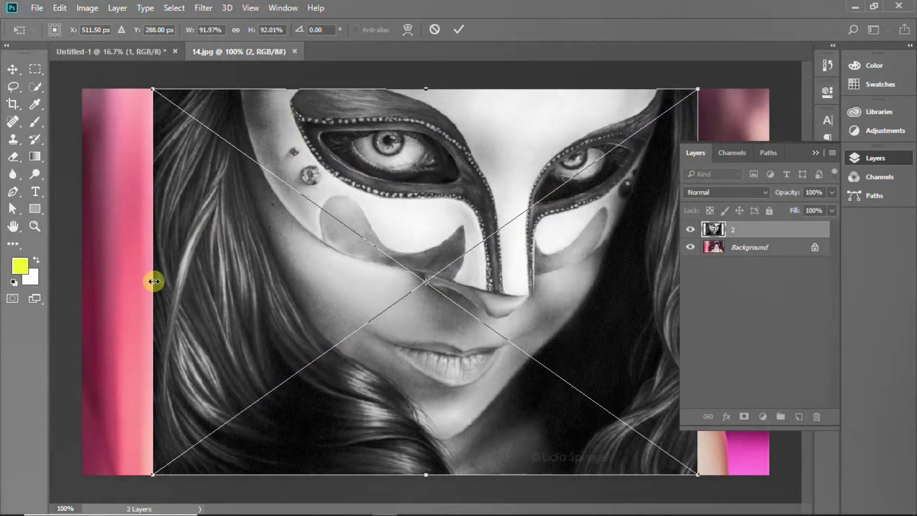
drag(153, 281, 83, 268)
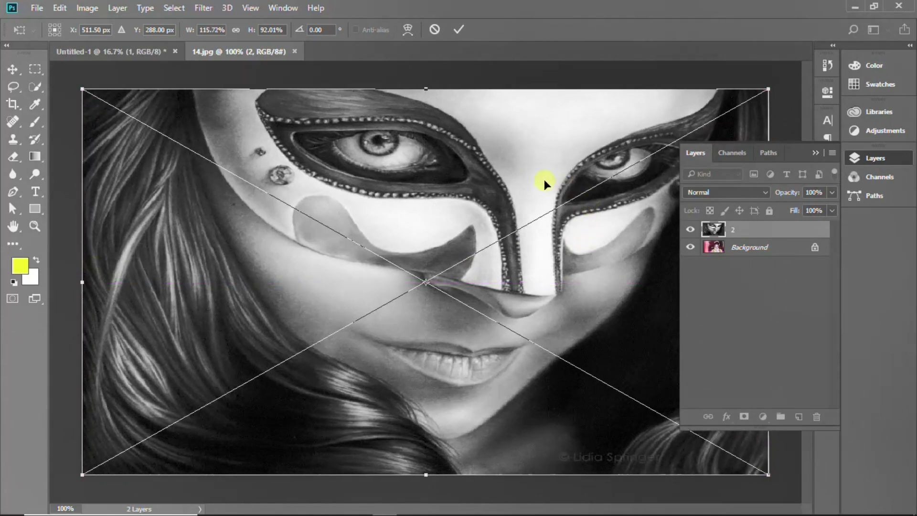
key(Return)
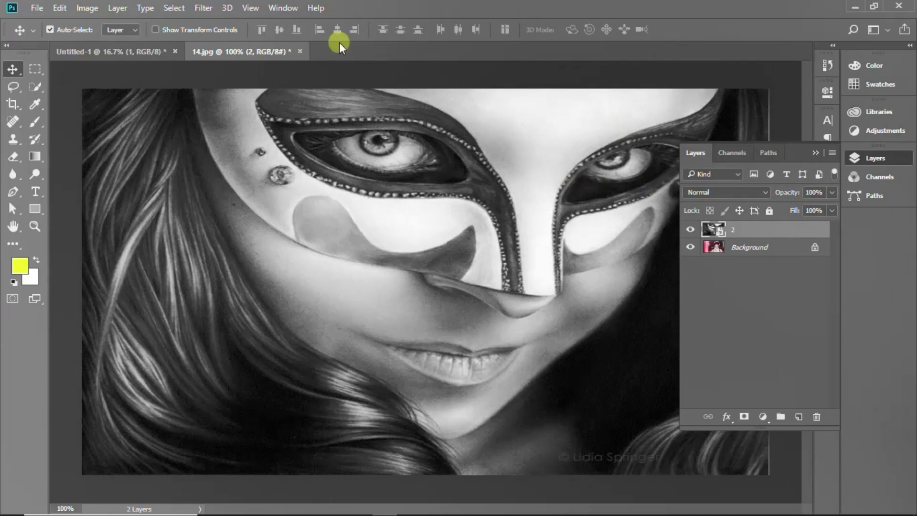
- Save the edited contents as 2.psd in Desktop\Demo with Maximize Compatibility, then close it
click(300, 51)
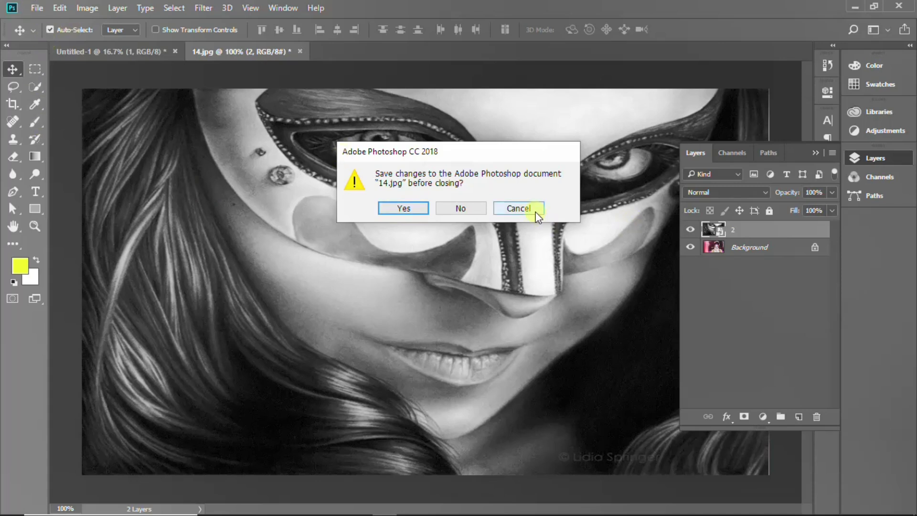
click(518, 208)
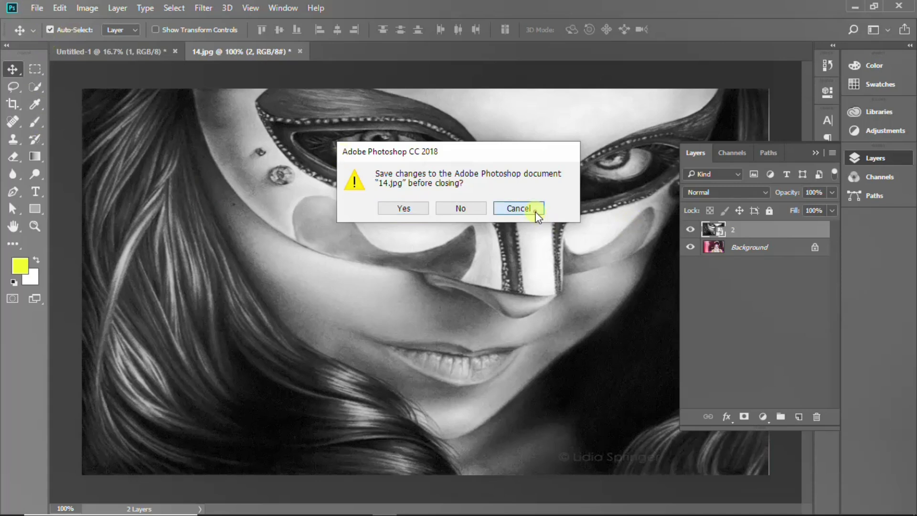
click(38, 9)
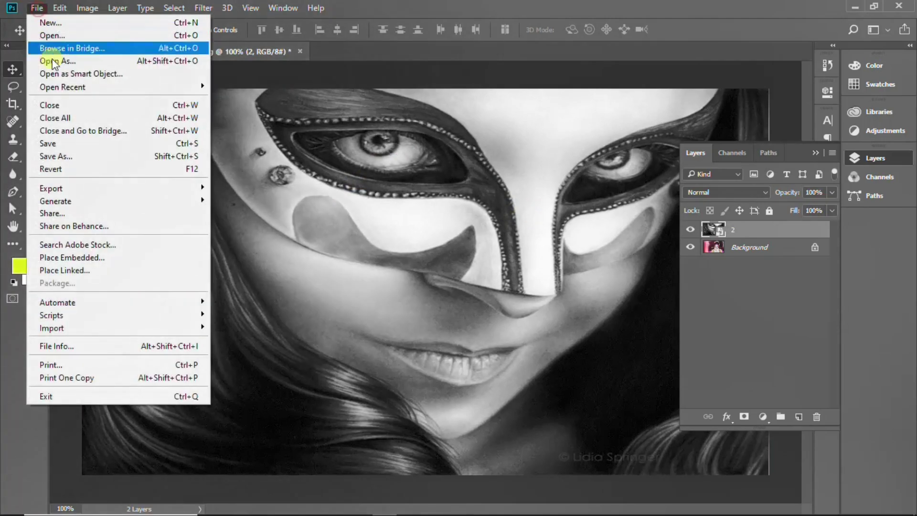
click(61, 154)
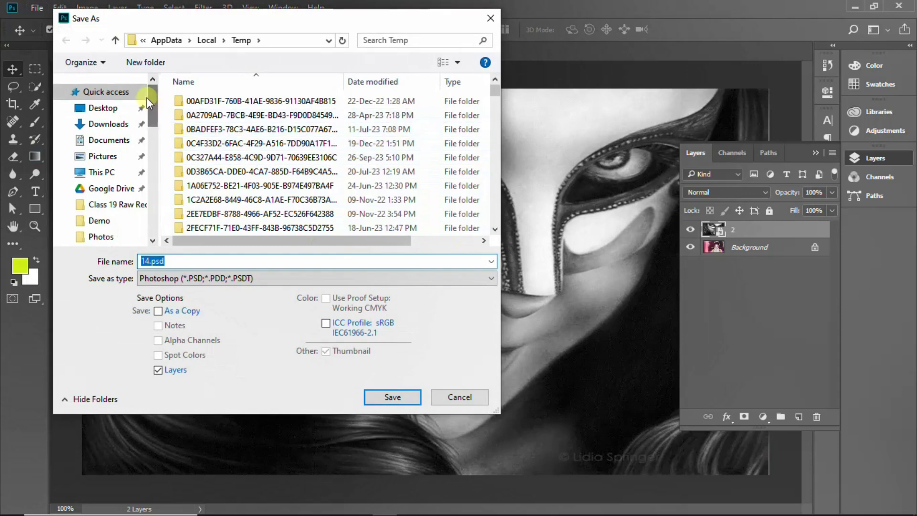
click(115, 108)
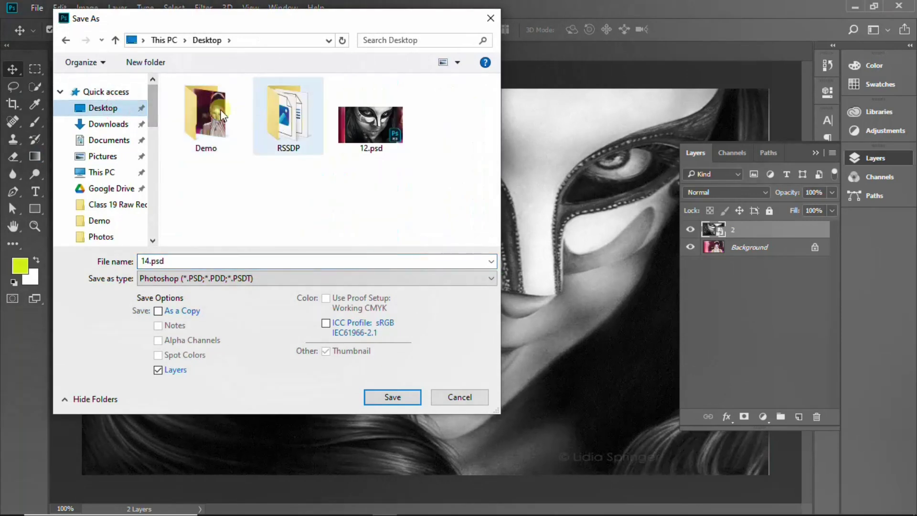
double_click(210, 110)
click(144, 262)
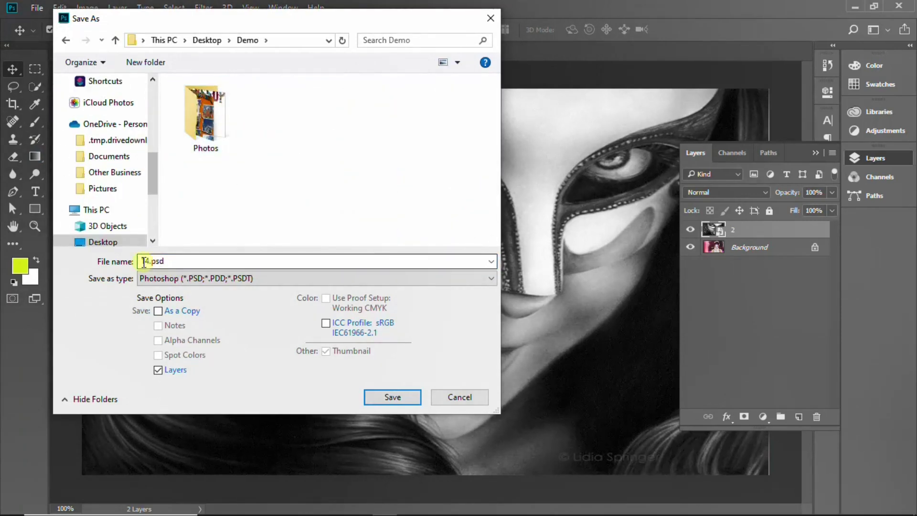
triple_click(144, 262)
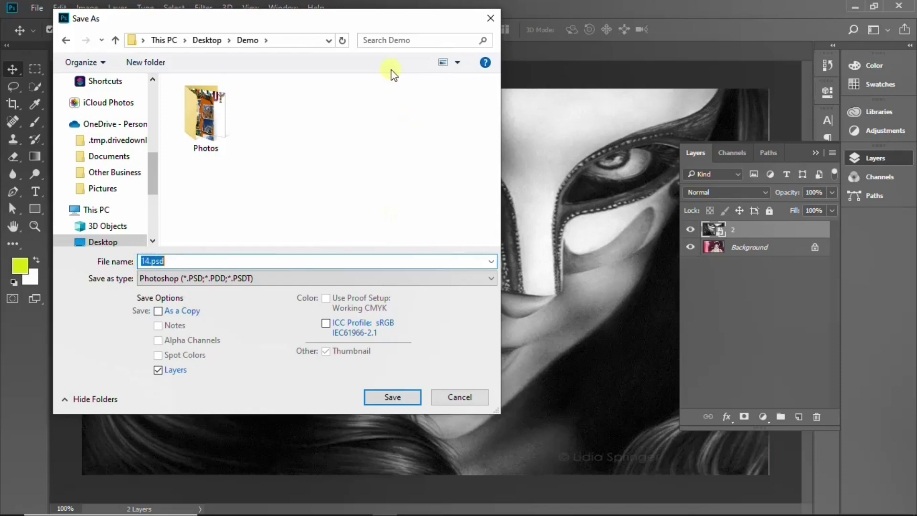
text(2)
click(394, 396)
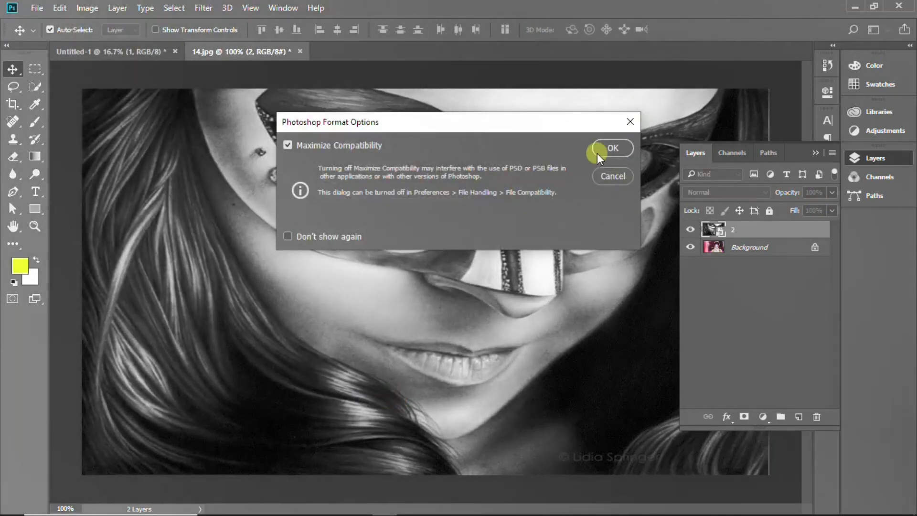
click(609, 146)
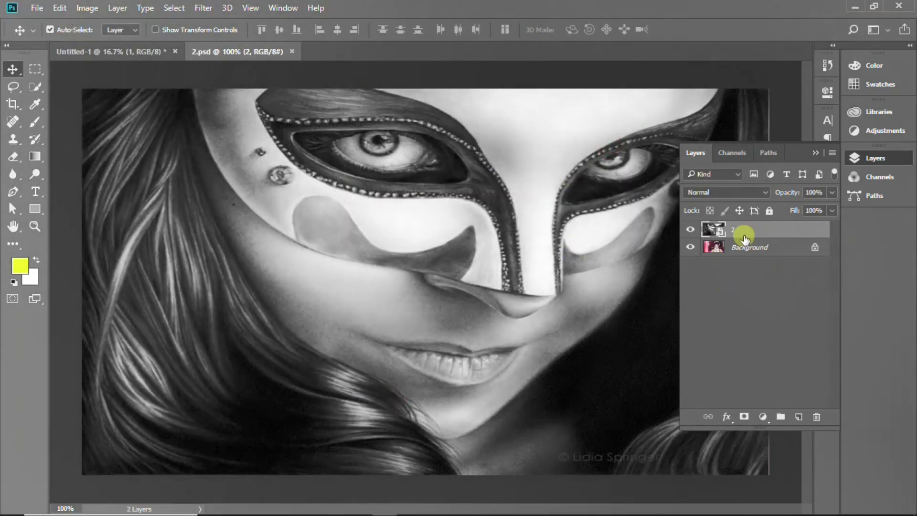
click(292, 52)
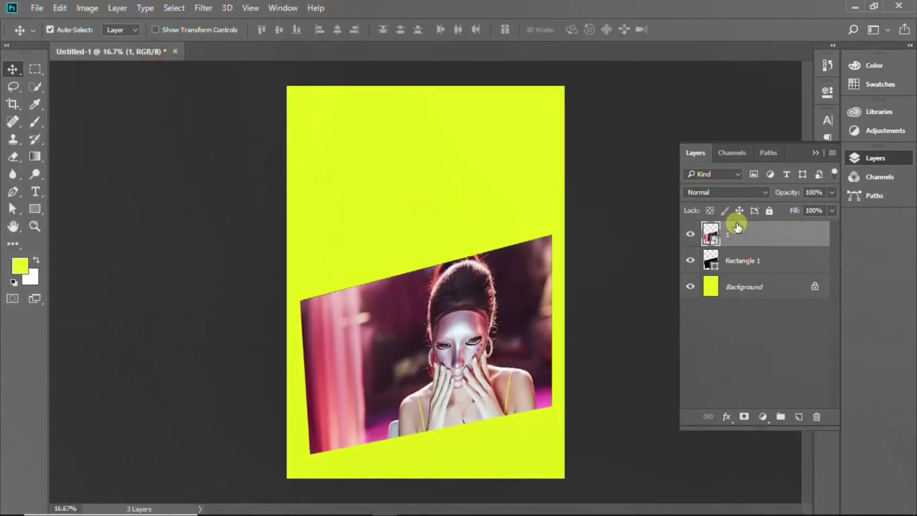
- Embed the ceramic-plates image from Photos into the smart object, widened to cover the canvas
double_click(711, 235)
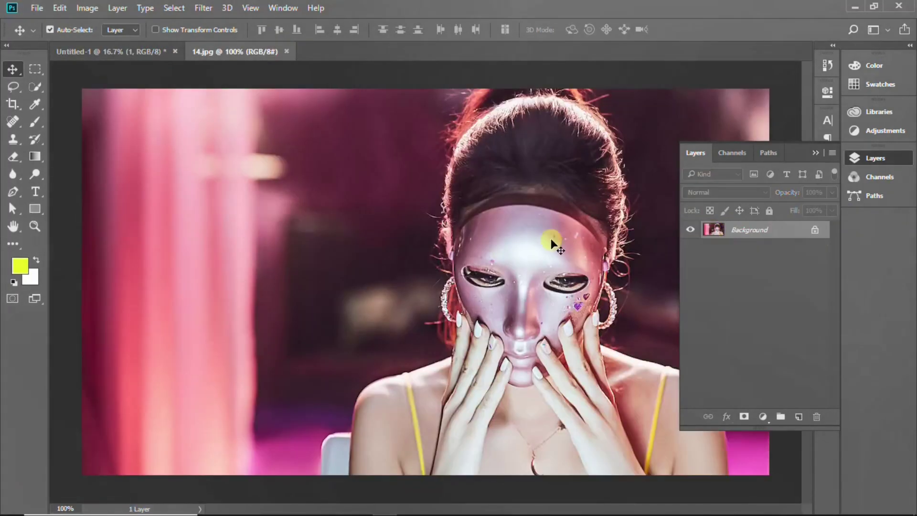
click(37, 7)
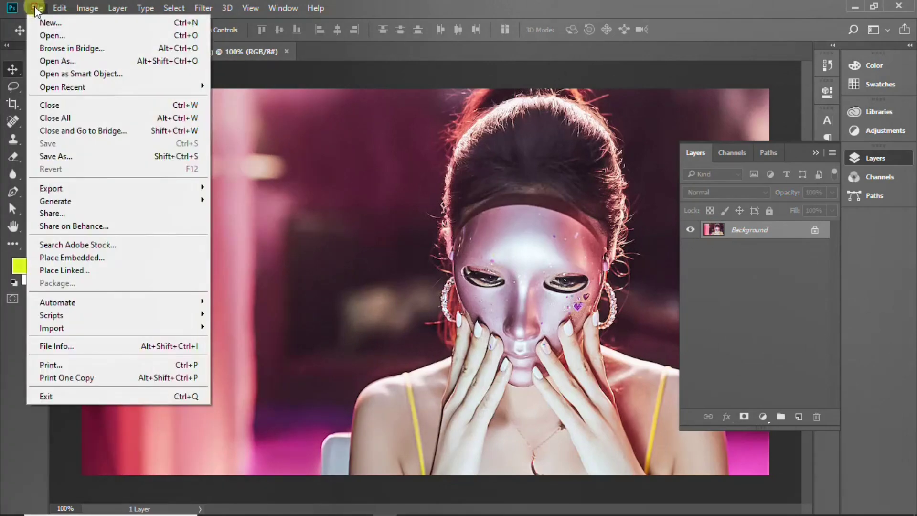
click(117, 256)
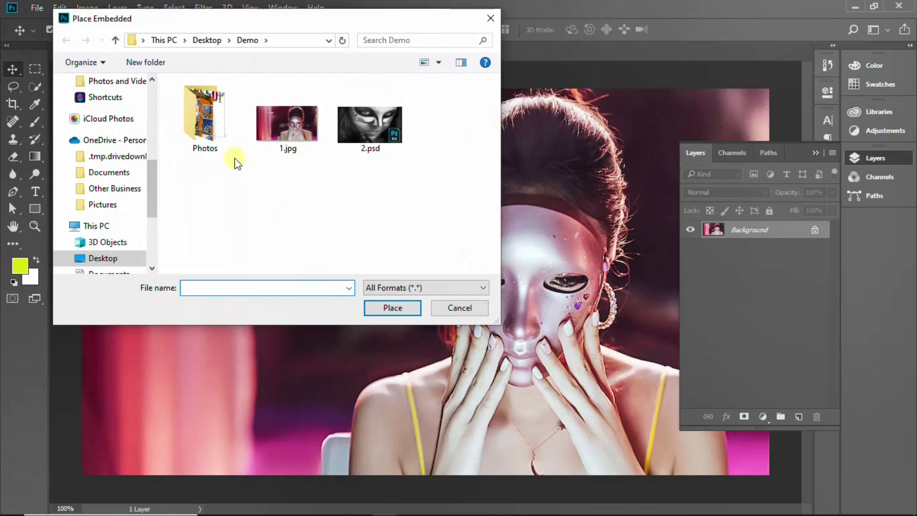
double_click(232, 154)
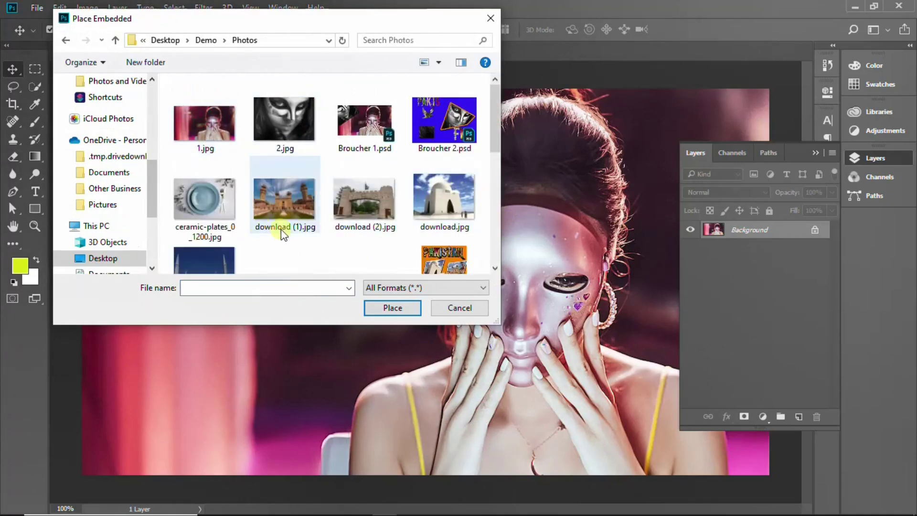
double_click(229, 197)
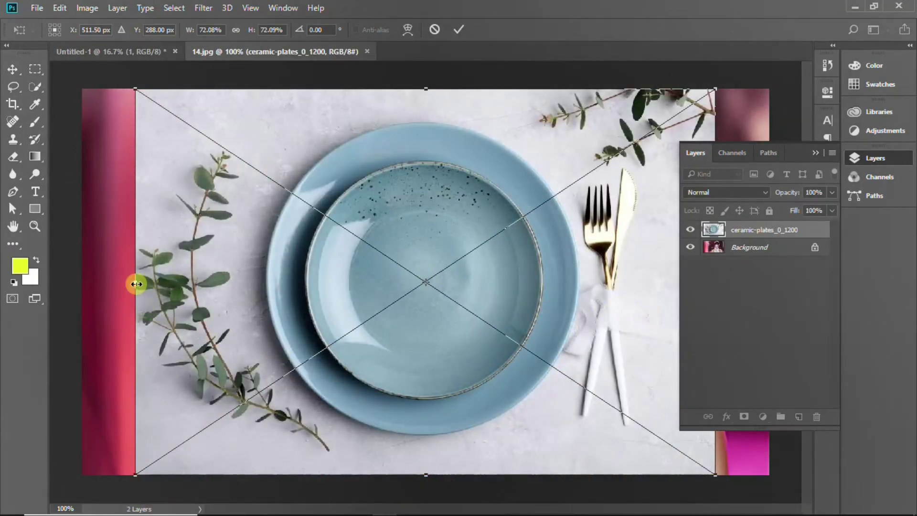
drag(135, 284, 84, 286)
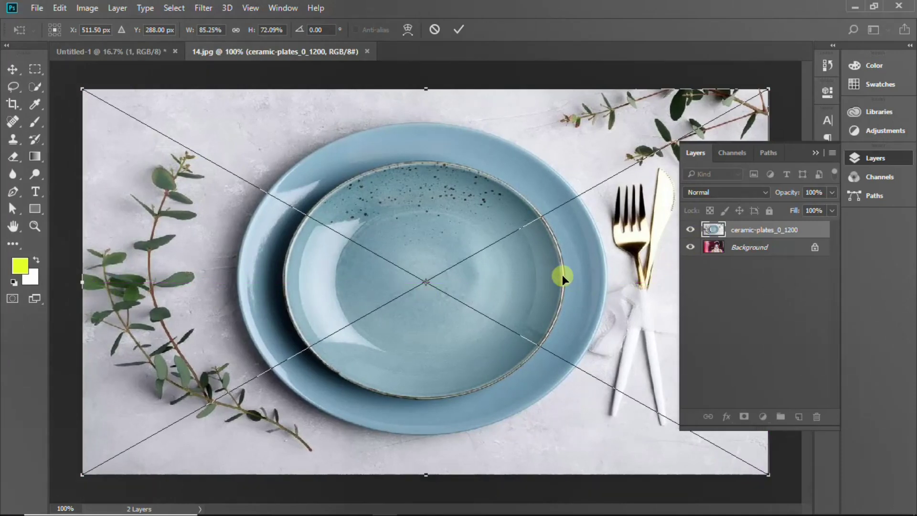
key(Return)
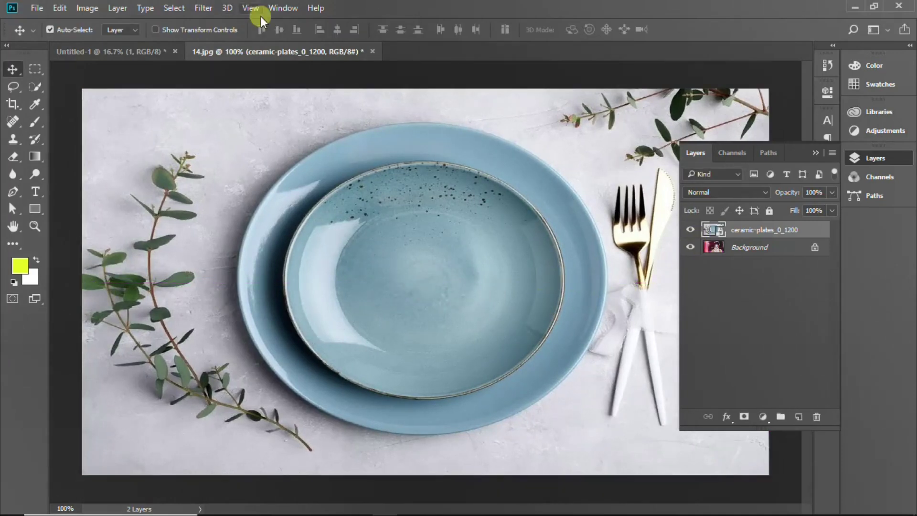
- Save the plate version as 3.psd in Desktop\Demo with default format options and close it
click(373, 51)
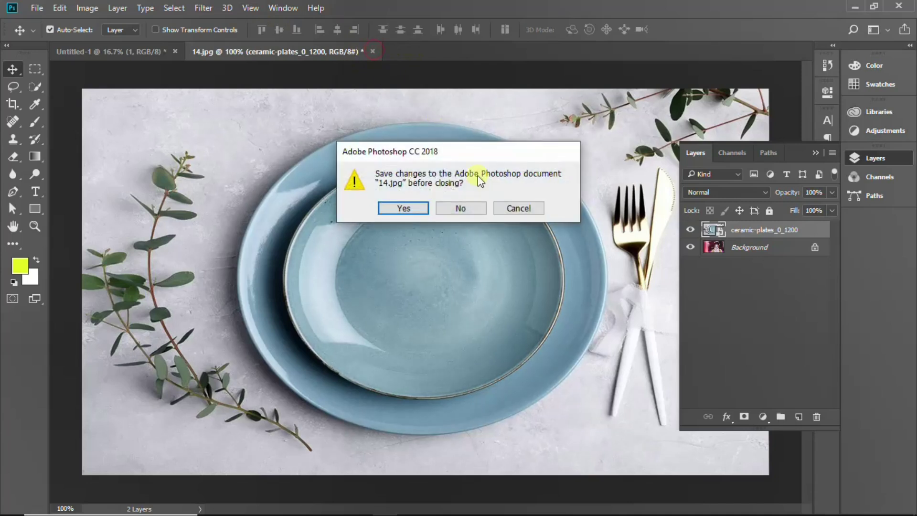
click(397, 208)
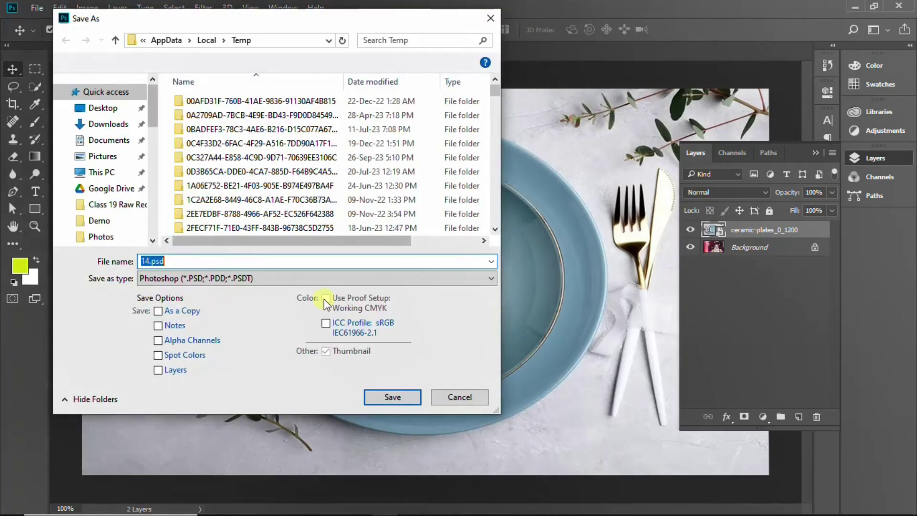
click(109, 108)
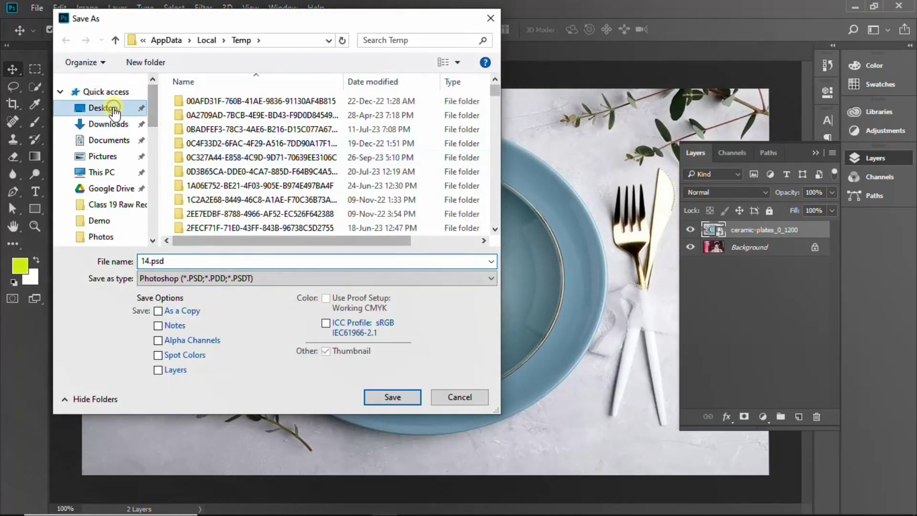
double_click(215, 108)
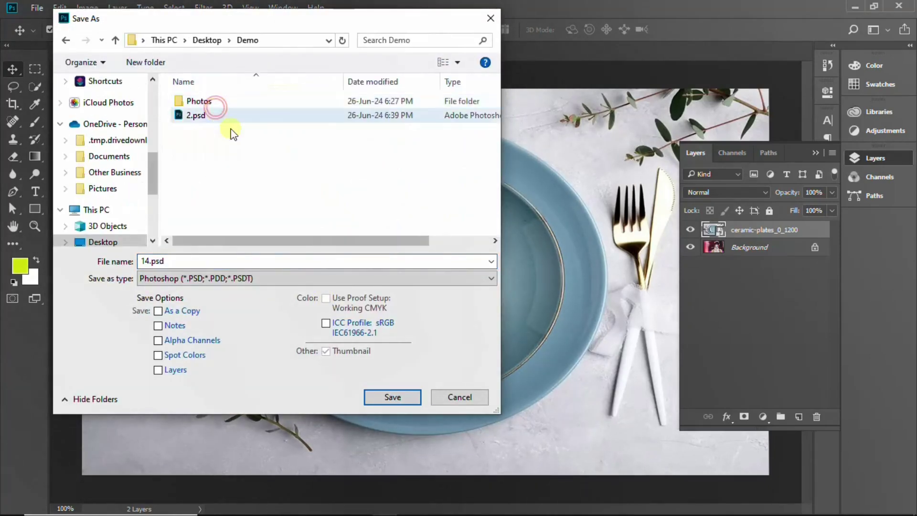
double_click(148, 261)
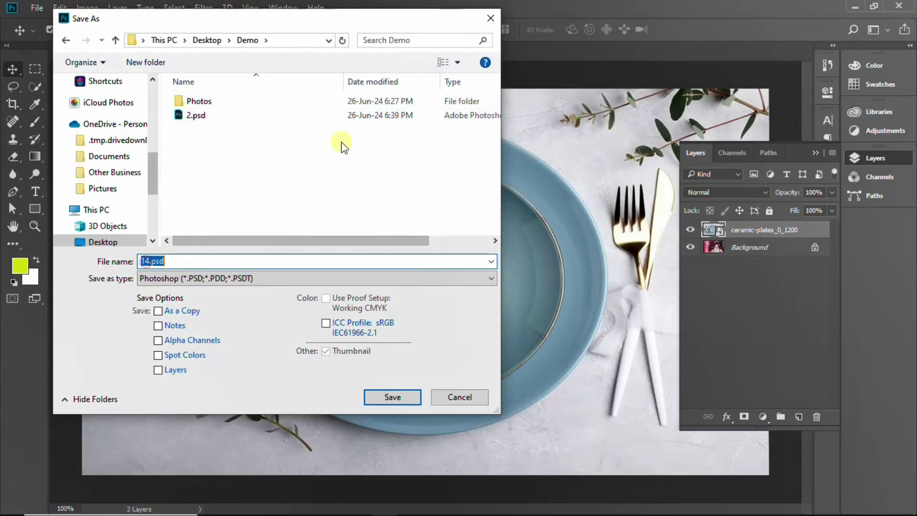
text(3)
key(Return)
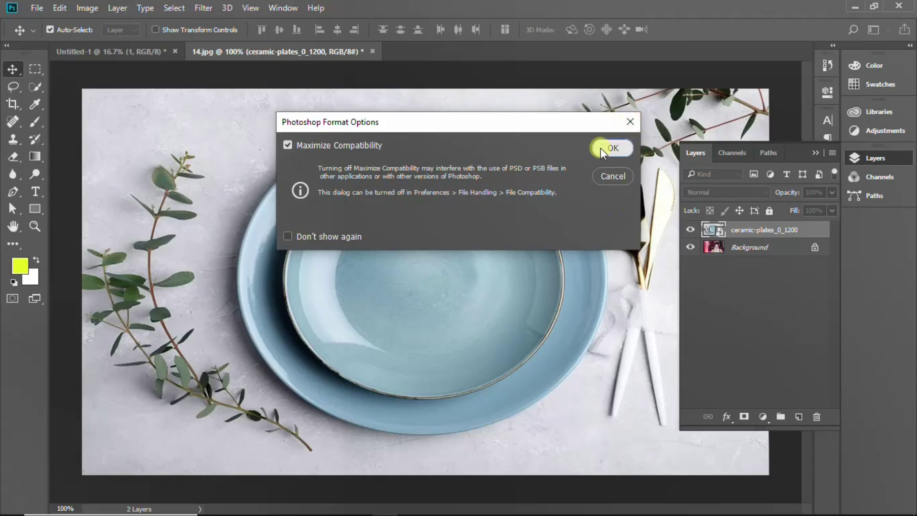
click(602, 147)
key(ctrl+w)
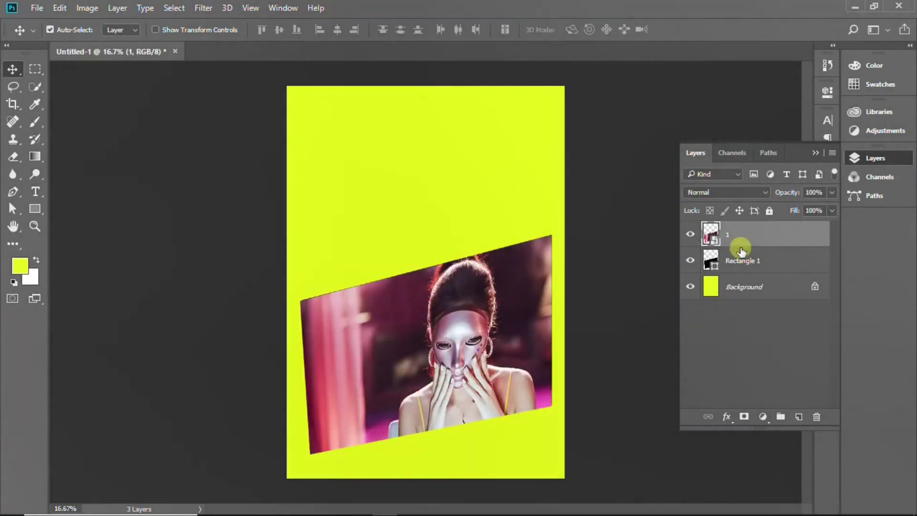
- Relink the poster's layer 1 smart object to 2.psd from the Demo folder
click(642, 185)
right_click(772, 235)
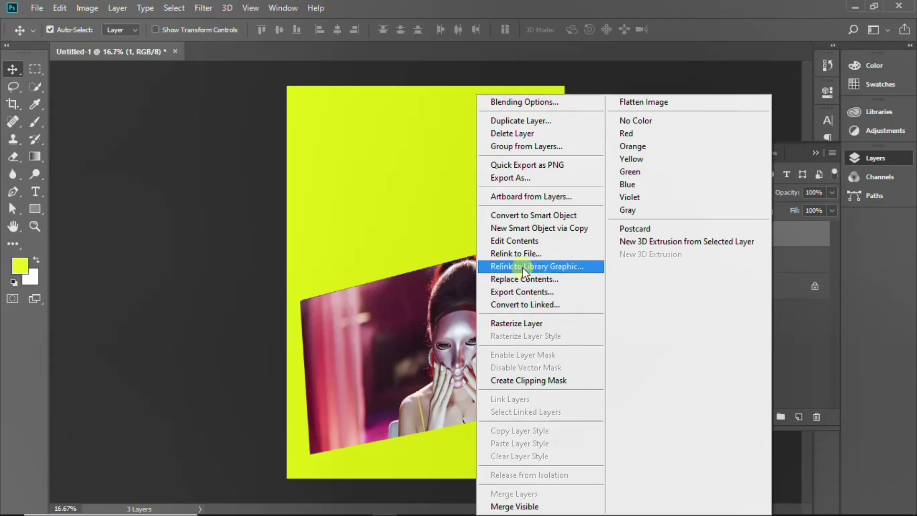
click(520, 253)
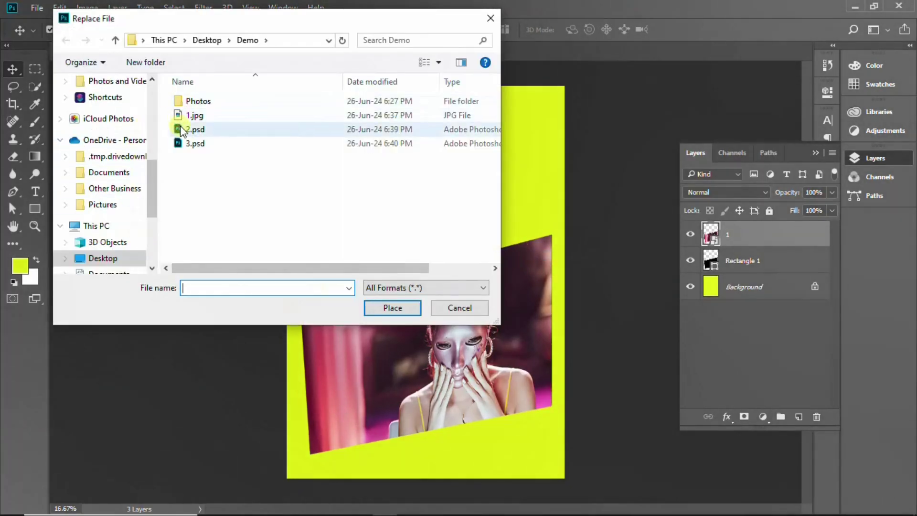
click(181, 129)
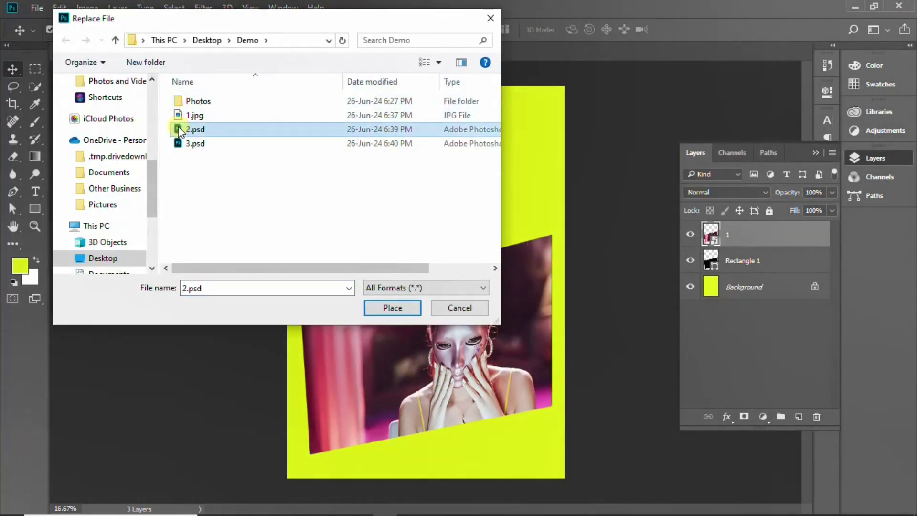
double_click(178, 126)
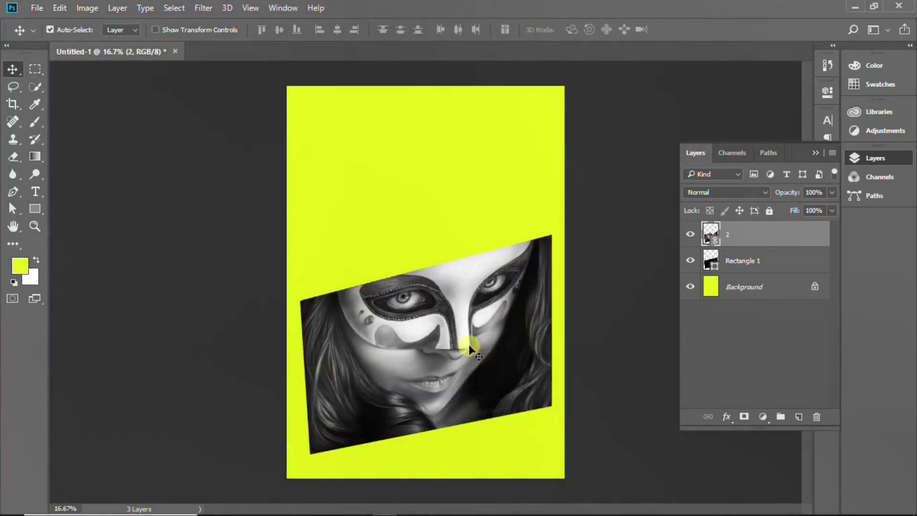
right_click(768, 234)
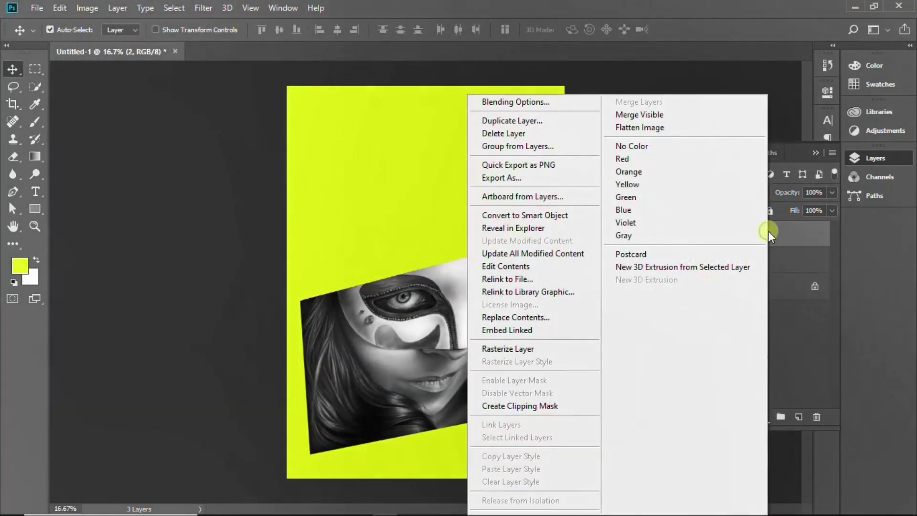
- Relink the poster photo to 3.psd from Demo, then relink layer 3 to another file
click(523, 279)
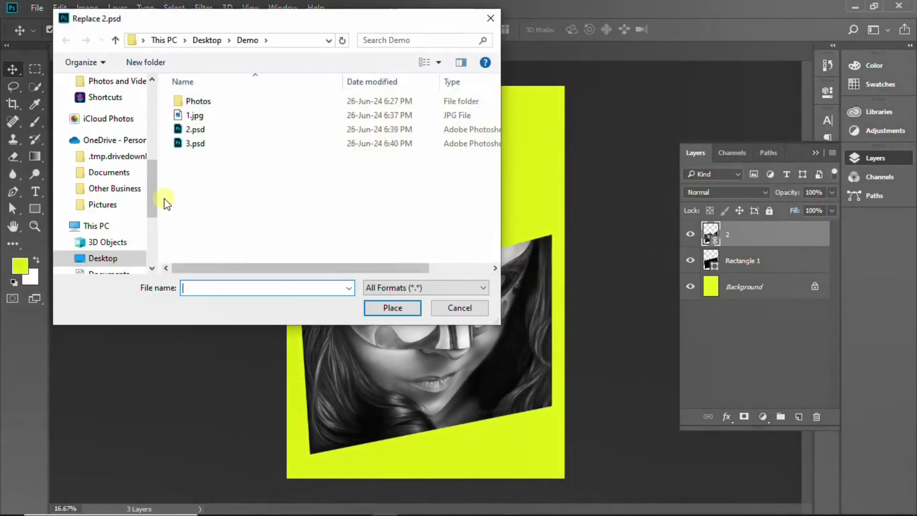
double_click(180, 145)
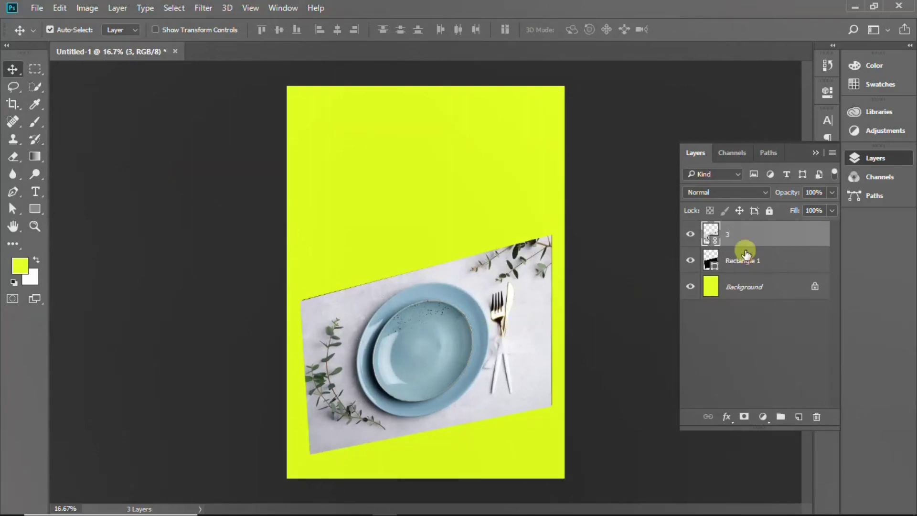
right_click(753, 230)
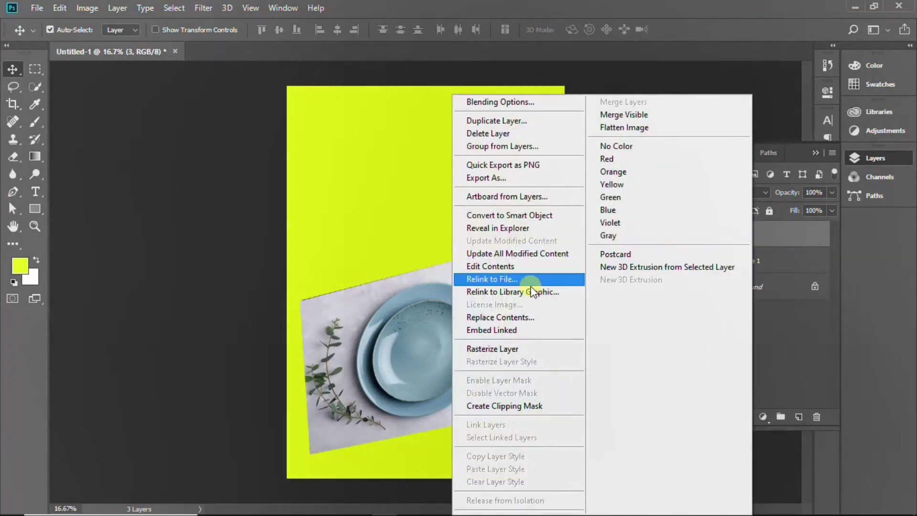
click(507, 281)
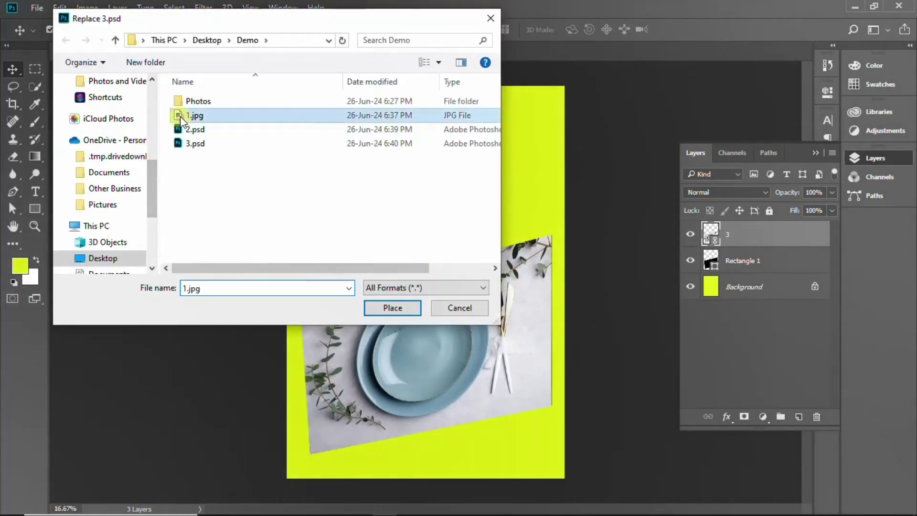
double_click(180, 116)
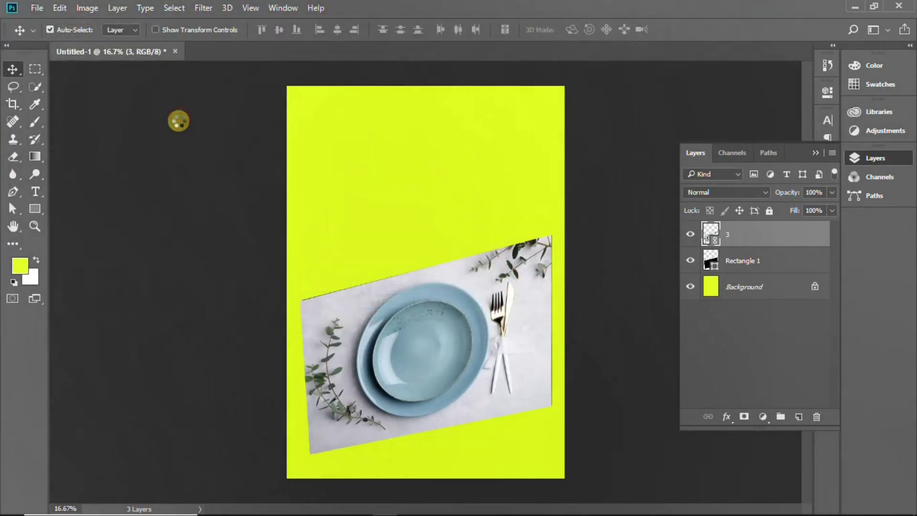